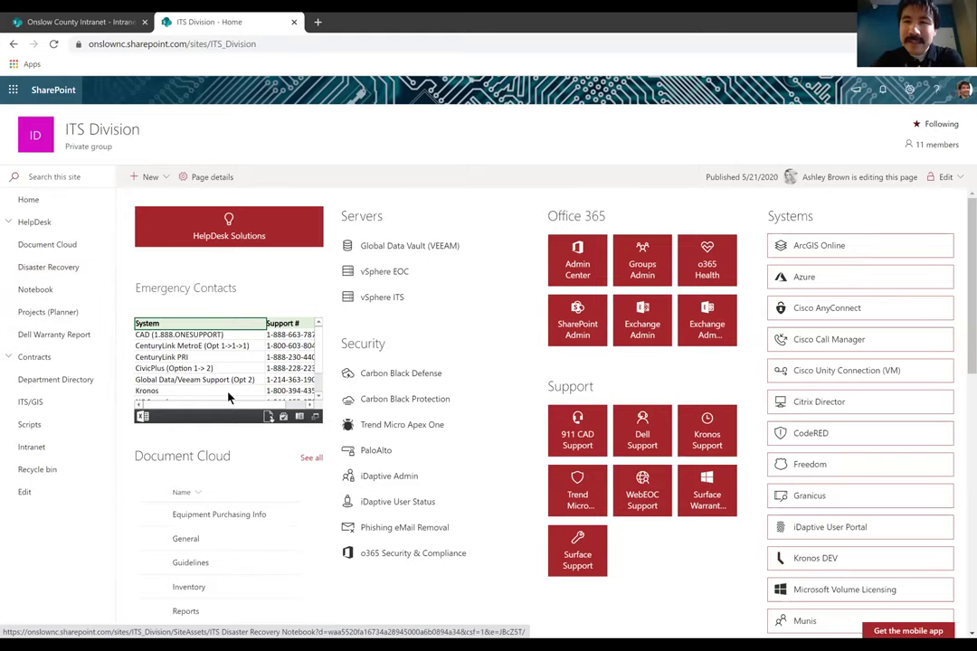
# Browse the SharePoint site and open the HelpDesk Solutions page
pyautogui.scroll(-1, 229, 398)
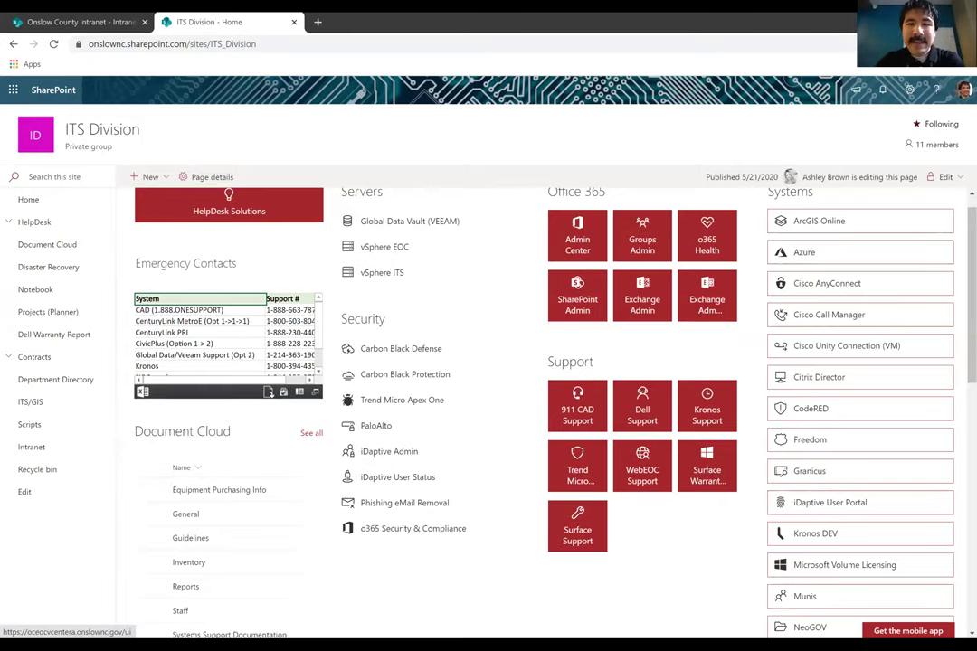
pyautogui.scroll(1, 408, 259)
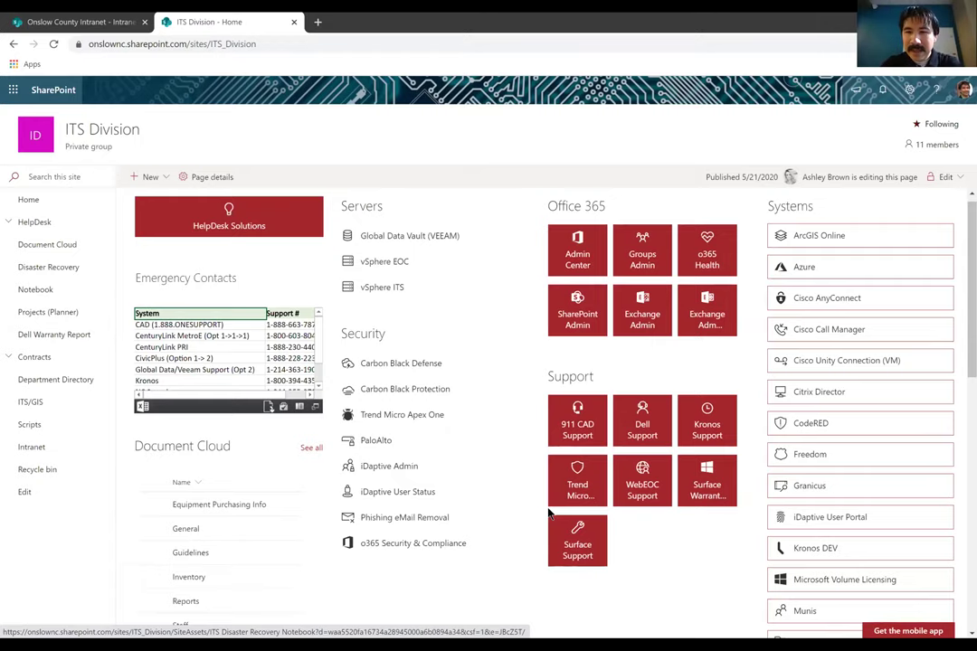
pyautogui.scroll(-3, 962, 366)
pyautogui.scroll(3, 962, 327)
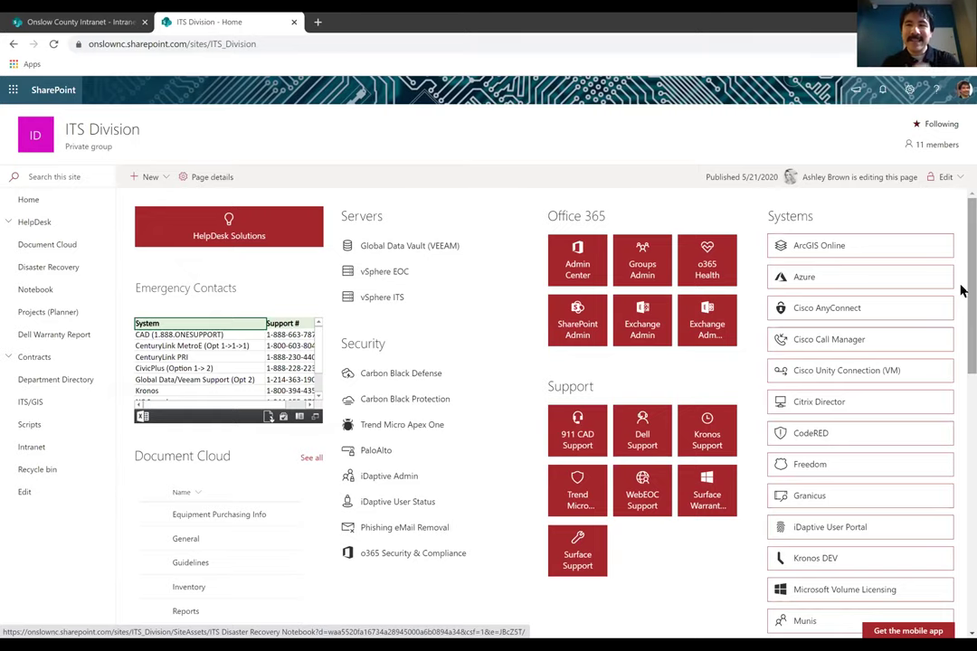
pyautogui.moveTo(960, 291); pyautogui.dragTo(961, 450)
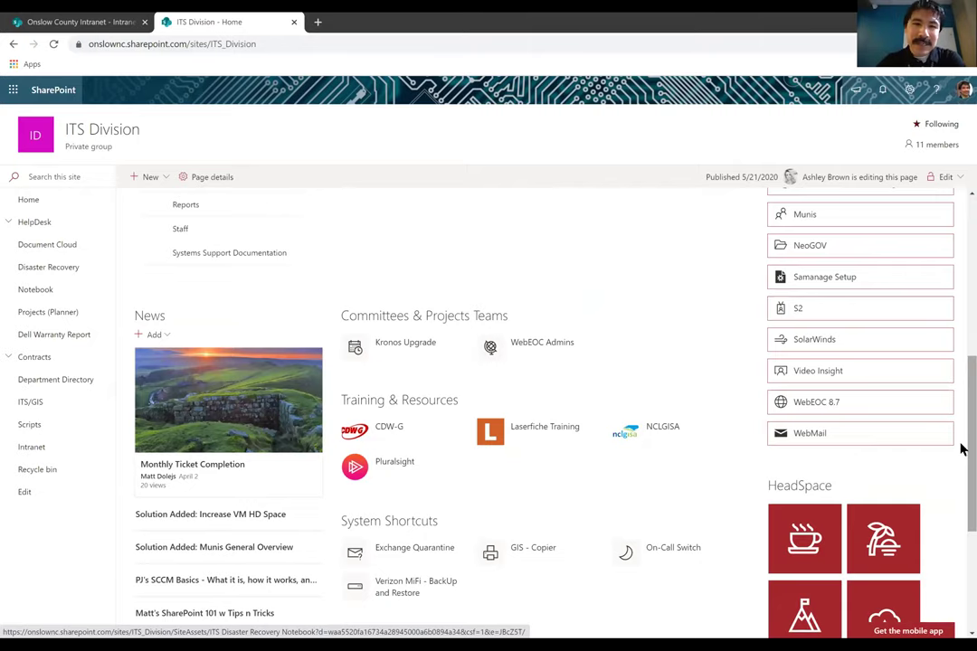
pyautogui.scroll(-2, 961, 450)
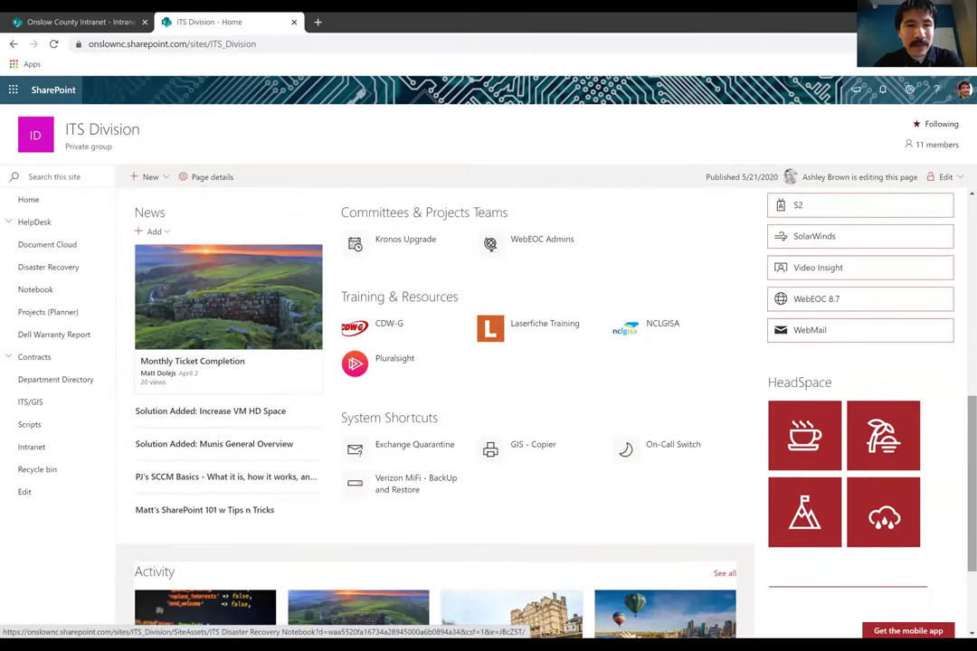
pyautogui.scroll(-1, 960, 450)
pyautogui.scroll(-1, 462, 348)
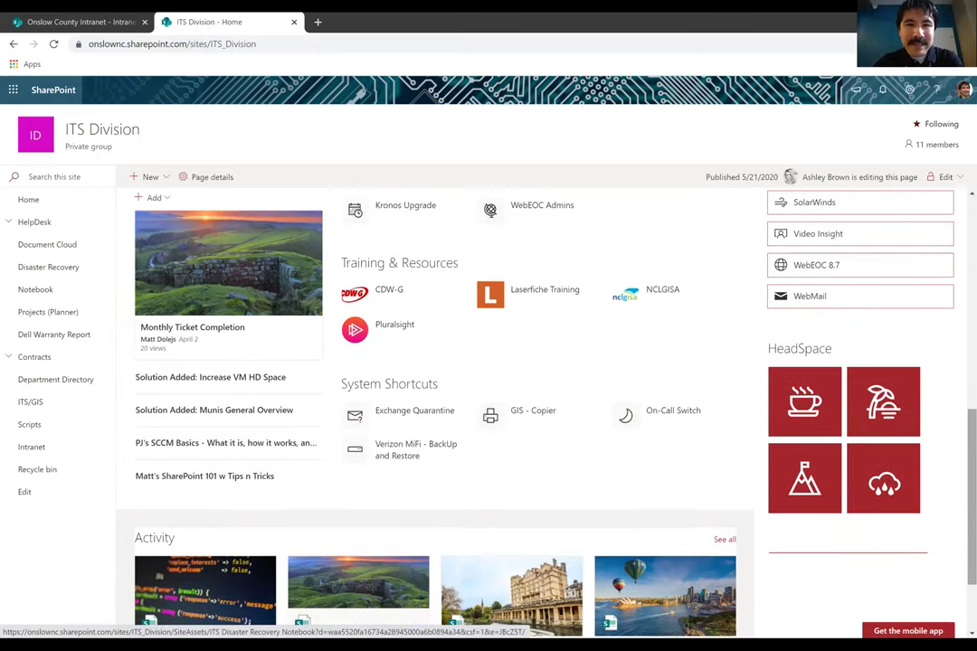
pyautogui.scroll(3, 961, 450)
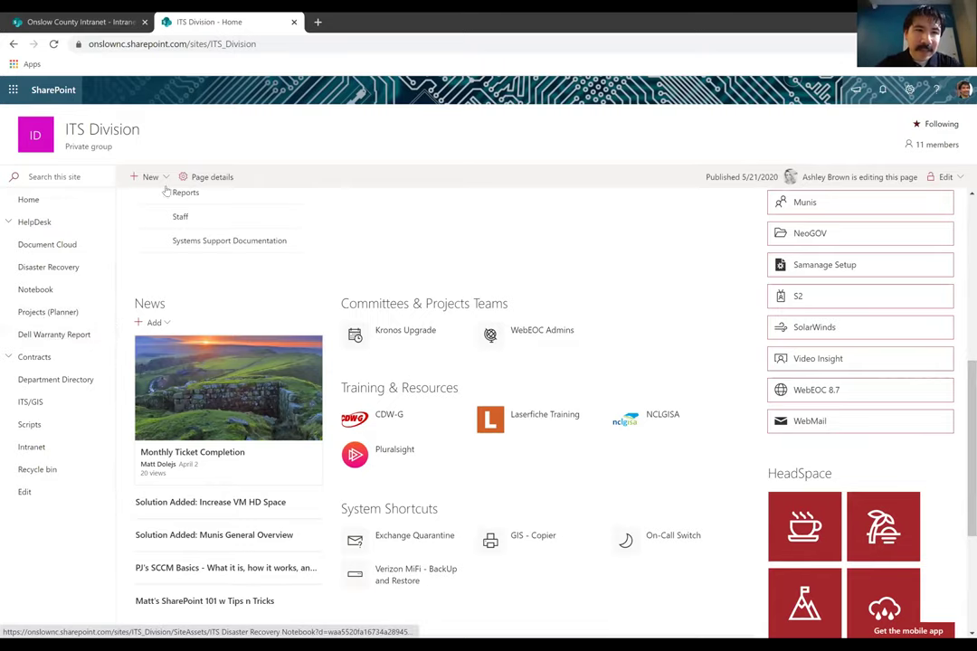
pyautogui.scroll(5, 285, 214)
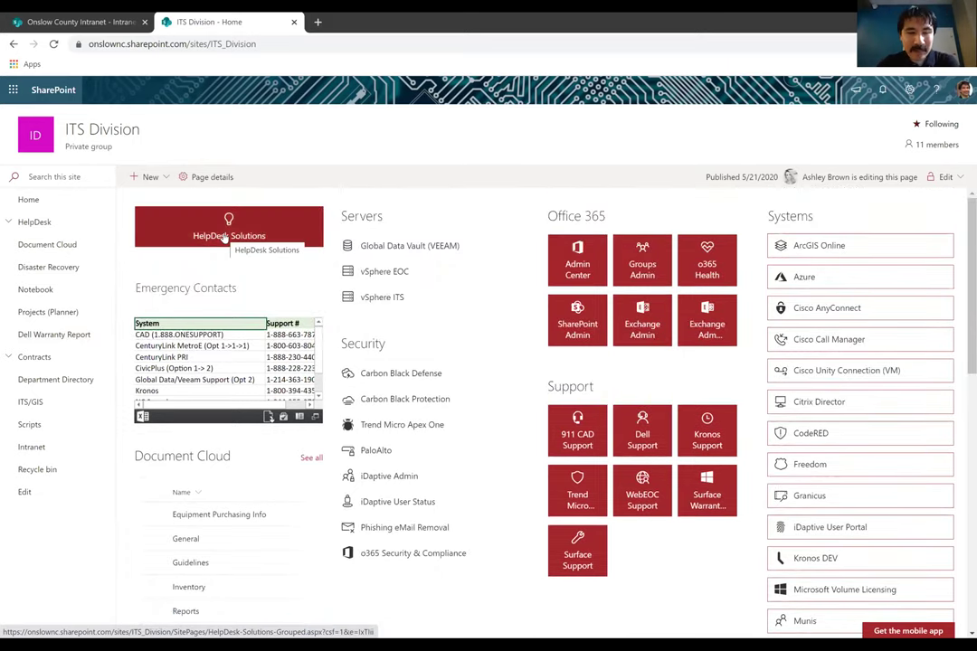
pyautogui.click(224, 236)
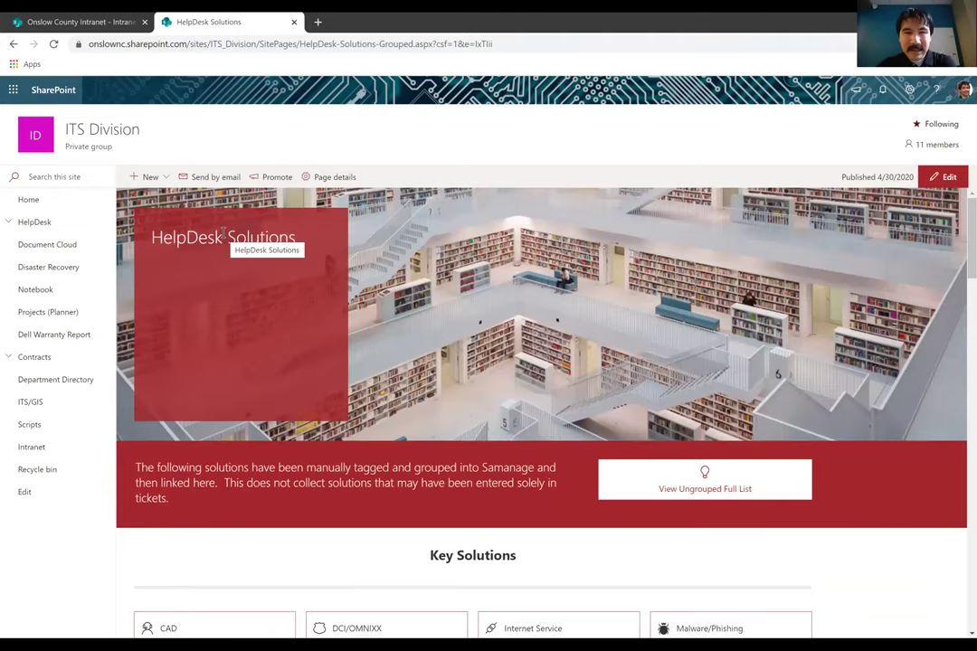
# Review the Key Solutions, Software, Hardware, Programming & Utilities, Components and Miscellaneous categories
pyautogui.scroll(-3, 222, 232)
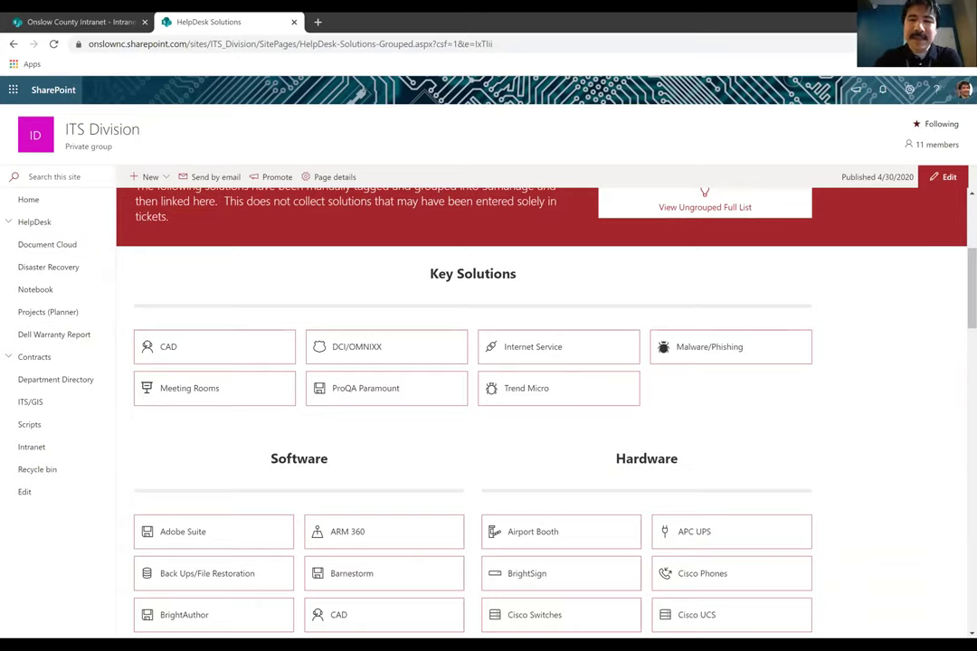
pyautogui.scroll(-1, 541, 407)
pyautogui.scroll(-1, 541, 407)
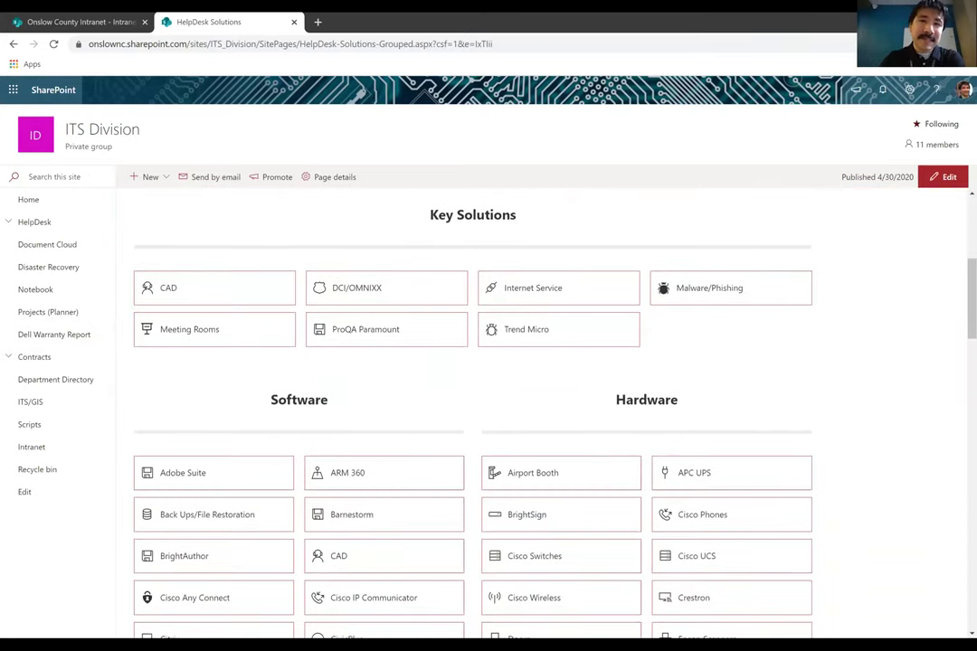
pyautogui.scroll(-3, 541, 407)
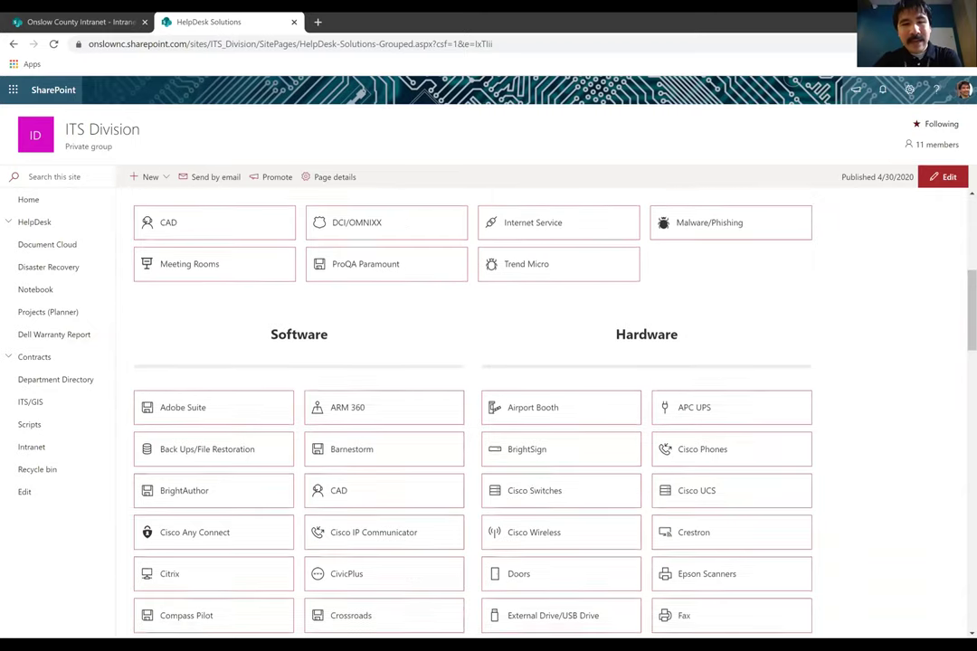
pyautogui.scroll(3, 541, 407)
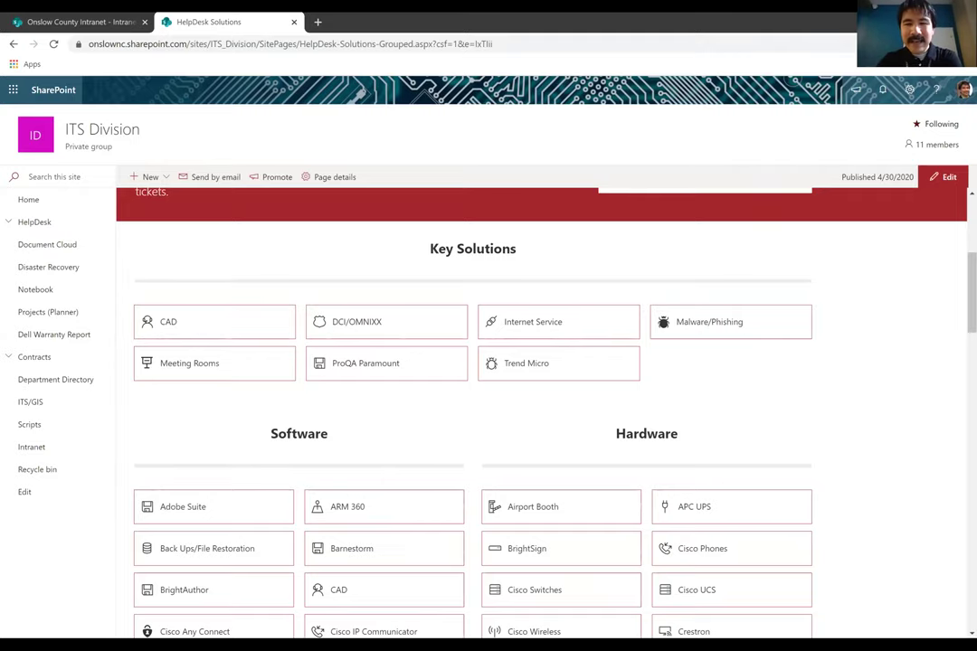
pyautogui.scroll(-1, 541, 407)
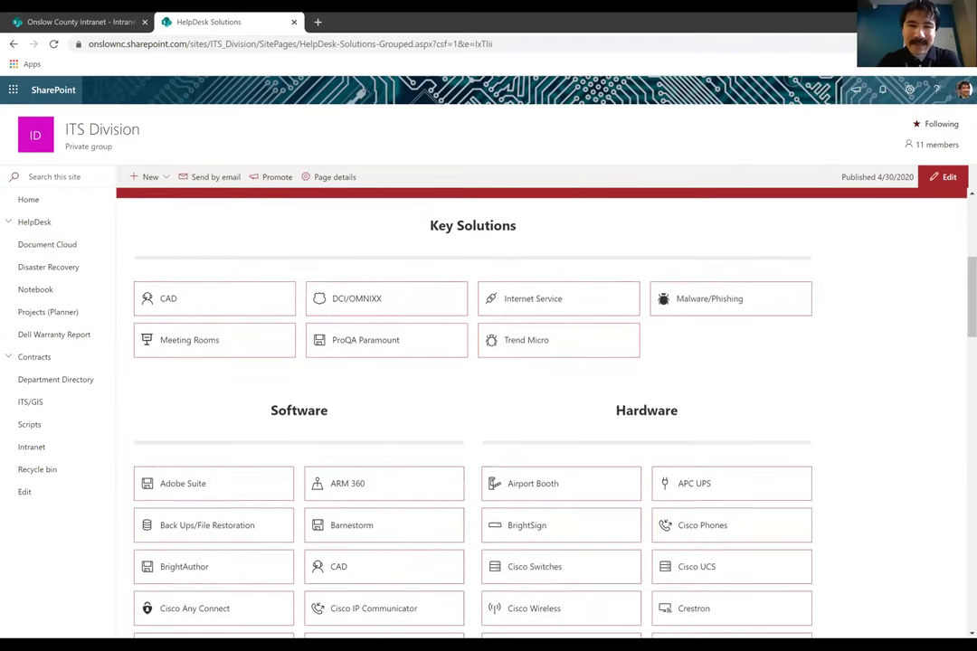
pyautogui.scroll(-3, 468, 407)
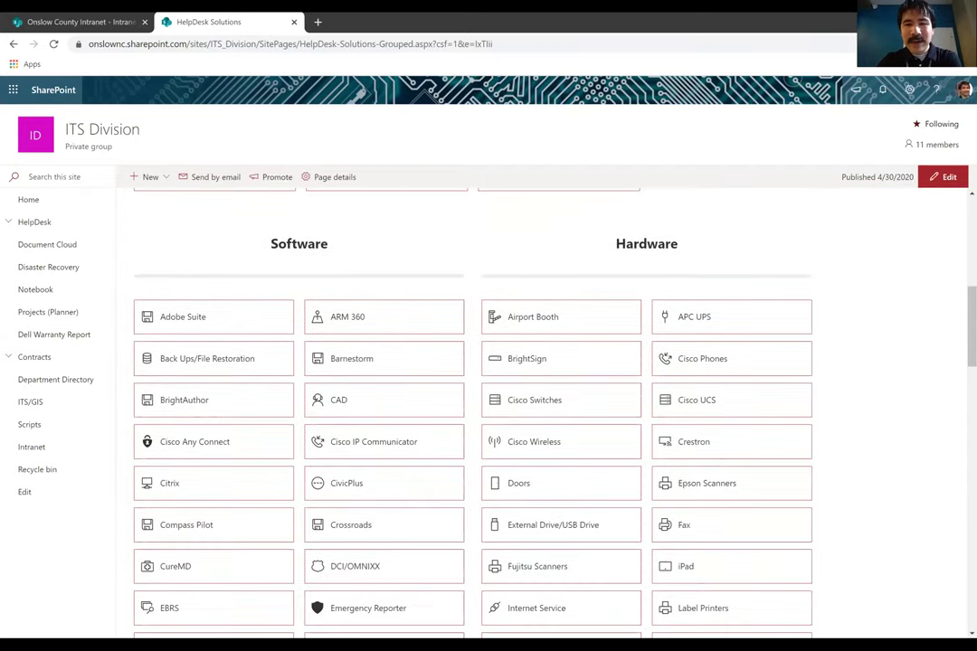
pyautogui.scroll(-10, 472, 407)
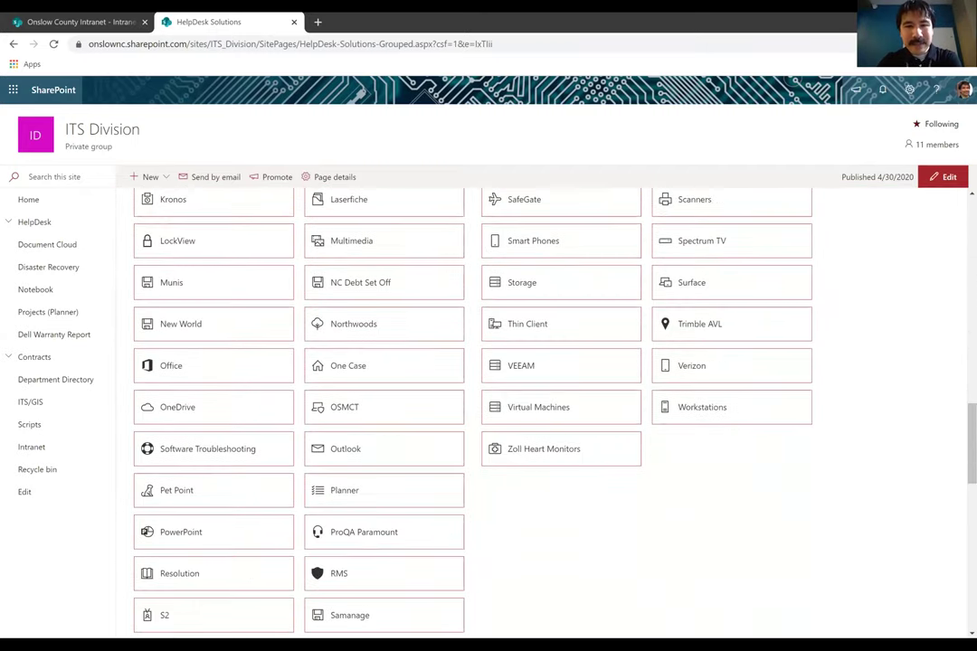
pyautogui.scroll(-8, 473, 407)
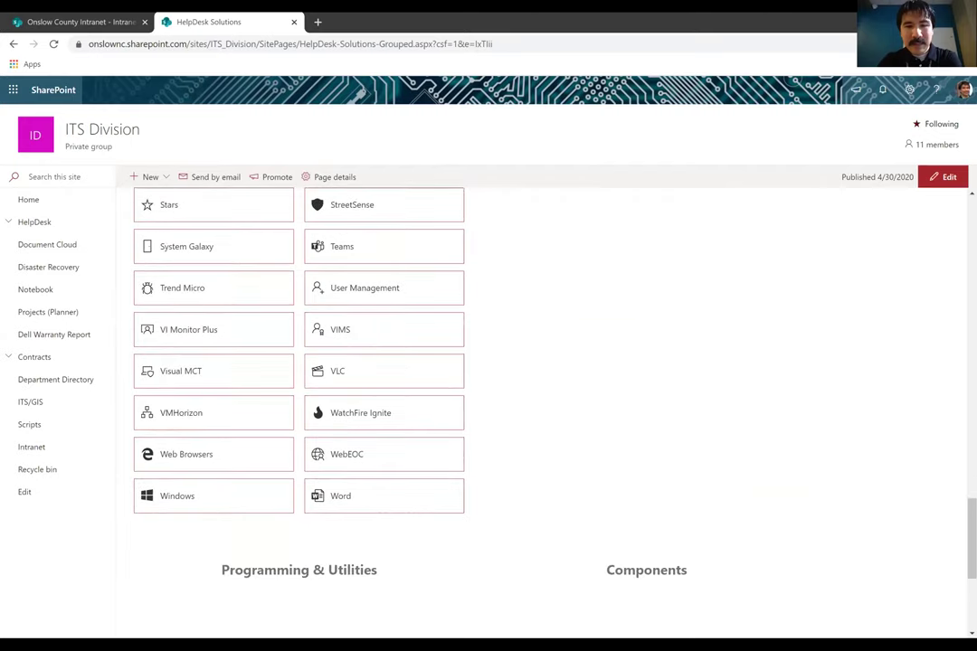
pyautogui.scroll(-2, 472, 407)
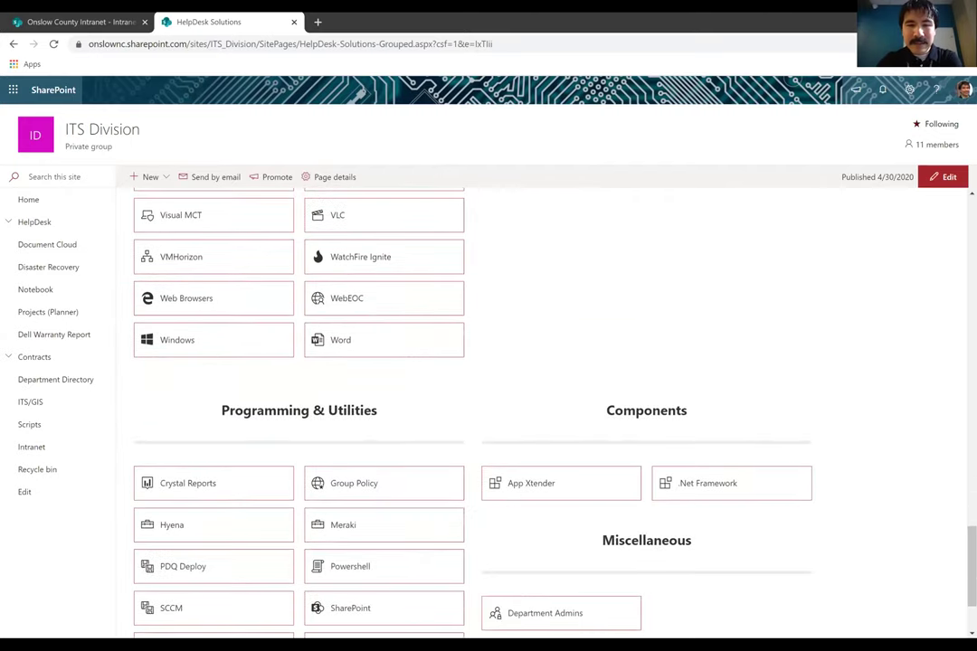
pyautogui.scroll(6, 472, 407)
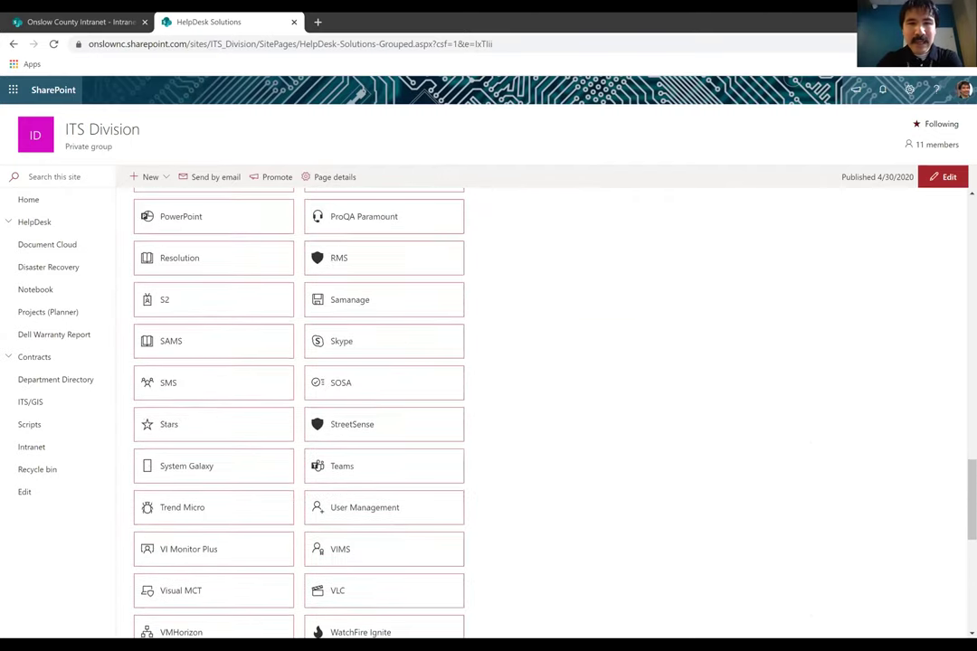
pyautogui.scroll(3, 472, 407)
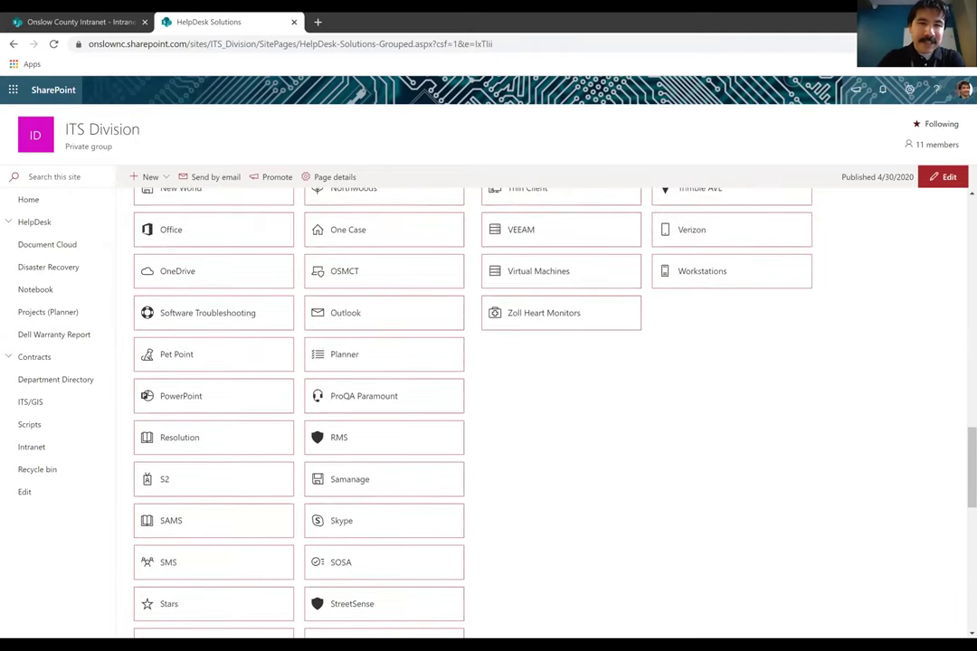
# Open solution #223, 'Purge Email - Remove Email Across All Mailboxes in Office 365', from the Outlook-tagged list
pyautogui.click(544, 313)
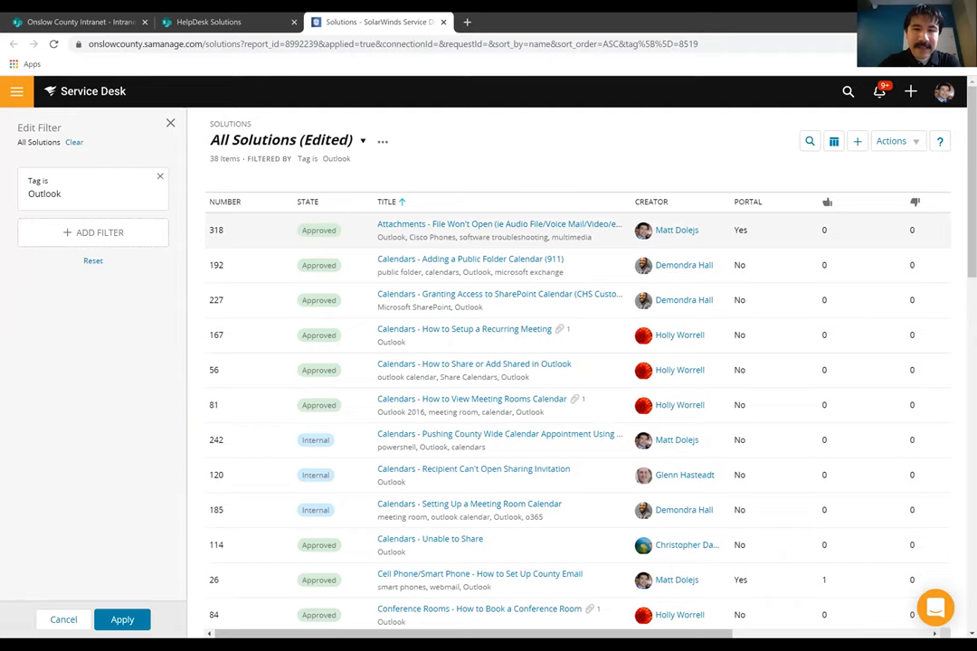
pyautogui.scroll(-5, 578, 389)
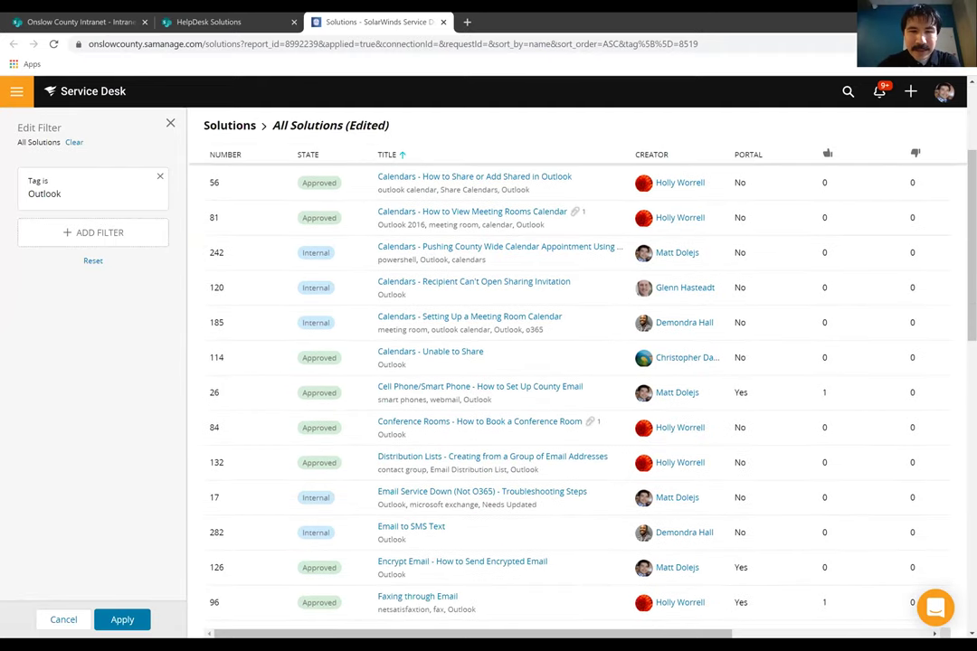
pyautogui.scroll(-5, 579, 389)
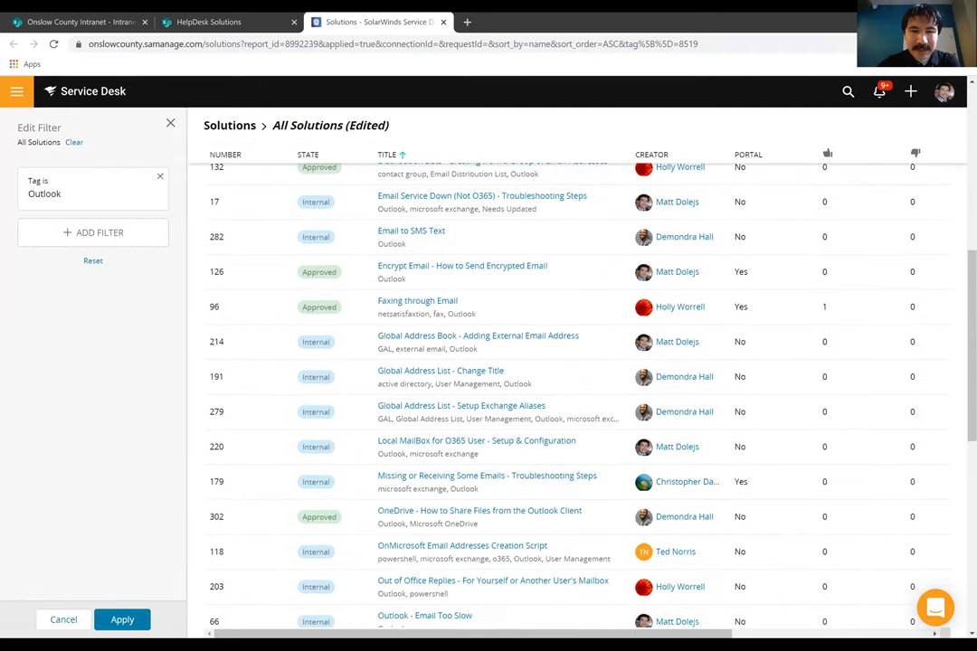
pyautogui.scroll(-2, 579, 389)
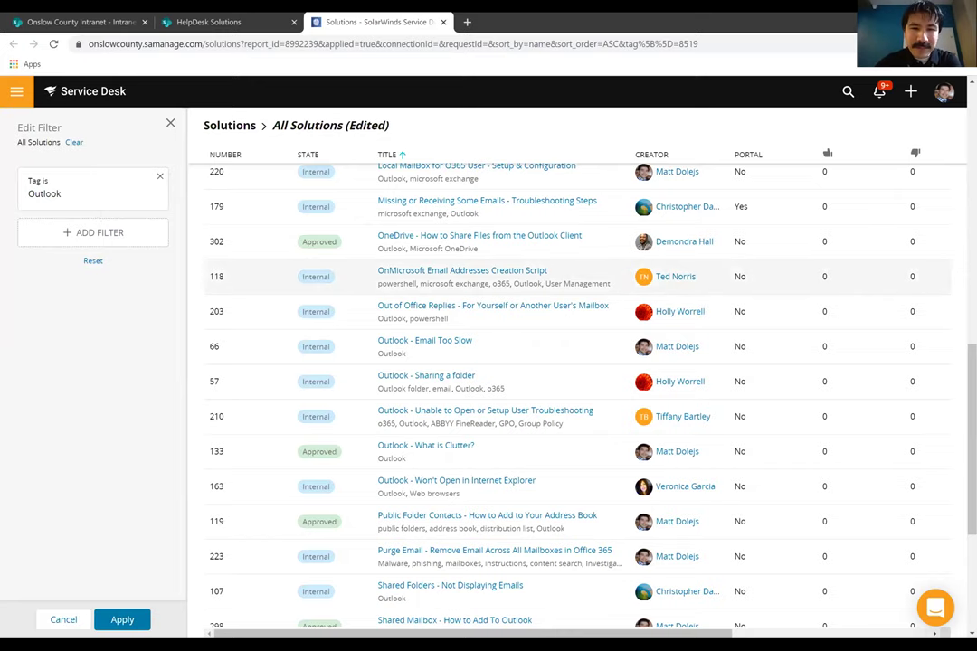
pyautogui.scroll(-2, 312, 294)
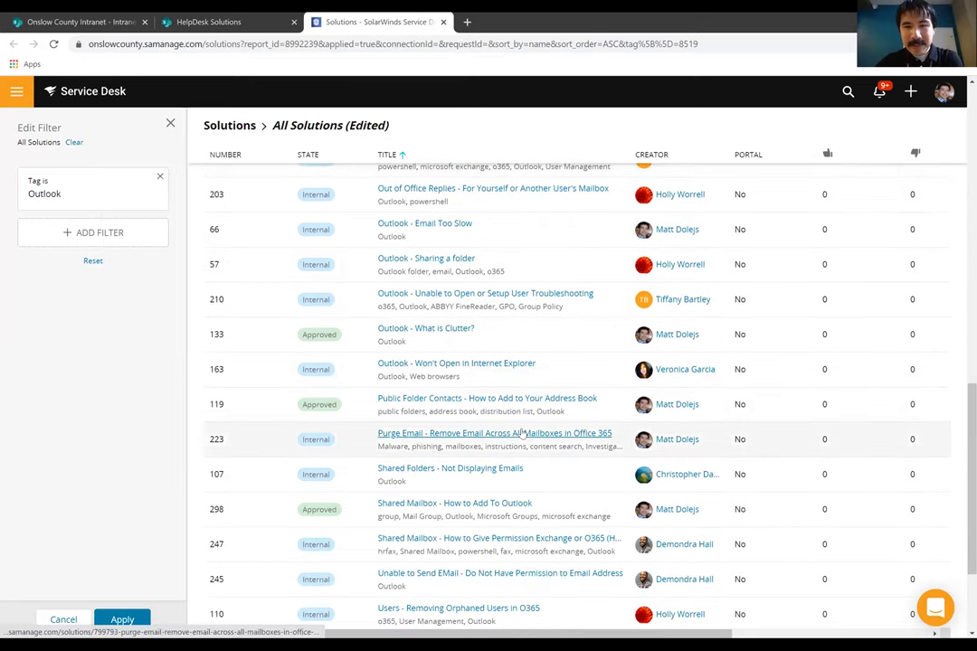
pyautogui.click(522, 433)
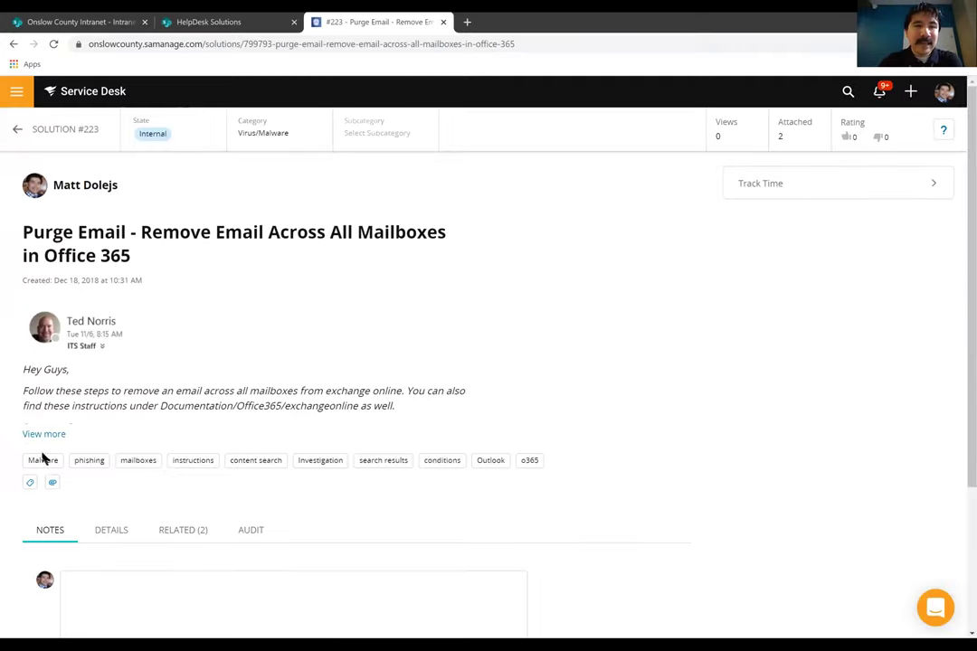
# Expand solution #223's full note, then return to the HelpDesk Solutions tab
pyautogui.click(47, 434)
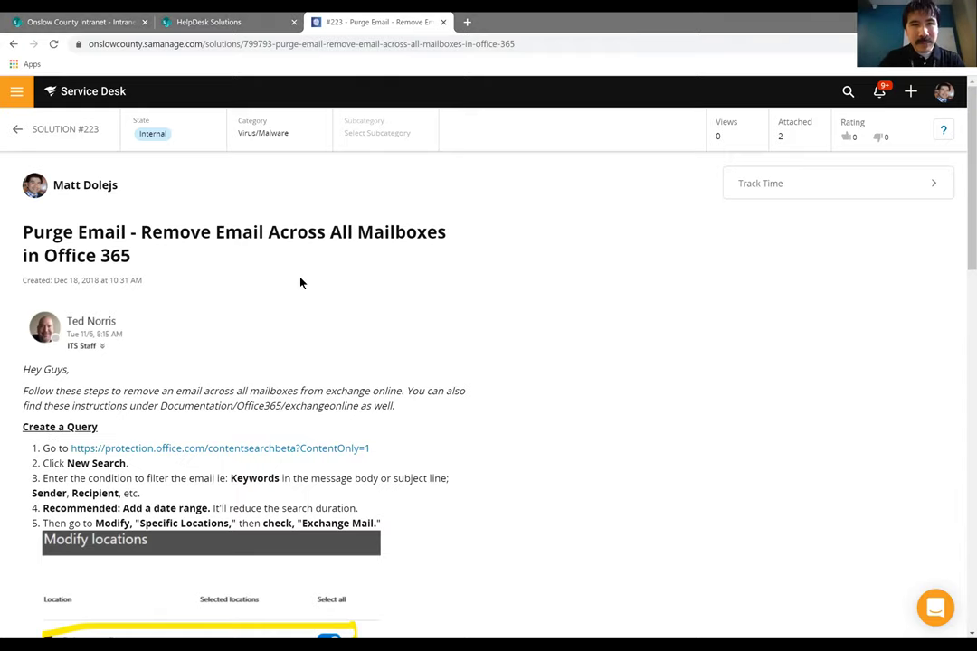
pyautogui.click(233, 27)
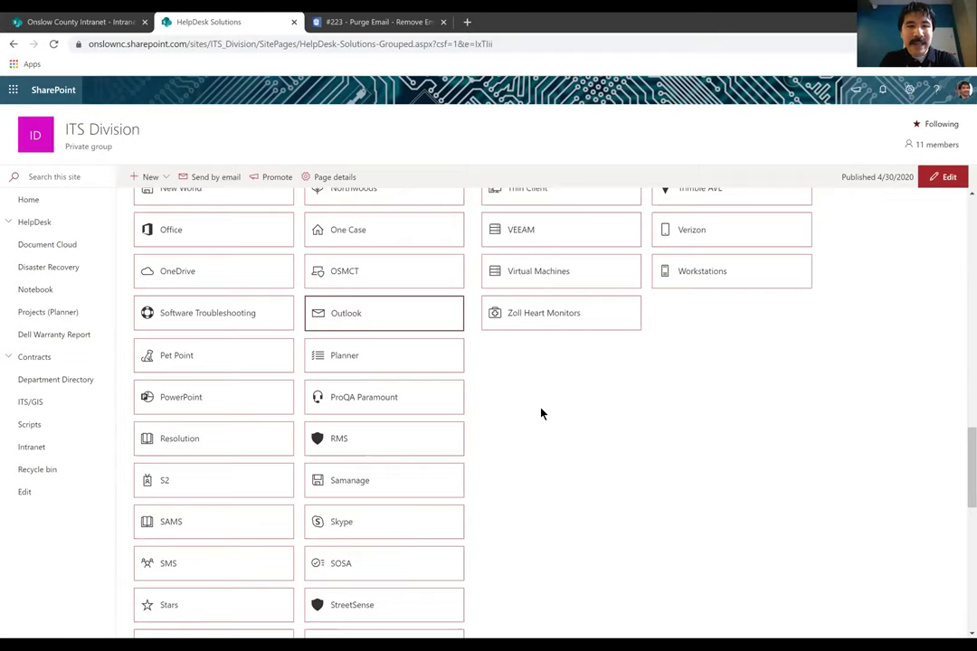
pyautogui.scroll(1, 540, 413)
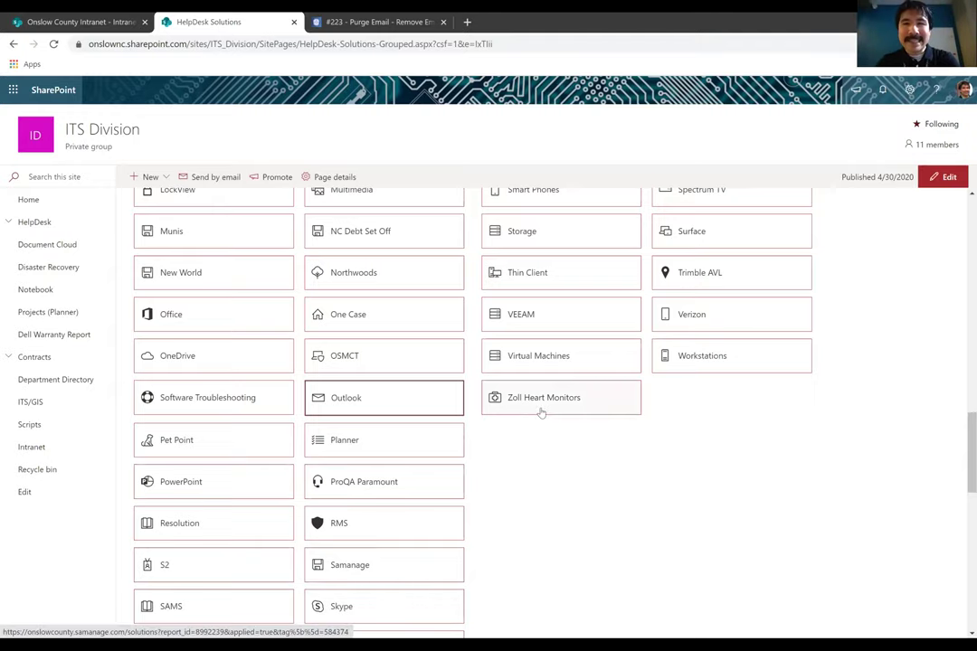
pyautogui.scroll(3, 541, 413)
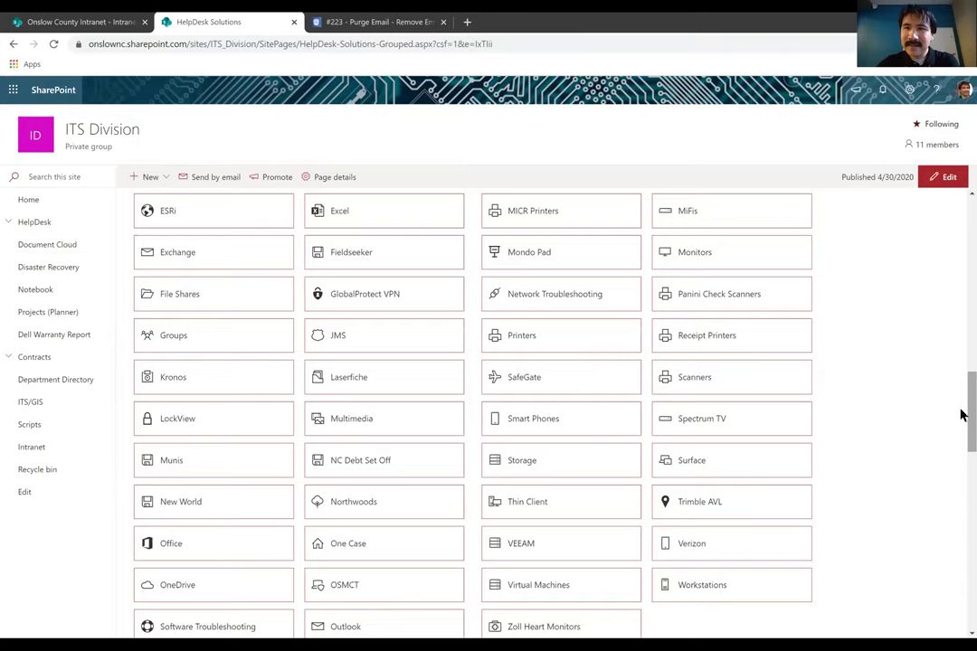
pyautogui.scroll(-3, 561, 407)
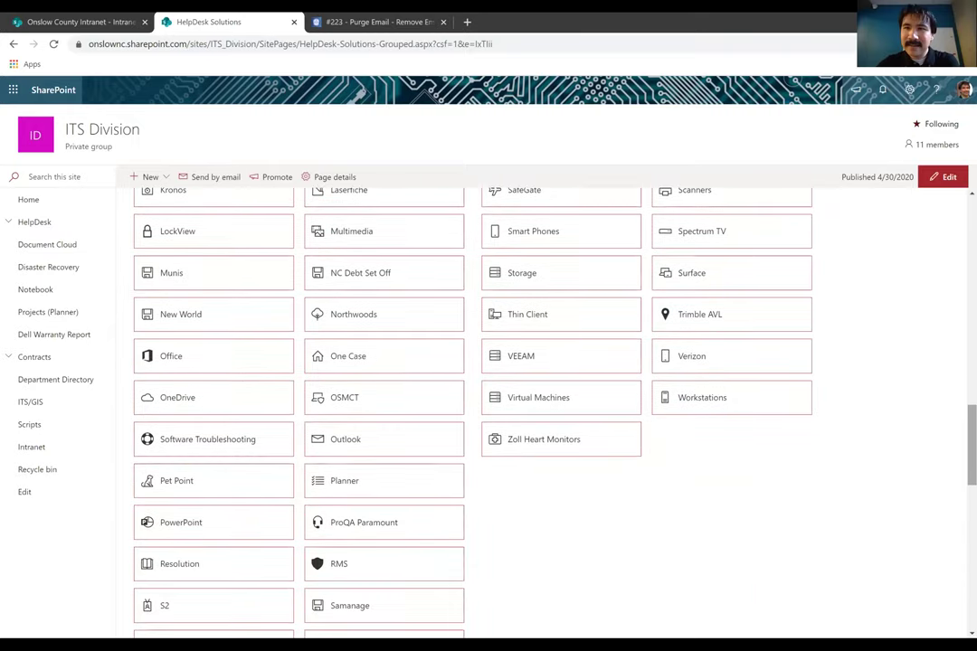
pyautogui.scroll(-2, 470, 407)
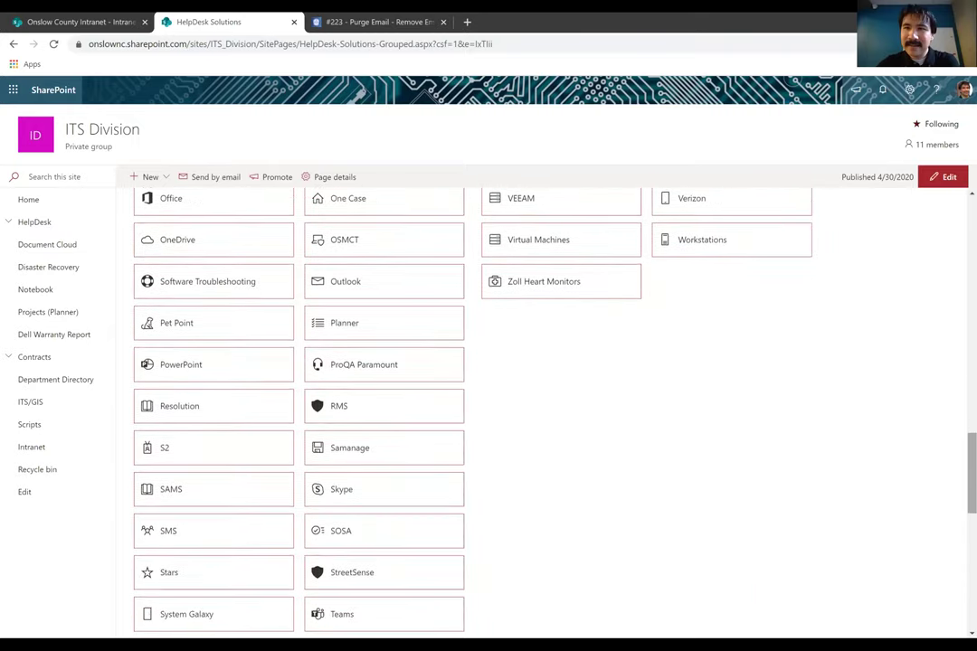
pyautogui.scroll(-2, 961, 414)
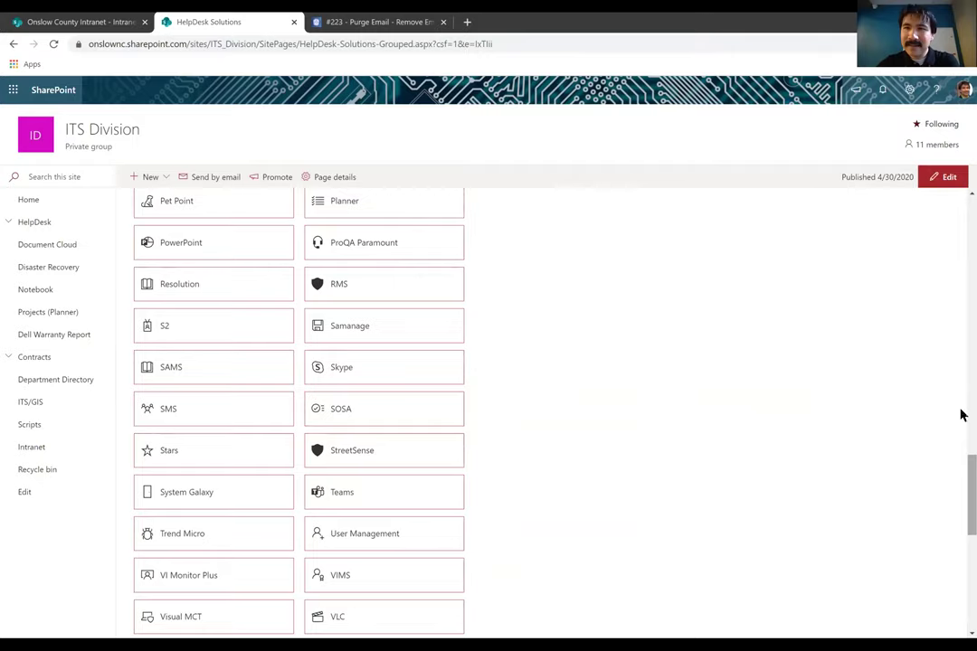
pyautogui.scroll(3, 962, 414)
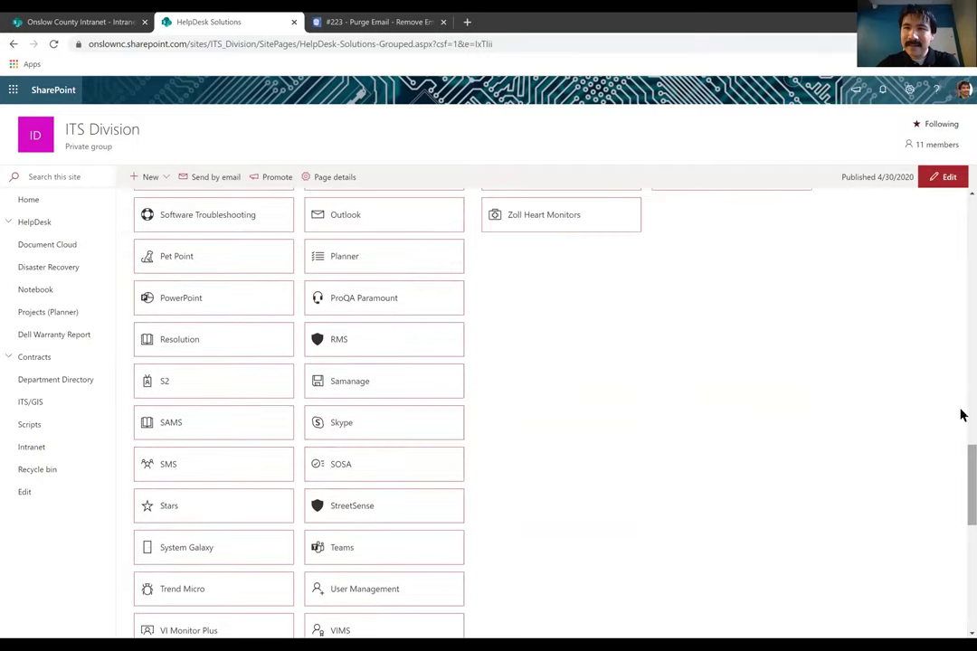
pyautogui.scroll(4, 962, 409)
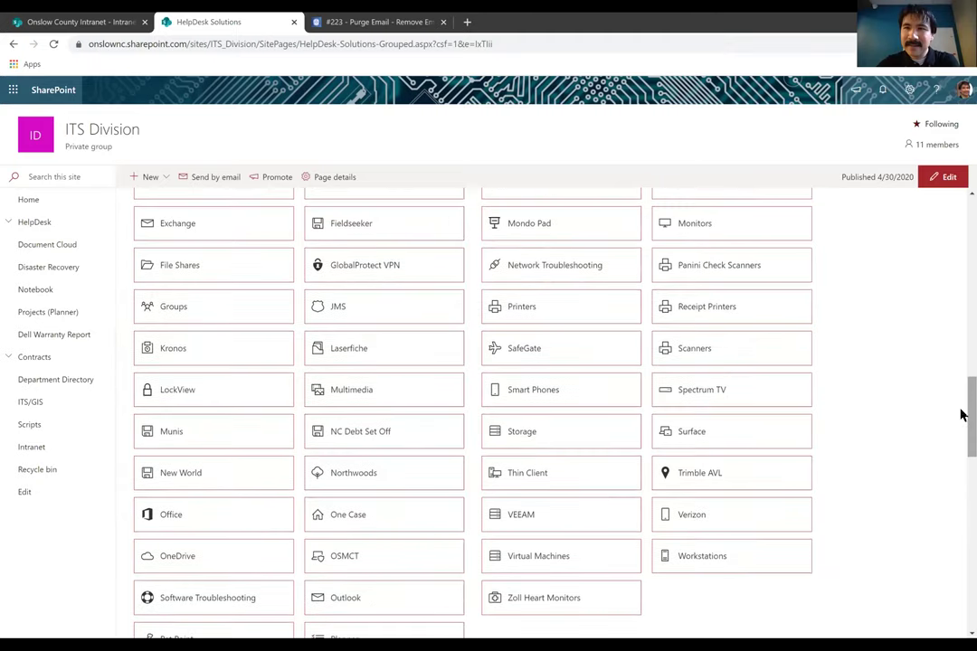
pyautogui.scroll(4, 961, 414)
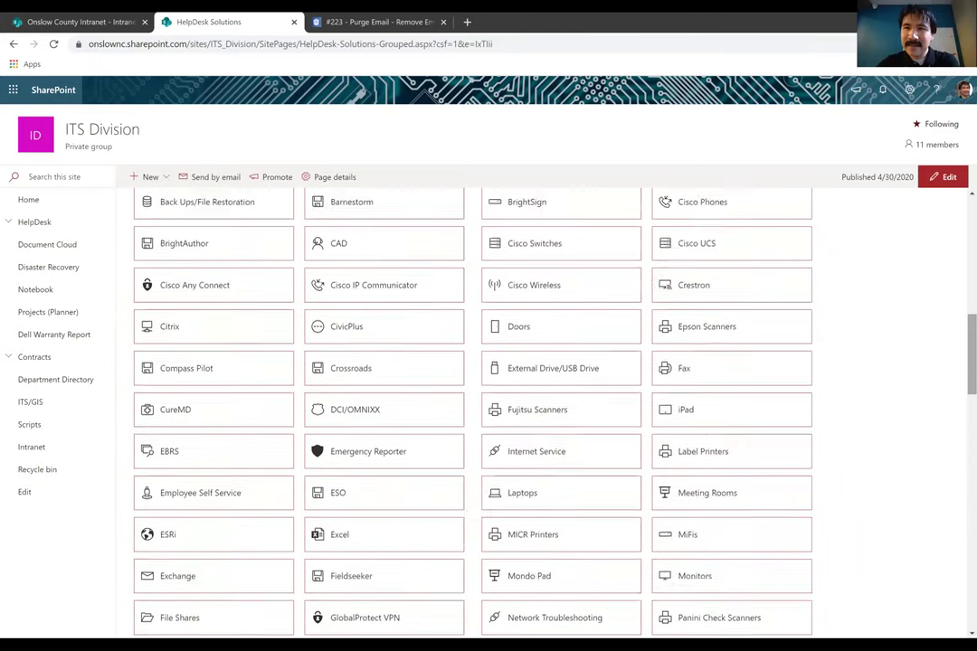
pyautogui.scroll(6, 962, 414)
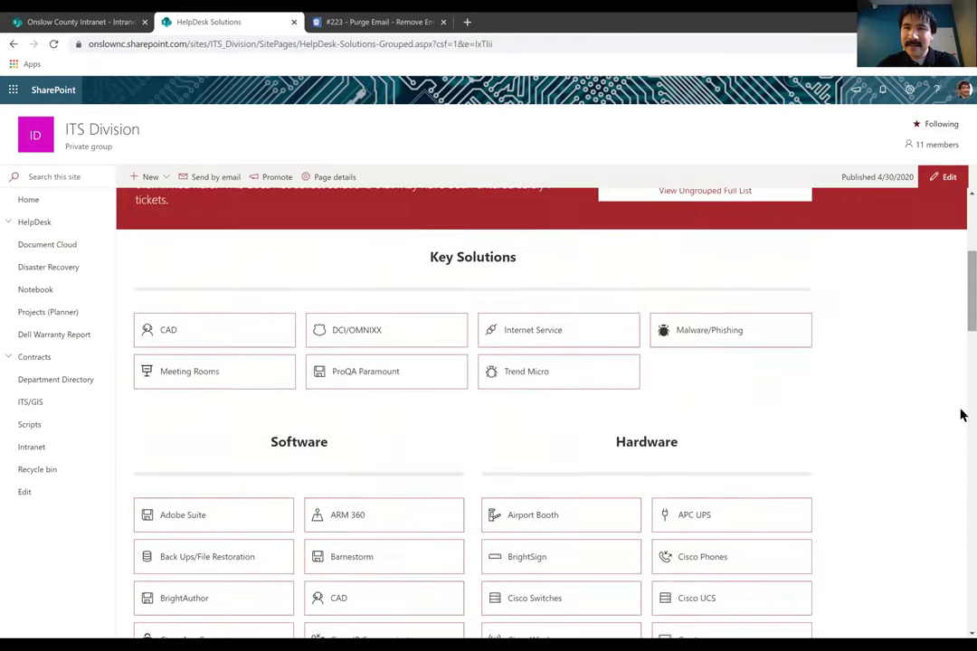
pyautogui.scroll(2, 962, 414)
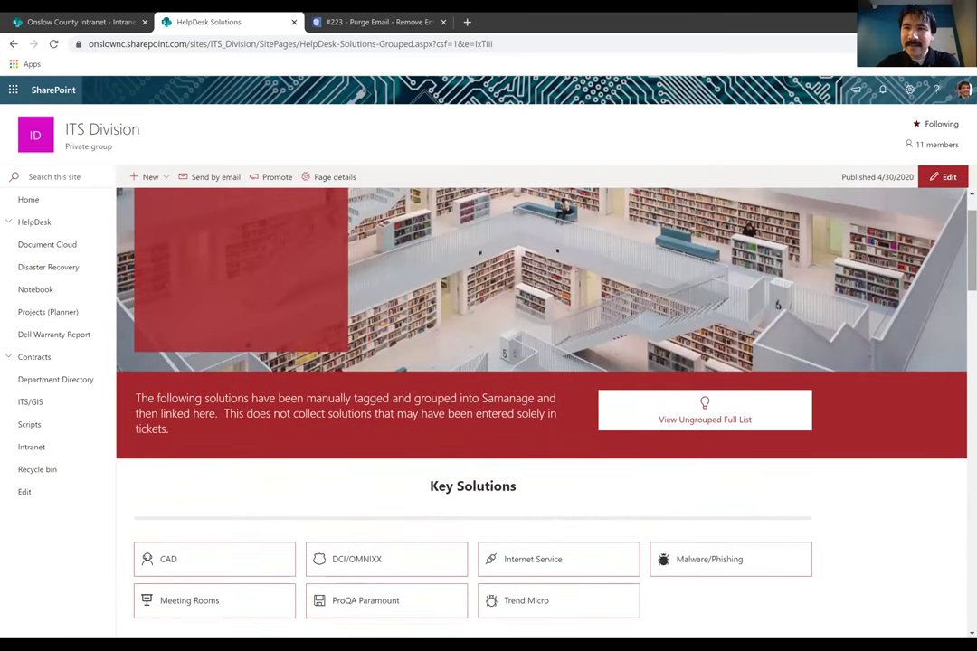
pyautogui.scroll(1, 961, 415)
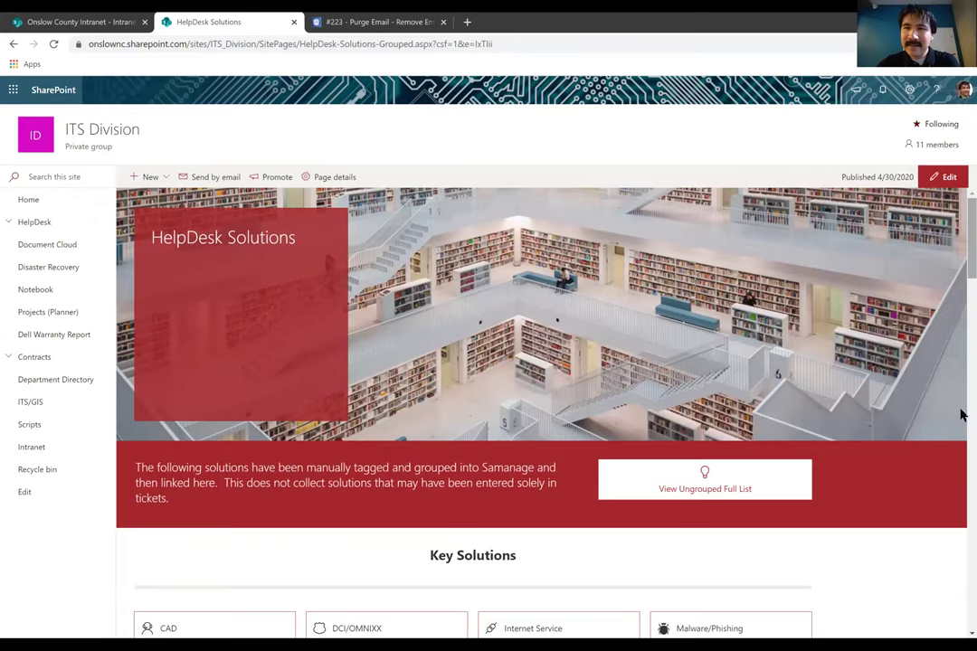
pyautogui.click(29, 199)
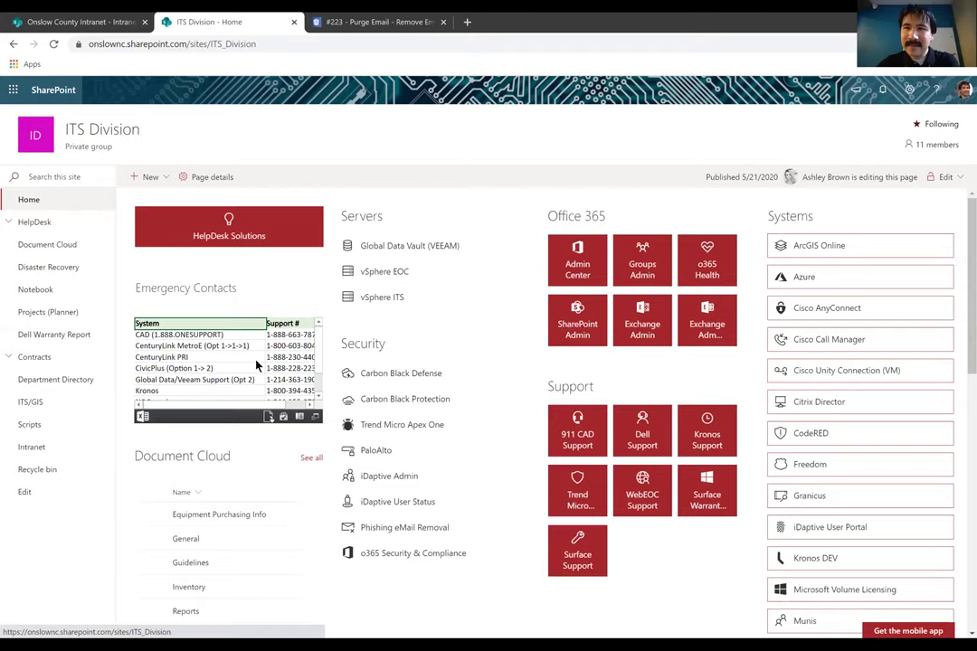
# Review the ITS Division home page links, then open the Dell warranty status report
pyautogui.scroll(-1, 257, 365)
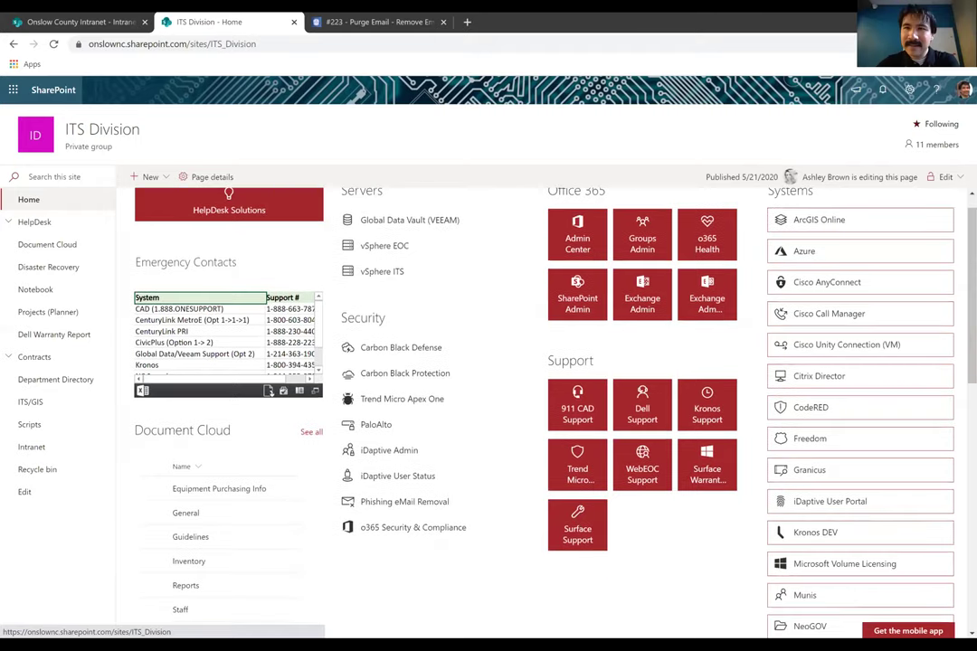
pyautogui.scroll(-4, 468, 398)
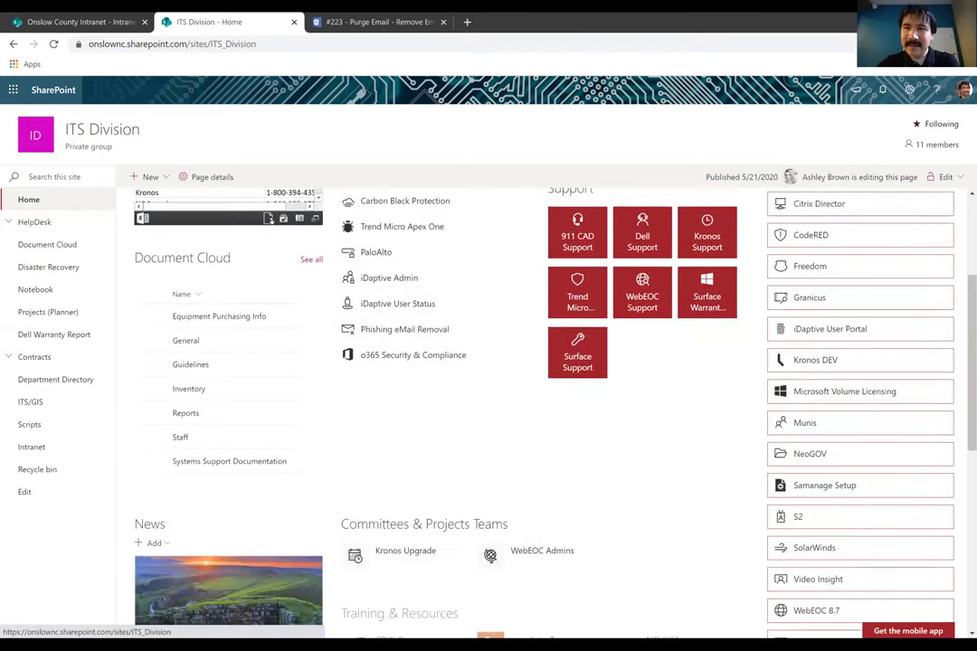
pyautogui.scroll(-1, 256, 364)
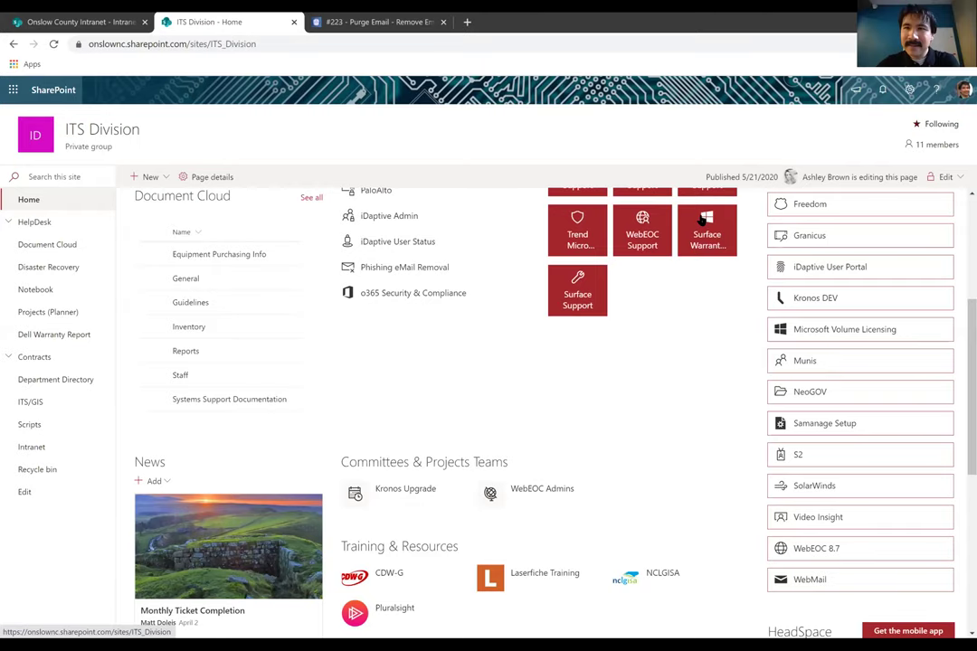
pyautogui.scroll(3, 698, 303)
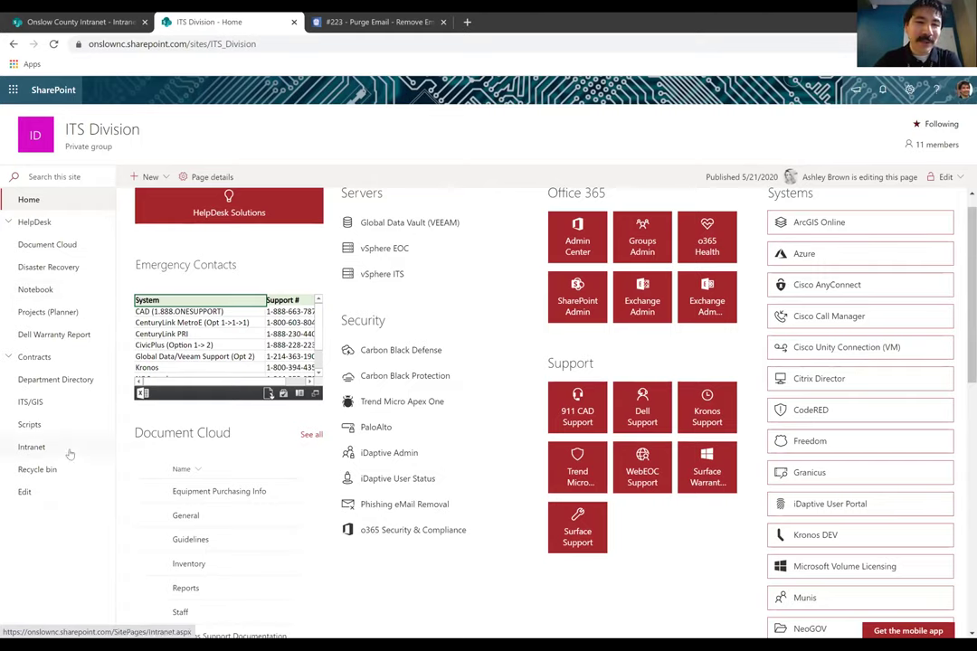
pyautogui.scroll(1, 70, 454)
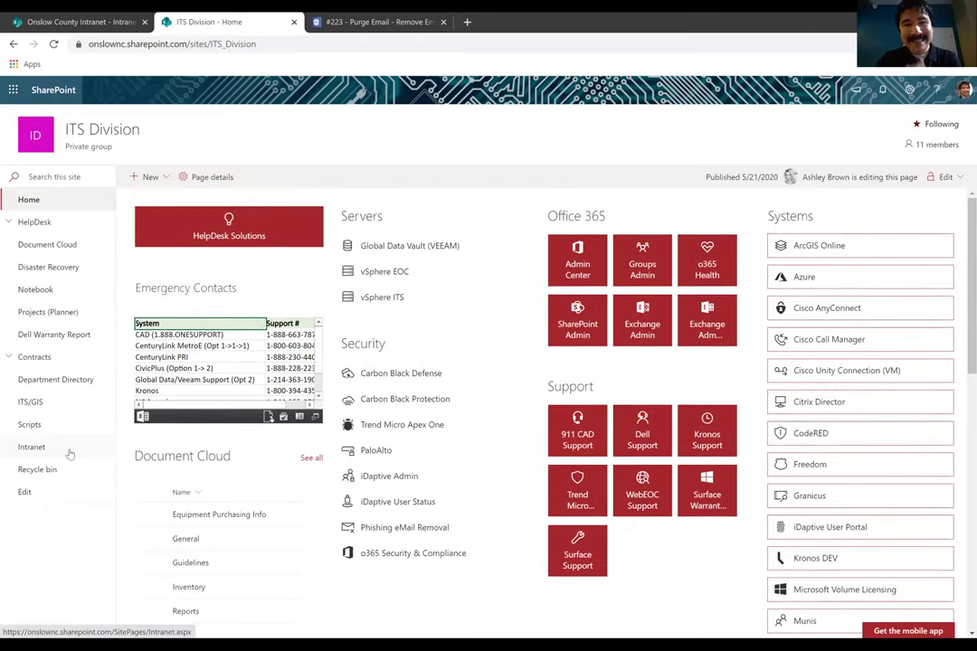
pyautogui.click(59, 337)
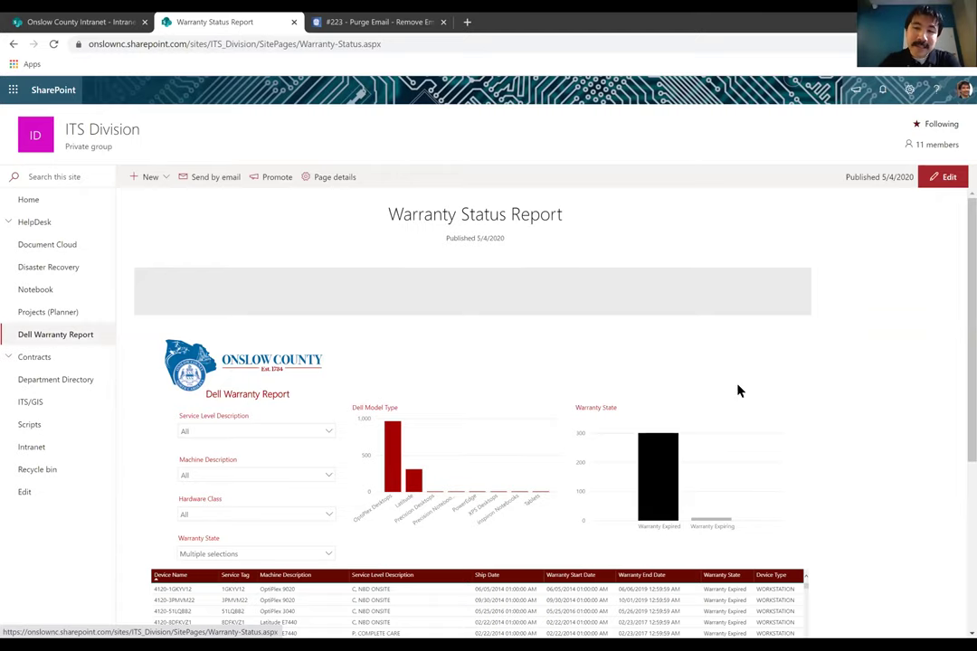
# Scroll the Dell Warranty Report down to its table of expired-warranty devices
pyautogui.scroll(-1, 962, 452)
pyautogui.scroll(-1, 961, 466)
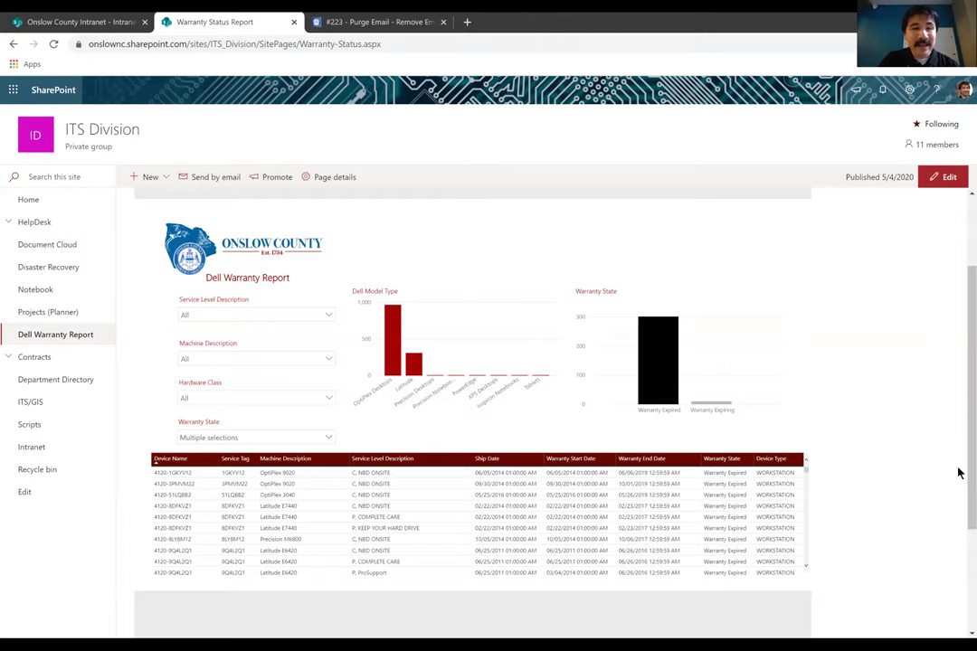
# View the Scripts page's PowerShell code blocks, then go back to the ITS Division home page
pyautogui.click(41, 436)
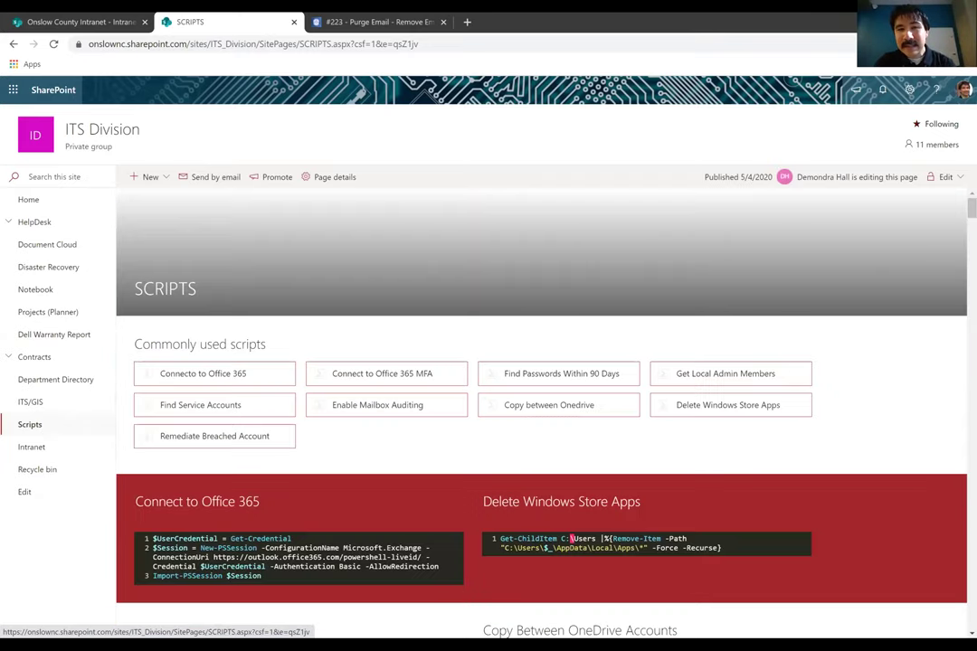
pyautogui.scroll(-1, 41, 436)
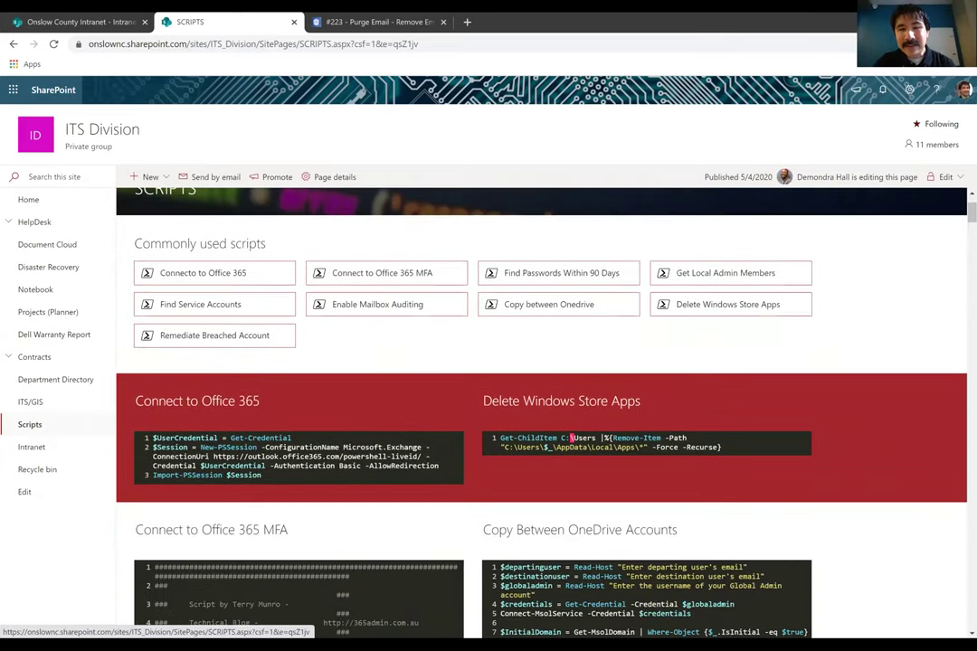
pyautogui.scroll(-1, 41, 436)
pyautogui.scroll(-2, 42, 436)
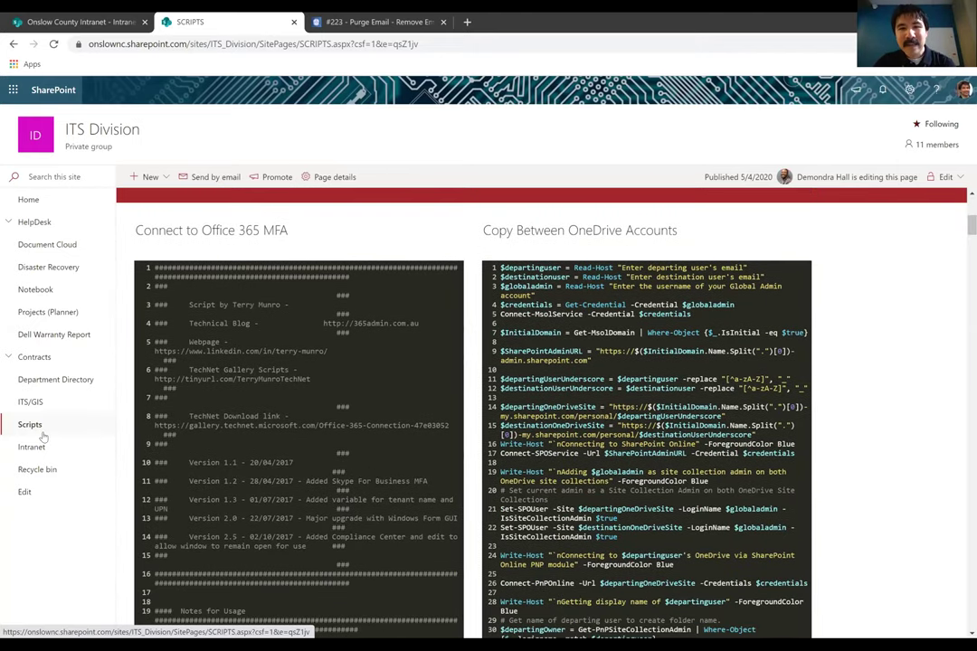
pyautogui.scroll(4, 42, 436)
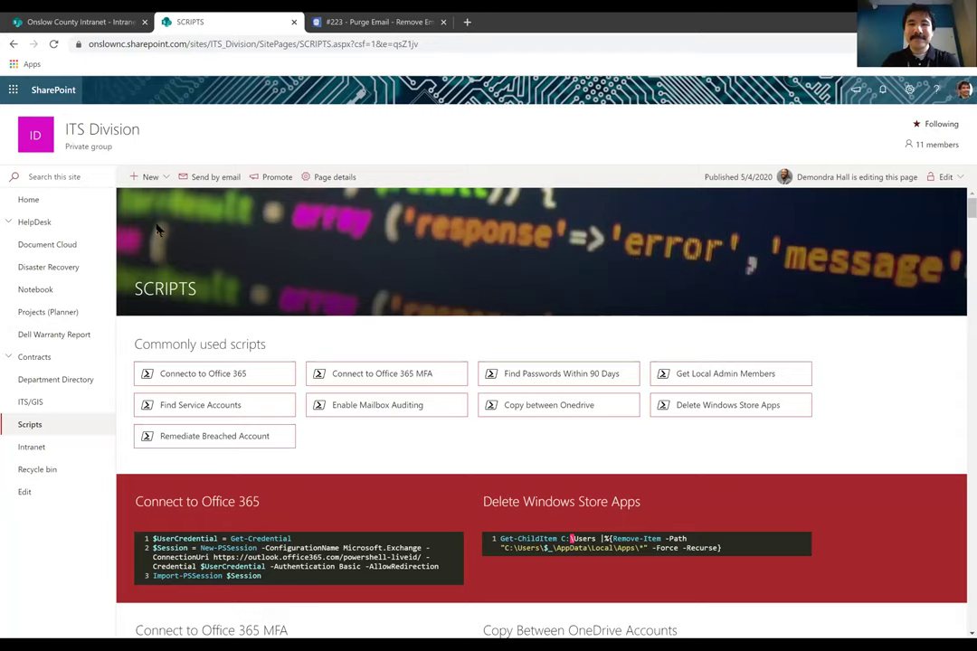
pyautogui.click(29, 200)
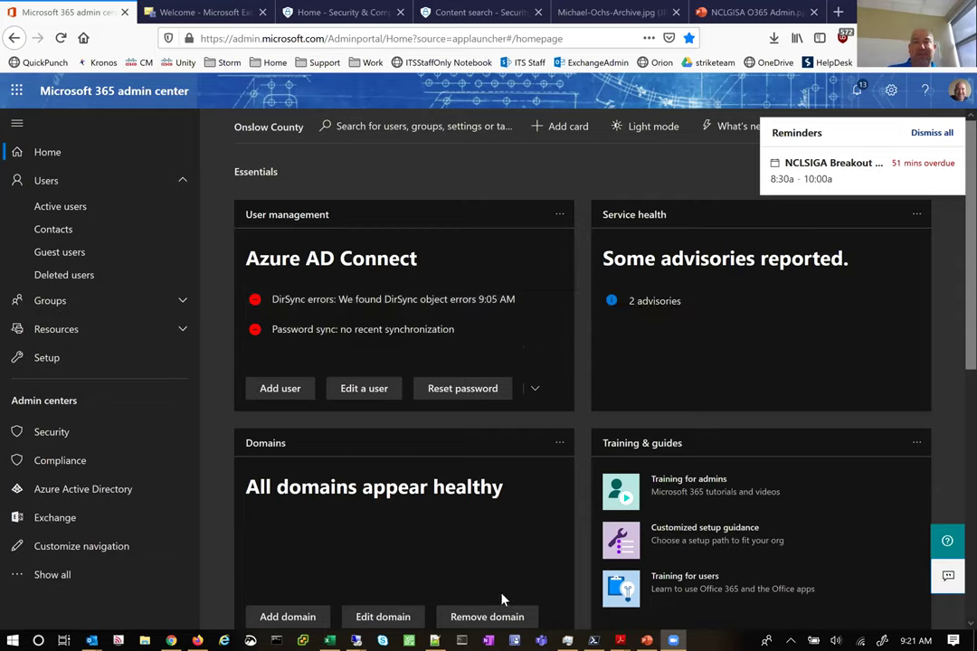
# On the ocdcits1 server, copy NCLGISA Test5 with first and logon name NCLGISA_Test4
pyautogui.moveTo(356, 638)
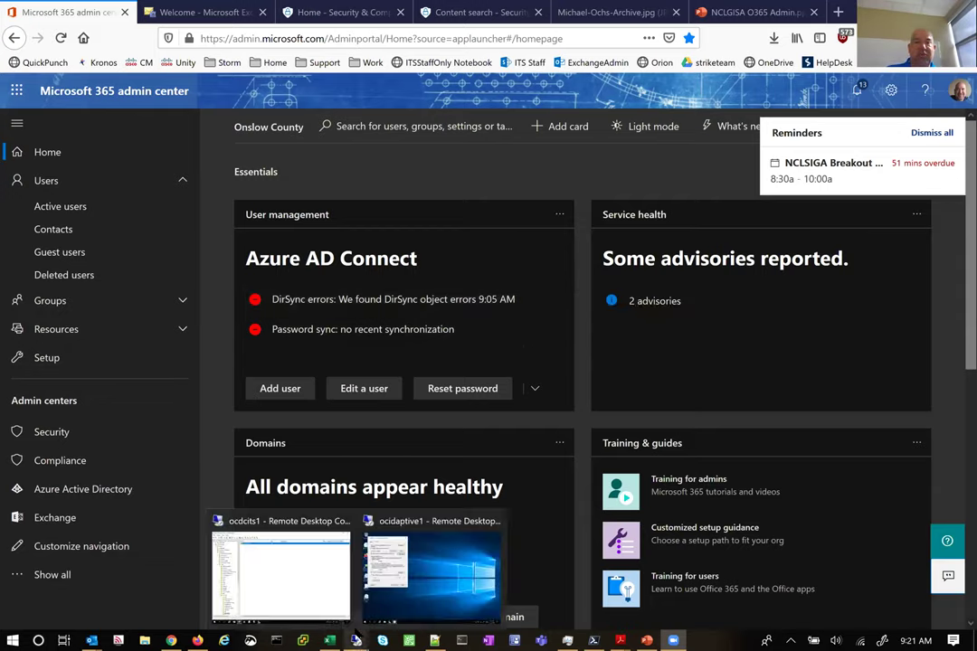
pyautogui.click(321, 597)
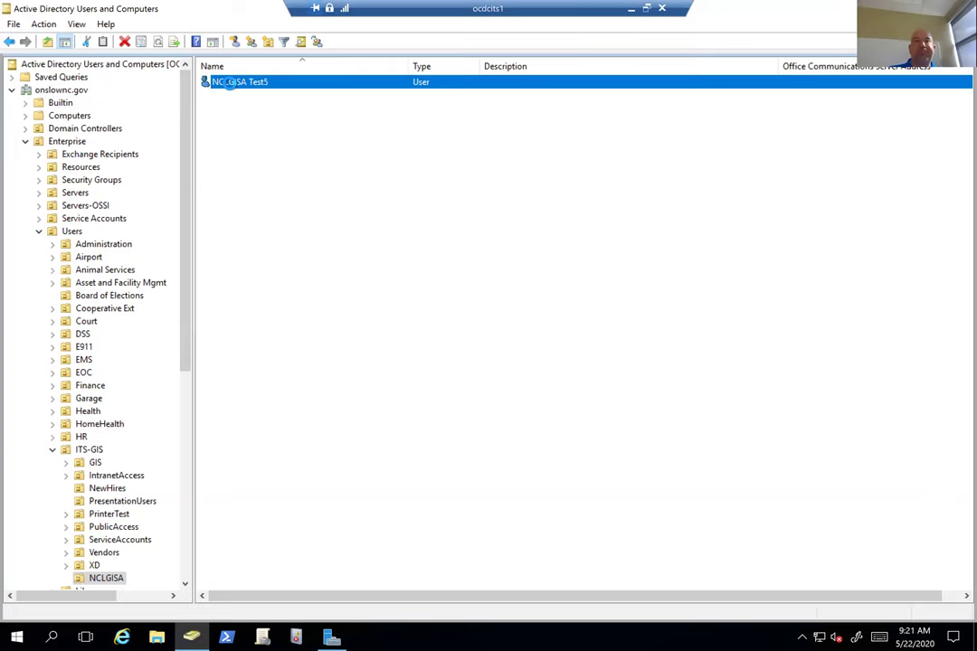
pyautogui.rightClick(231, 85)
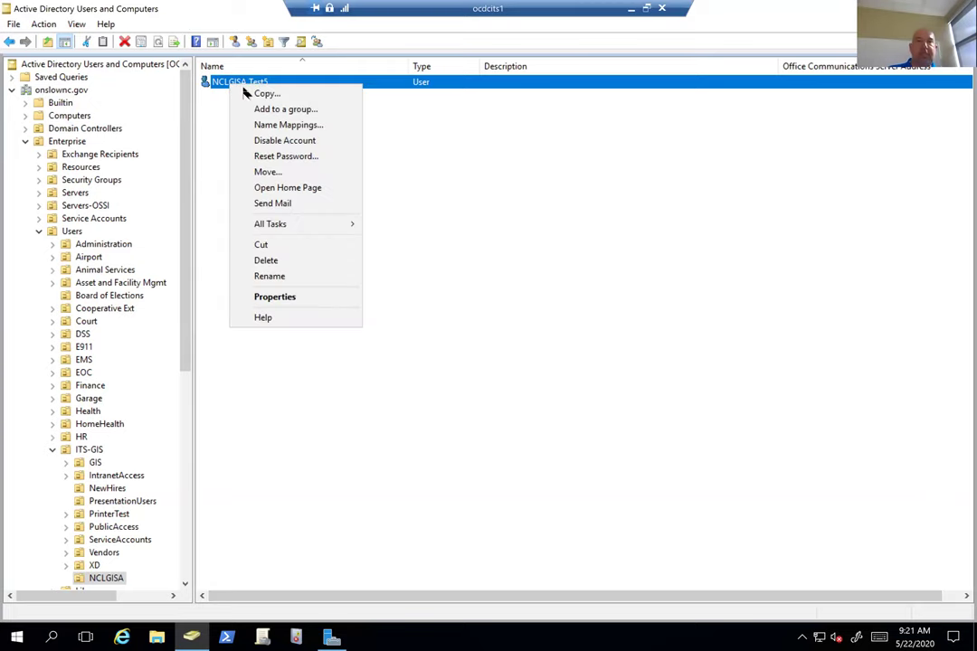
pyautogui.click(263, 94)
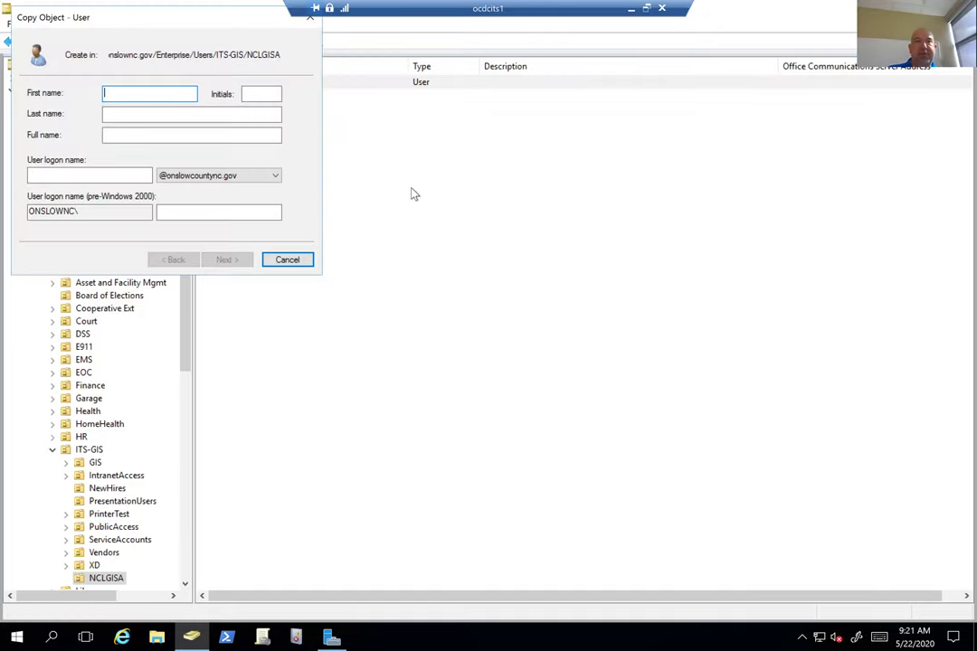
pyautogui.write('N')
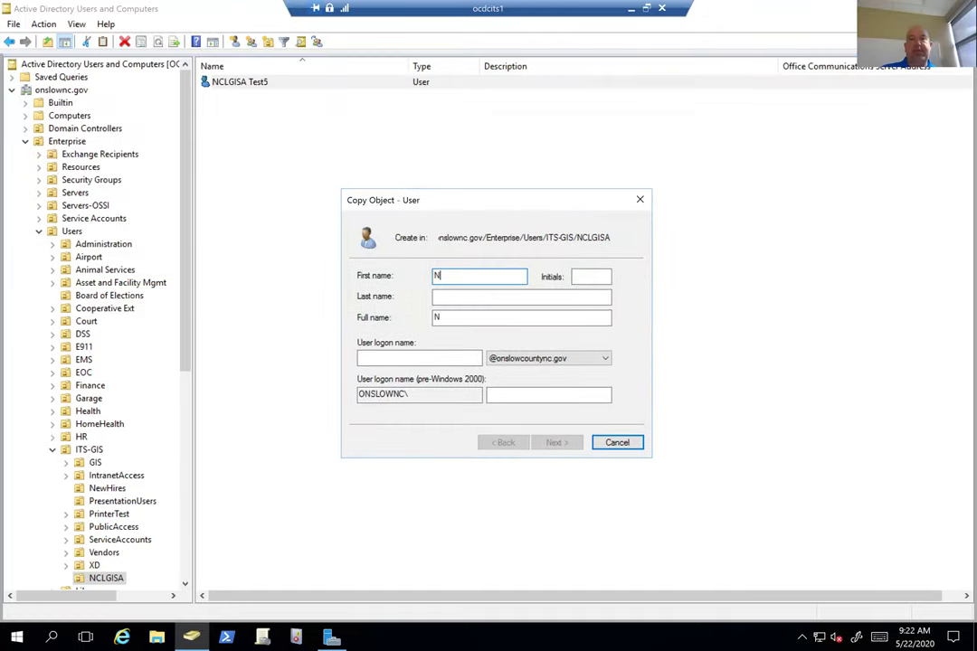
pyautogui.write('CLGISA_Test4')
pyautogui.press('Tab')
pyautogui.write('NCLG')
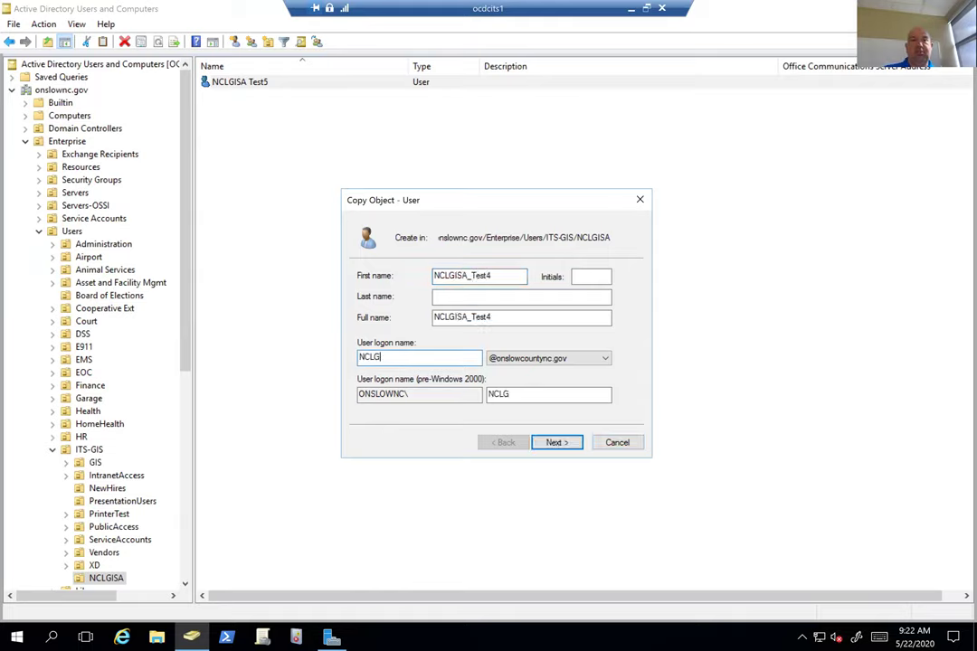
pyautogui.write('ISA_Test4')
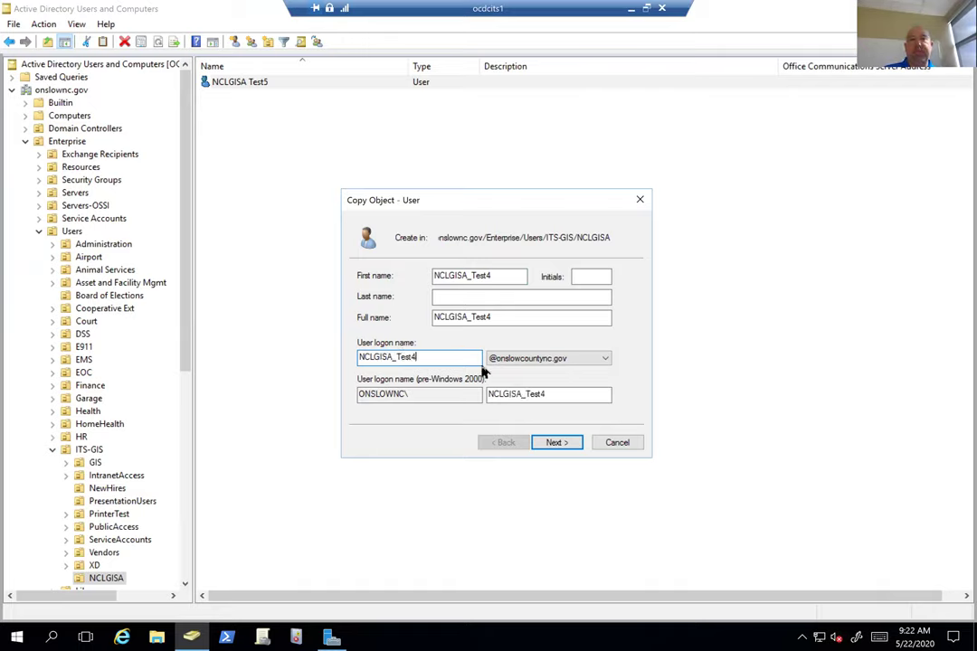
pyautogui.click(559, 445)
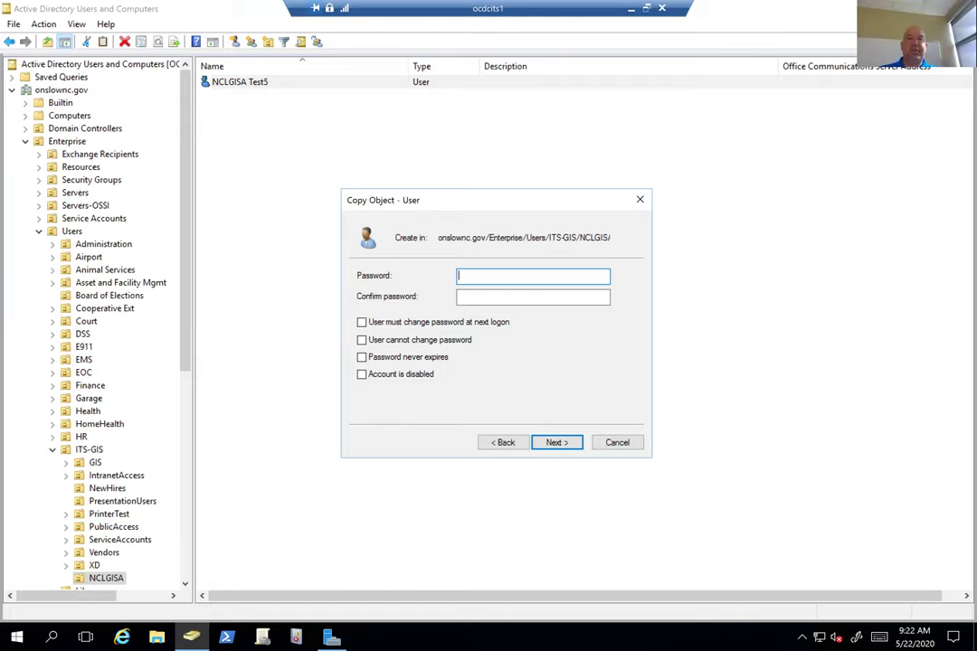
# Enter and confirm the password, finish creating NCLGISA_Test4, and open its Properties
pyautogui.write('*****')
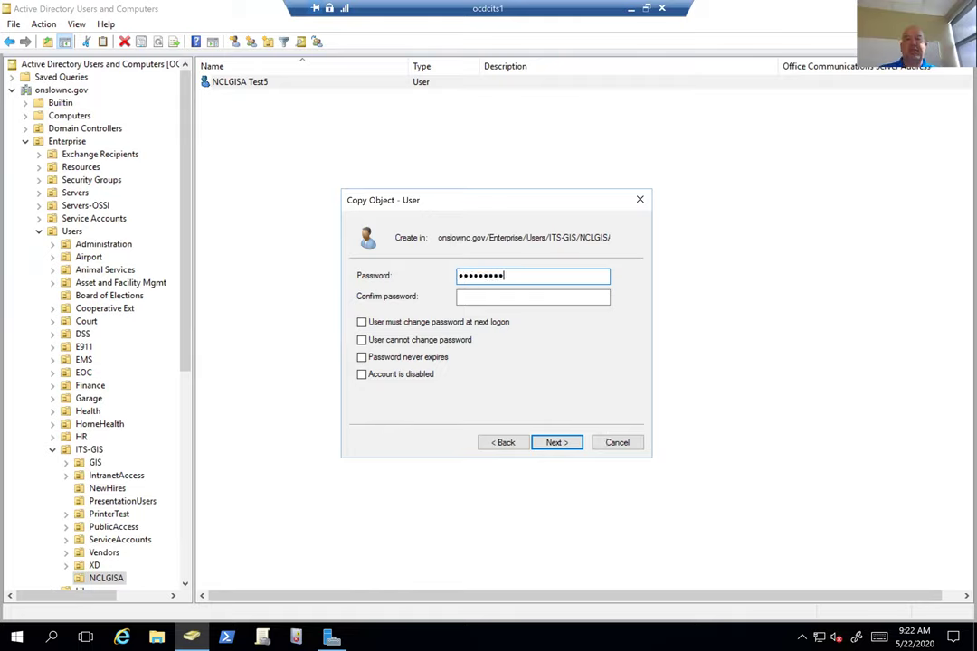
pyautogui.hotkey('ctrl', 'a')
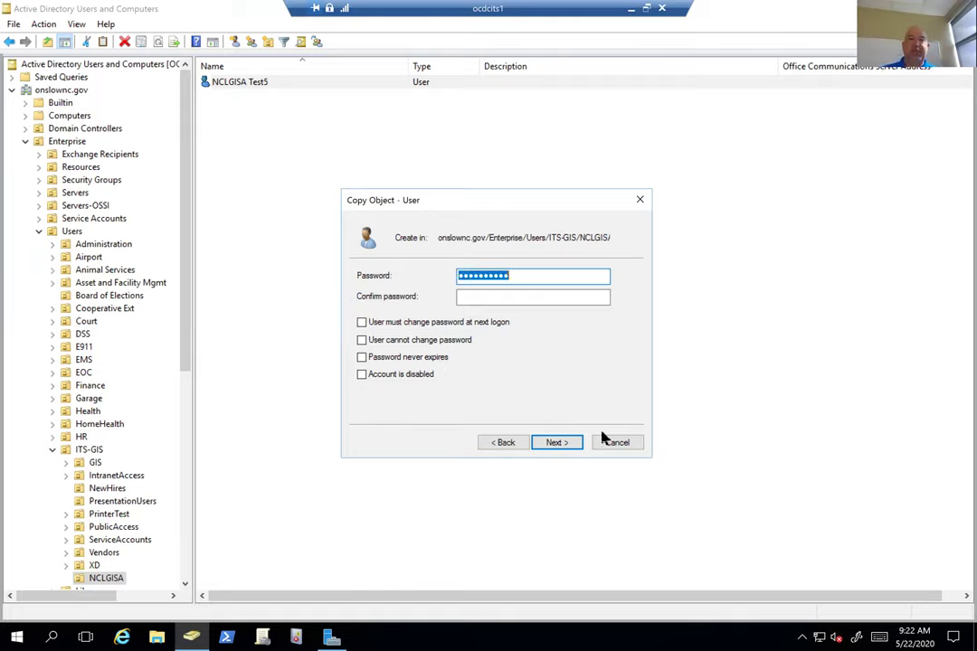
pyautogui.click(582, 298)
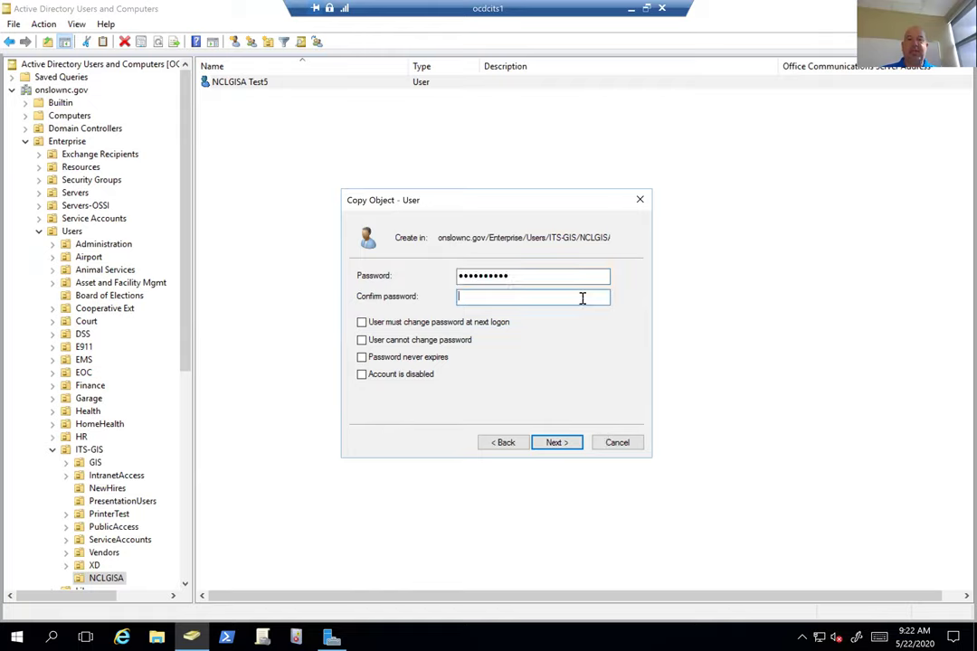
pyautogui.write('*********')
pyautogui.click(567, 447)
pyautogui.click(567, 447)
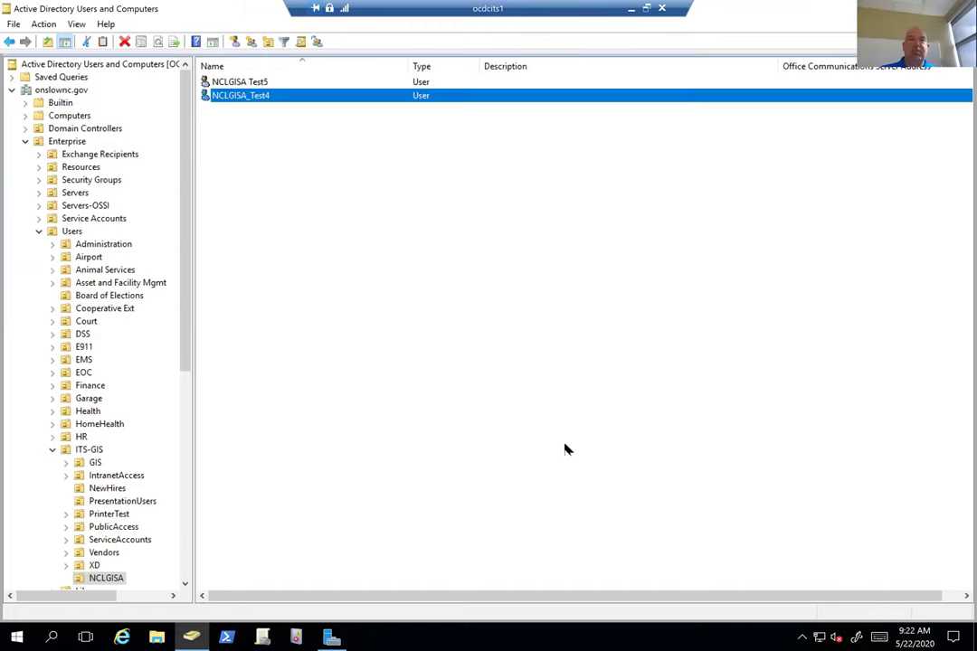
pyautogui.rightClick(257, 97)
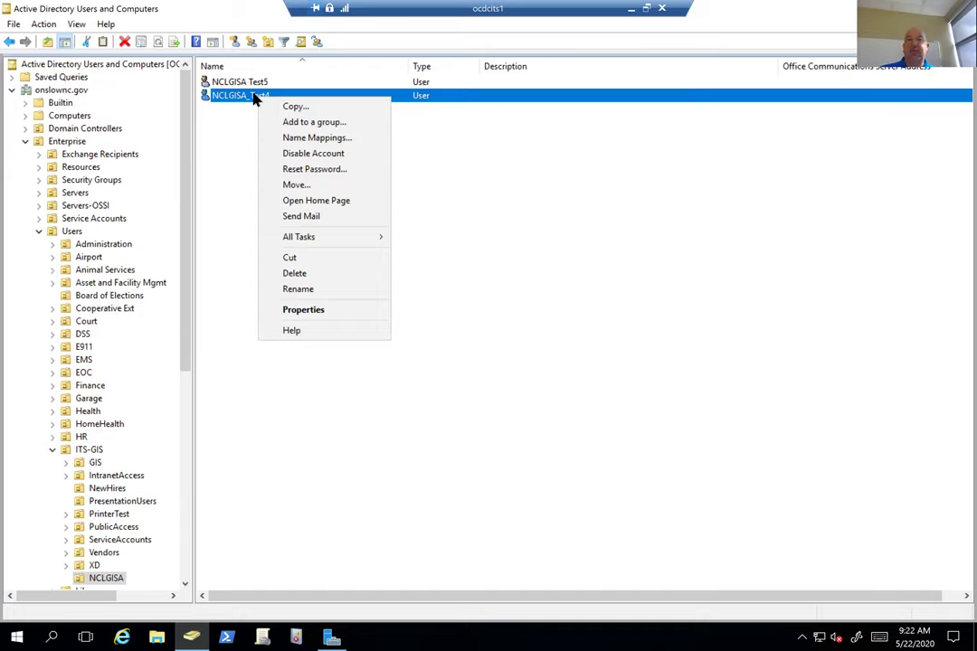
pyautogui.click(337, 314)
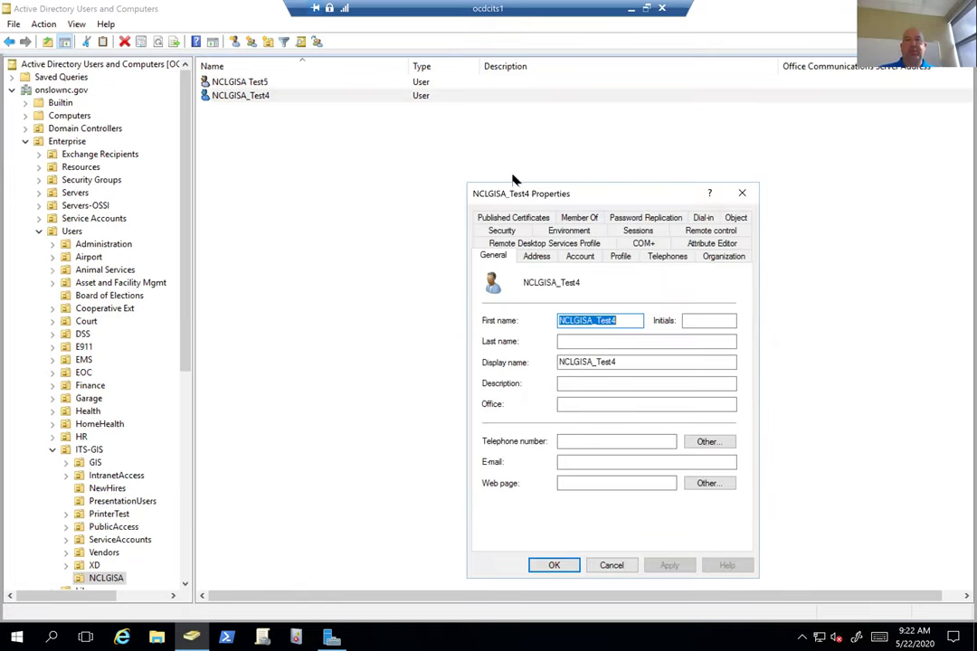
# Enter NCLGISA_Test4's county-domain e-mail address on the General tab and apply it
pyautogui.click(590, 462)
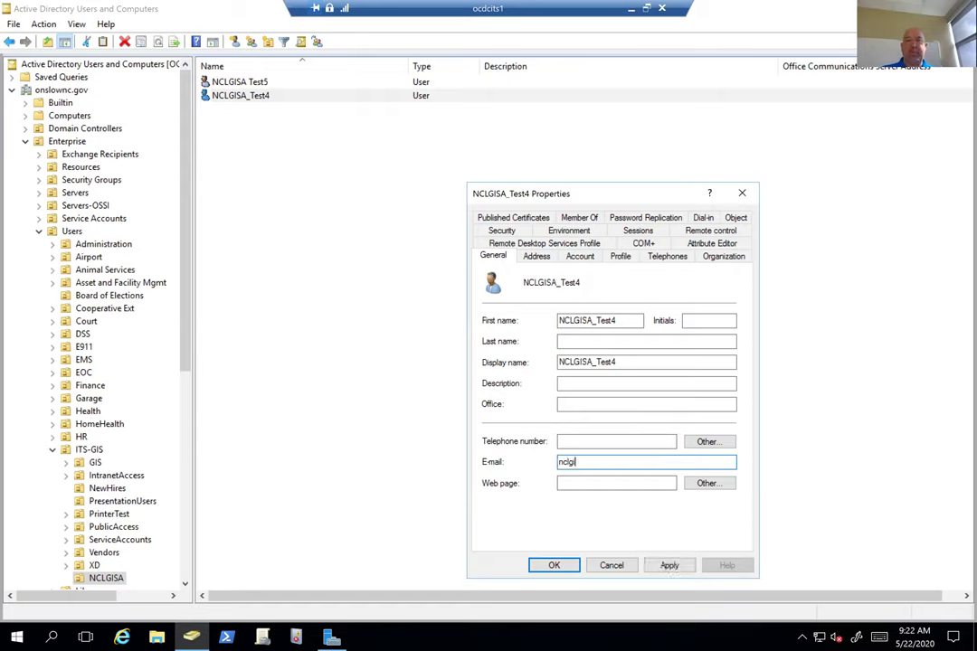
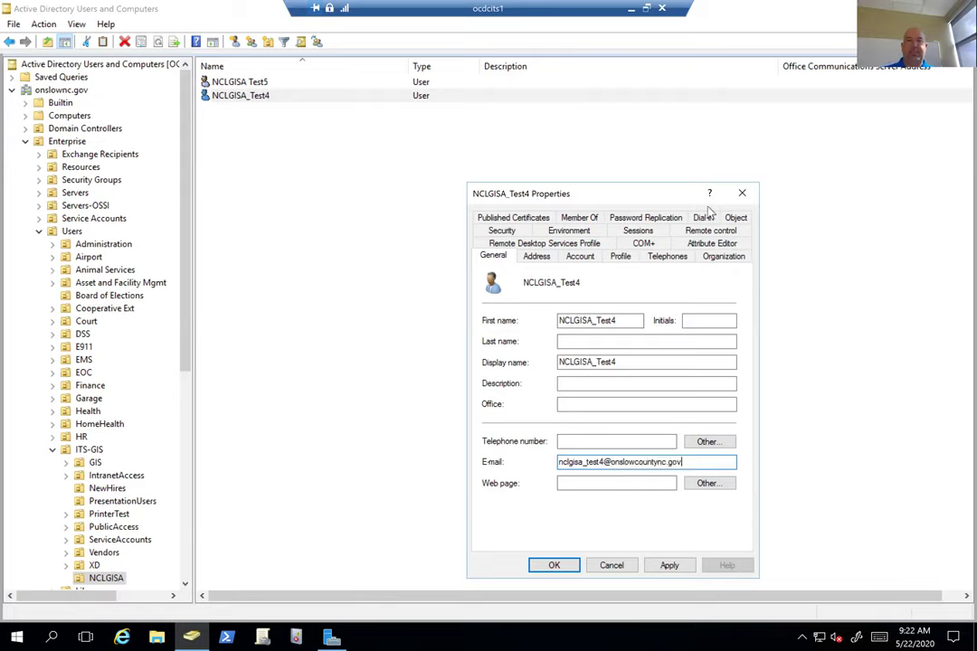
pyautogui.click(669, 565)
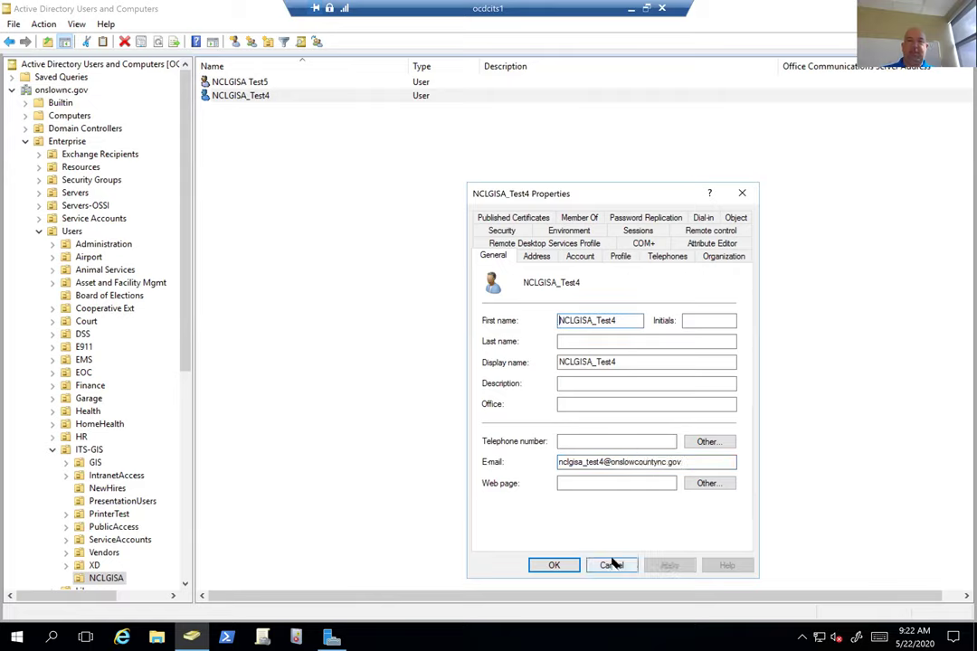
pyautogui.click(723, 242)
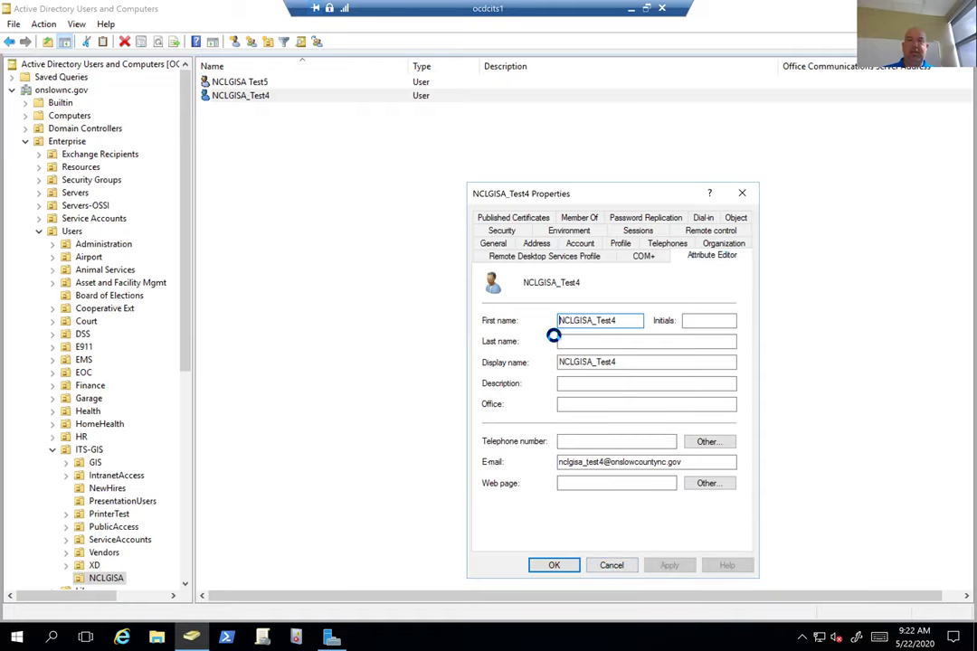
# Add an SMTP: proxyAddresses value matching the user's e-mail and save the properties
pyautogui.click(705, 358)
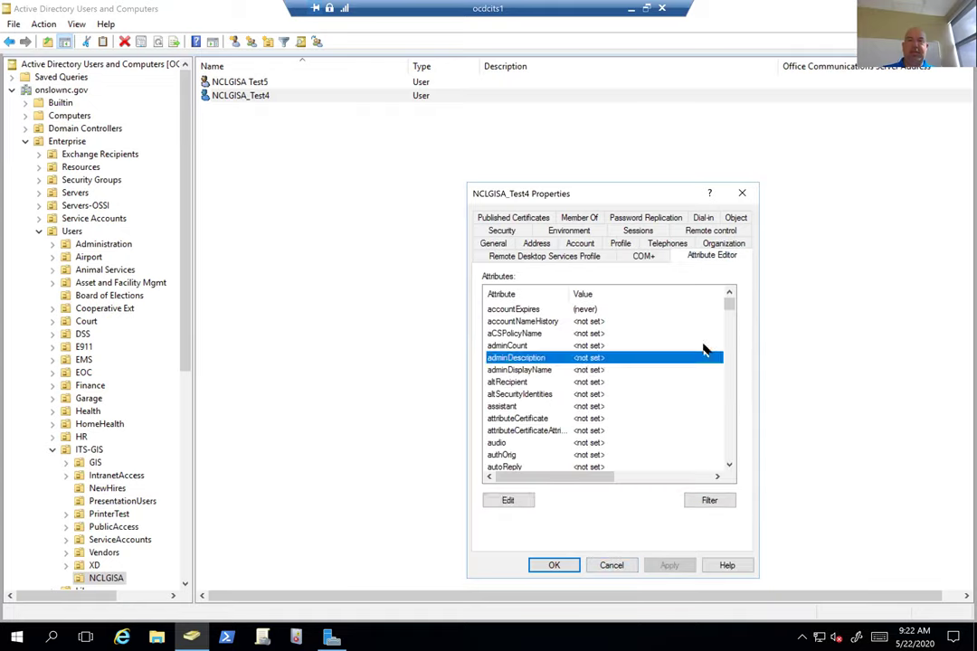
pyautogui.write('str')
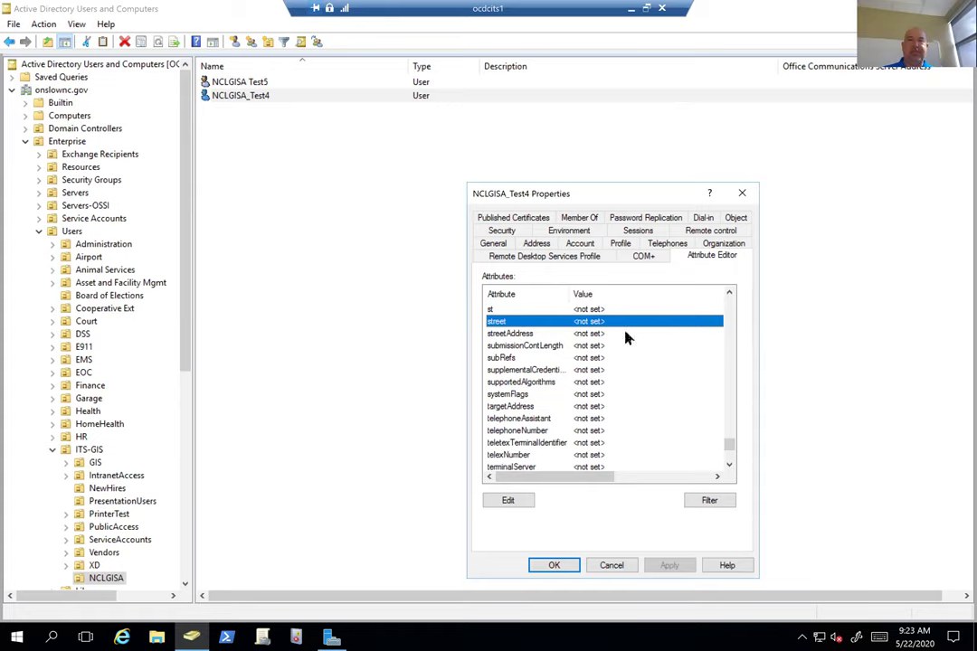
pyautogui.write('rpro')
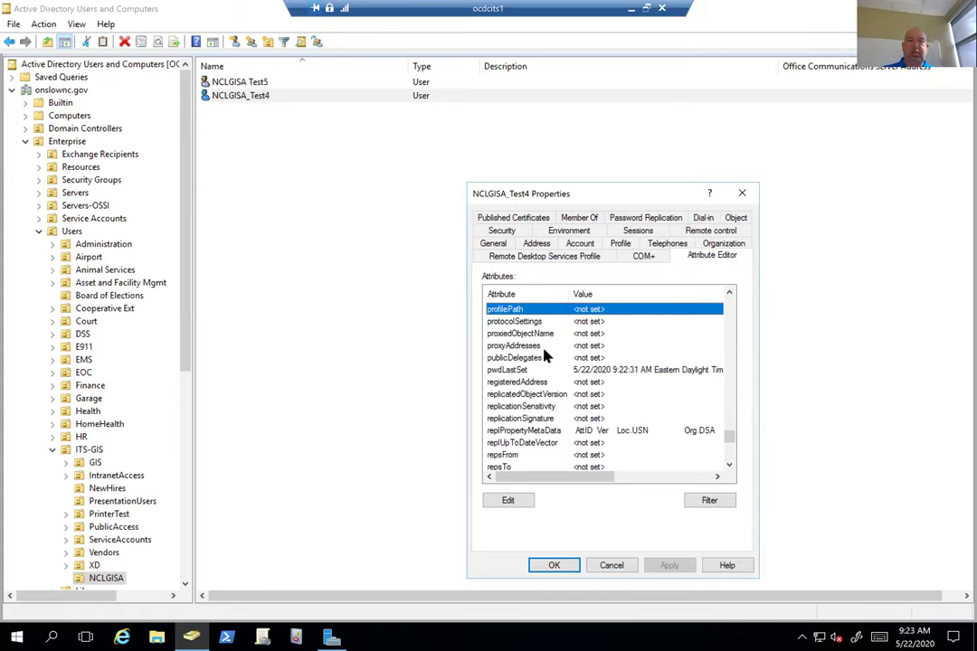
pyautogui.click(540, 347)
pyautogui.click(507, 500)
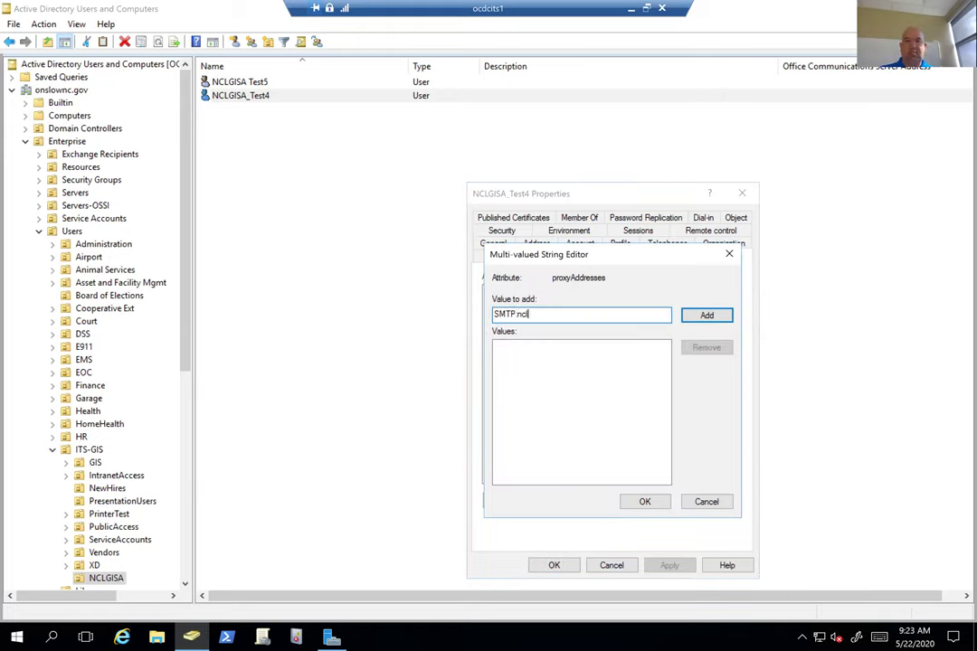
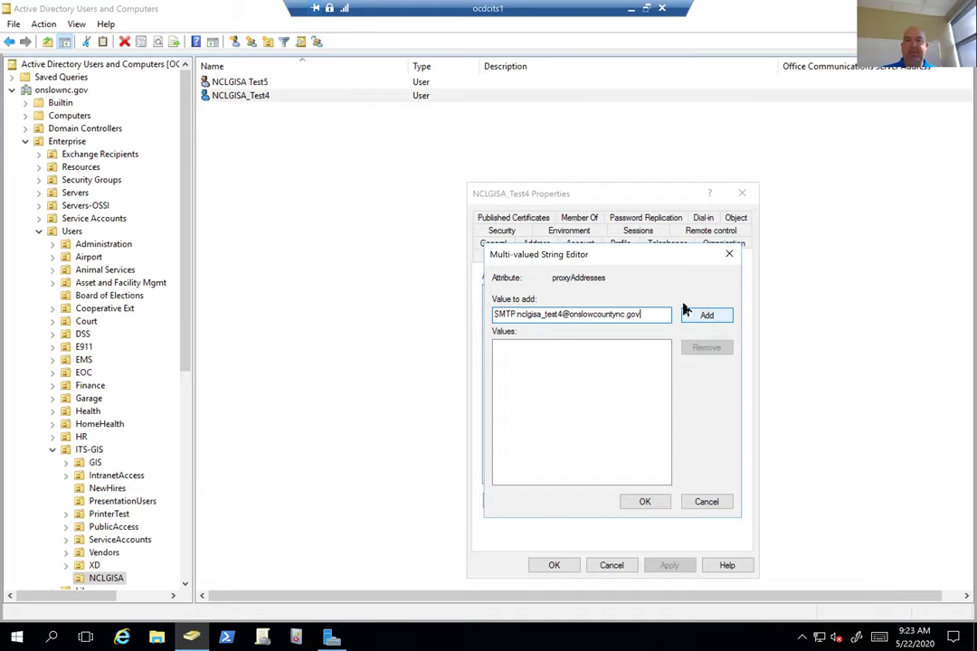
pyautogui.click(689, 315)
pyautogui.click(644, 503)
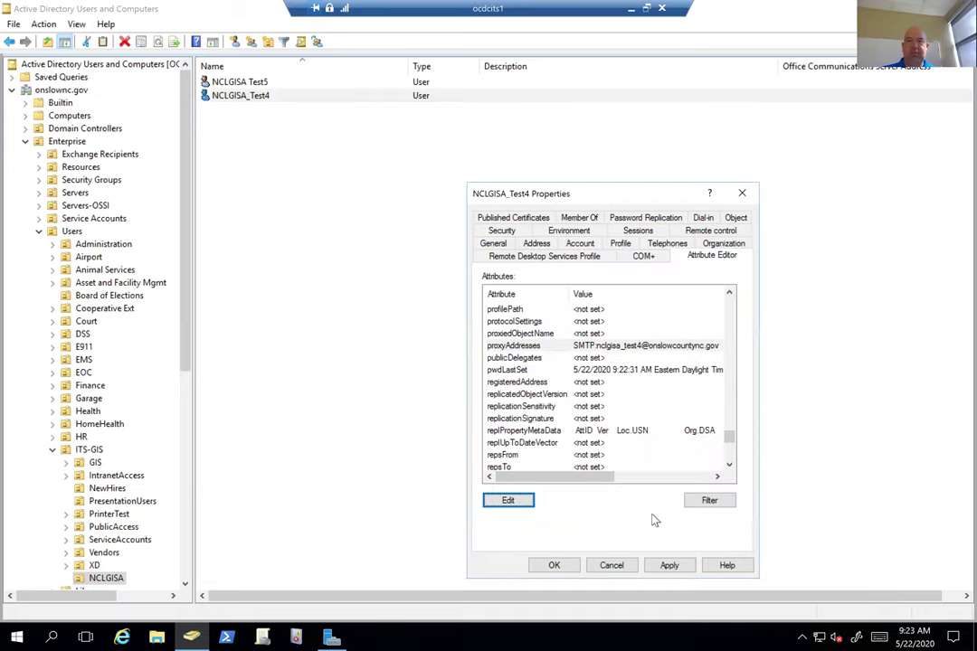
pyautogui.click(557, 567)
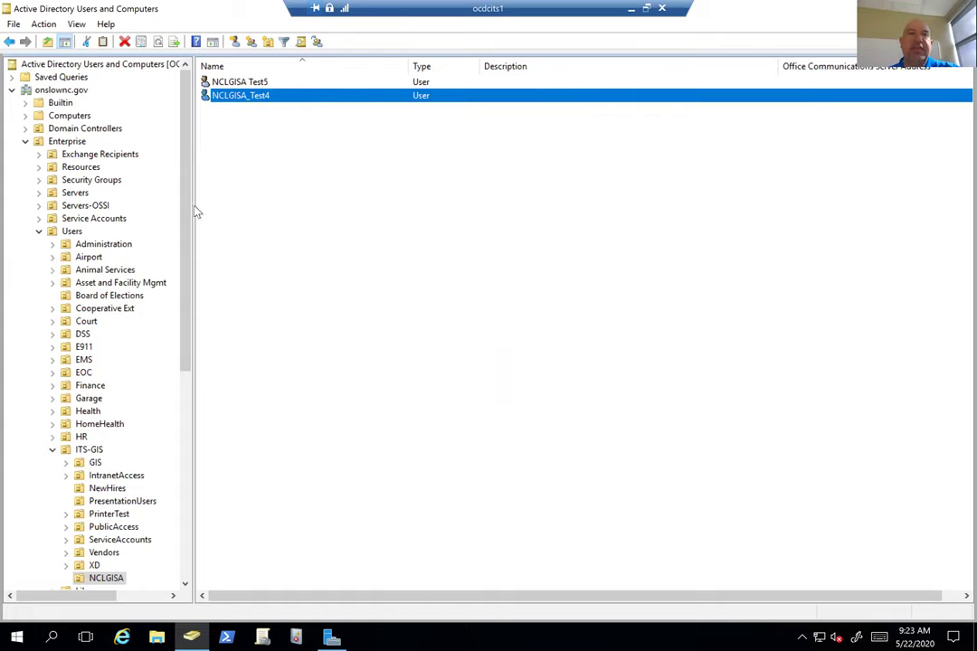
# Minimize the current remote session and switch to the ocidaptive1 remote session
pyautogui.click(630, 8)
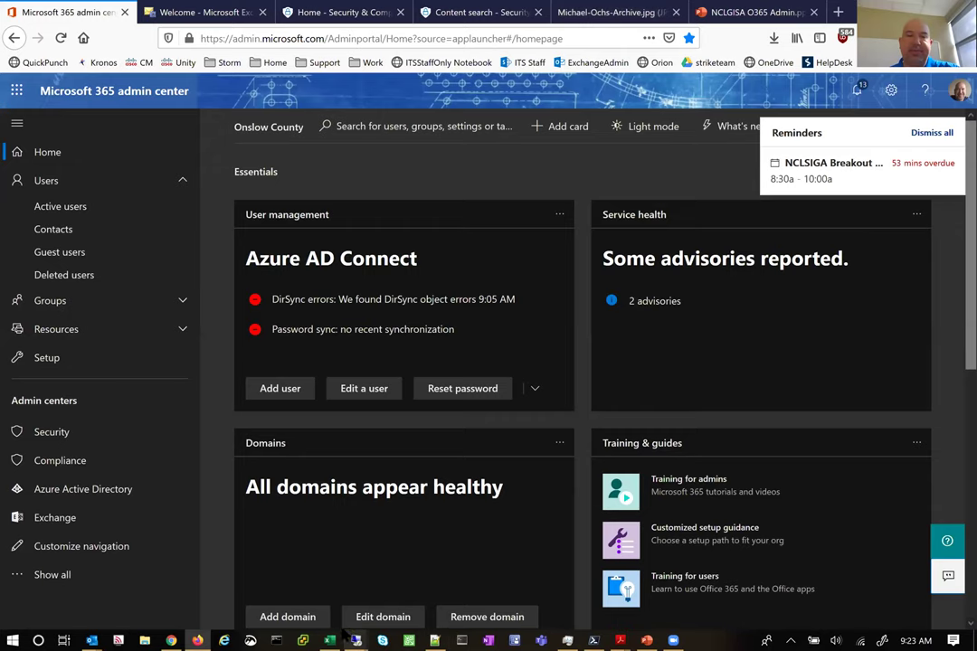
pyautogui.moveTo(355, 637)
pyautogui.click(431, 579)
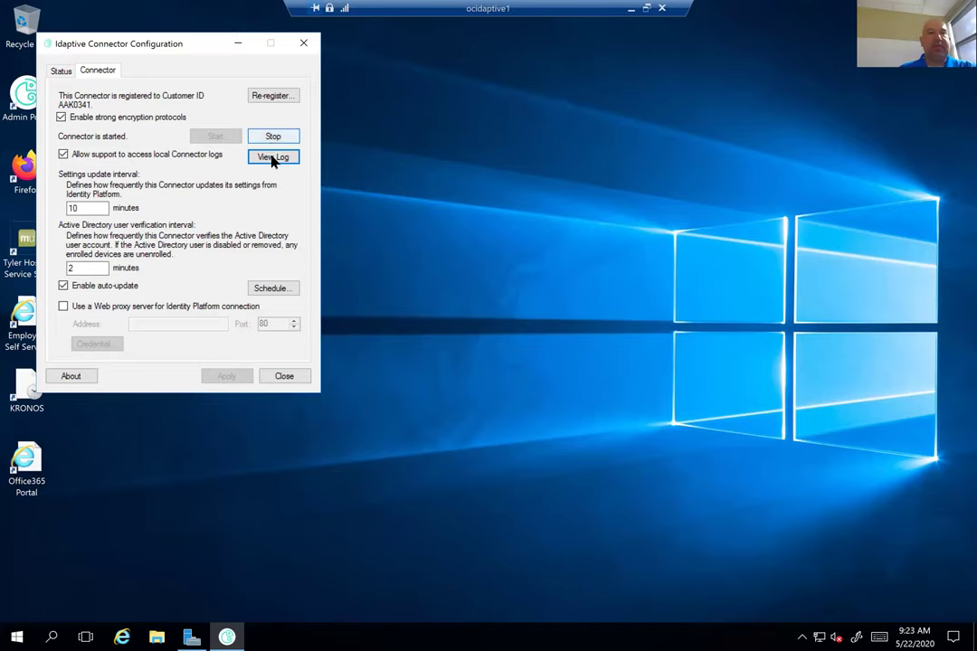
# Open the Idaptive Connector Log from the Connector tab, review it, and select all its text
pyautogui.click(268, 159)
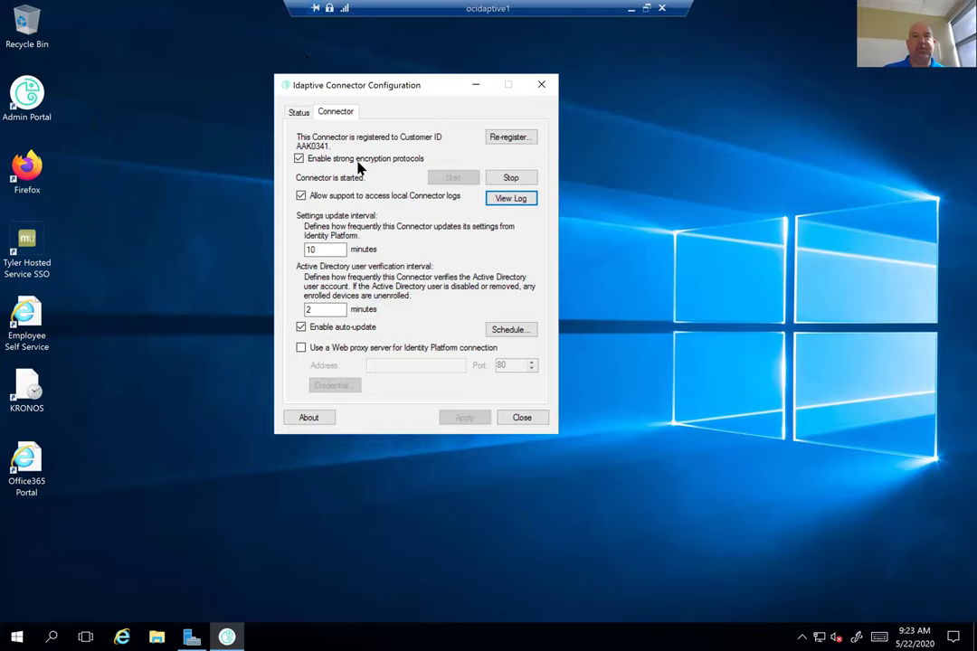
pyautogui.click(511, 200)
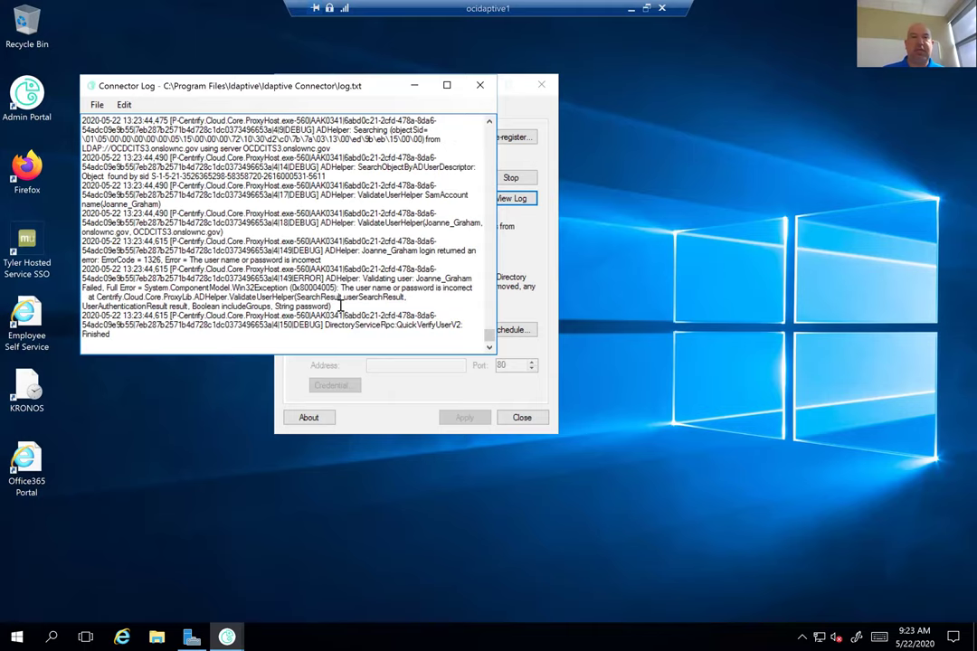
pyautogui.scroll(3, 352, 294)
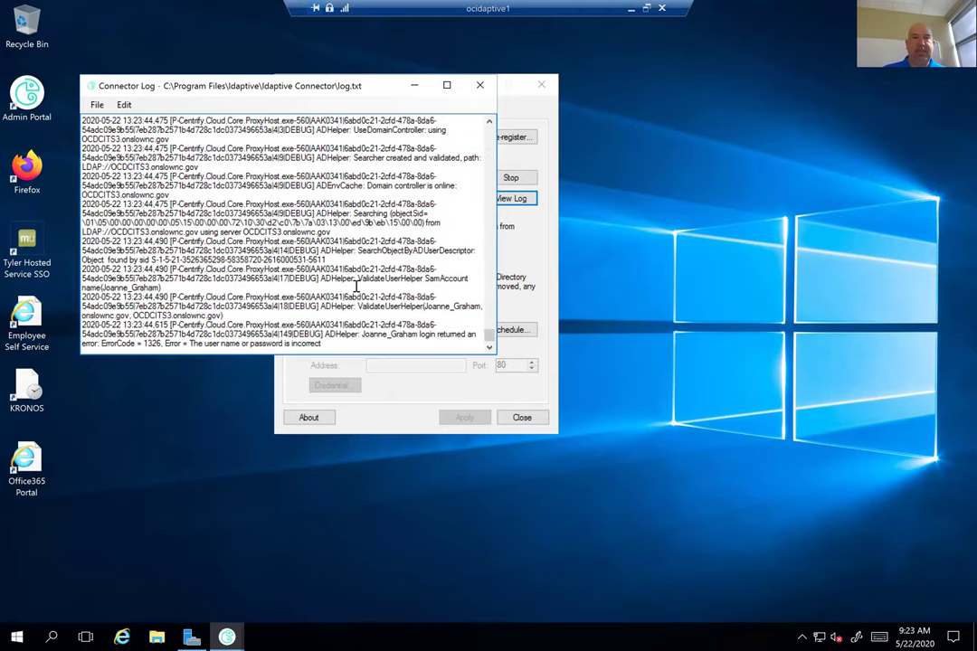
pyautogui.scroll(1, 356, 287)
pyautogui.scroll(-4, 356, 288)
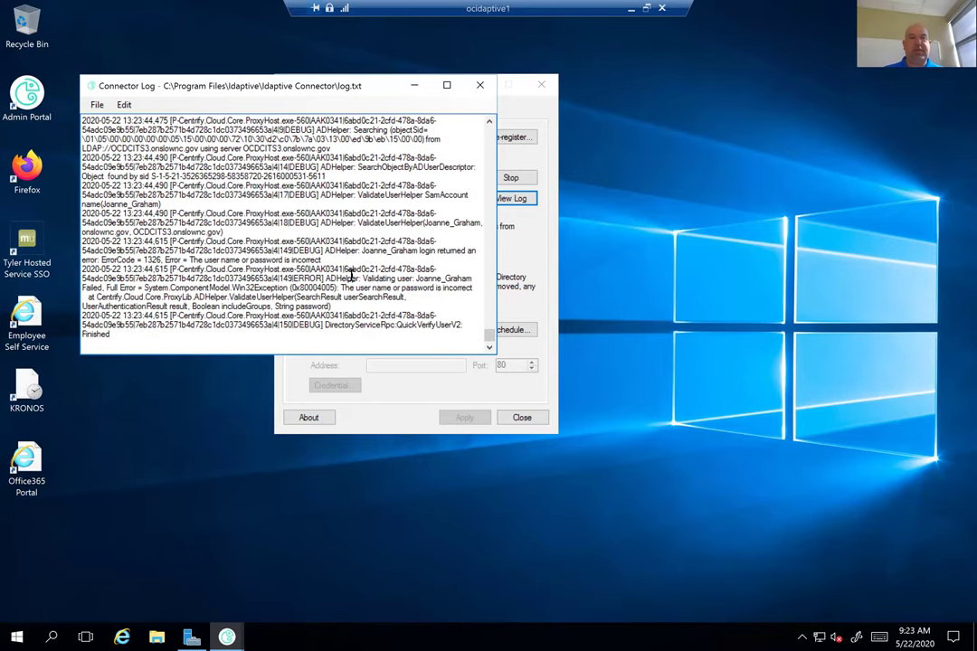
pyautogui.hotkey('ctrl', 'a')
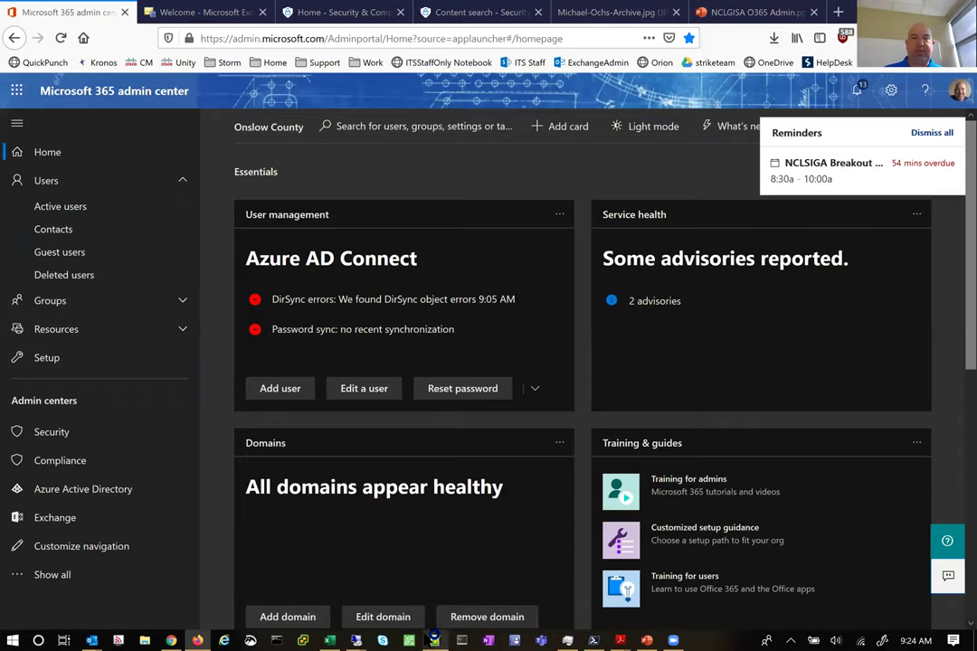
# Paste the copied connector log into a new Notepad++ document
pyautogui.hotkey('alt', 'Tab')
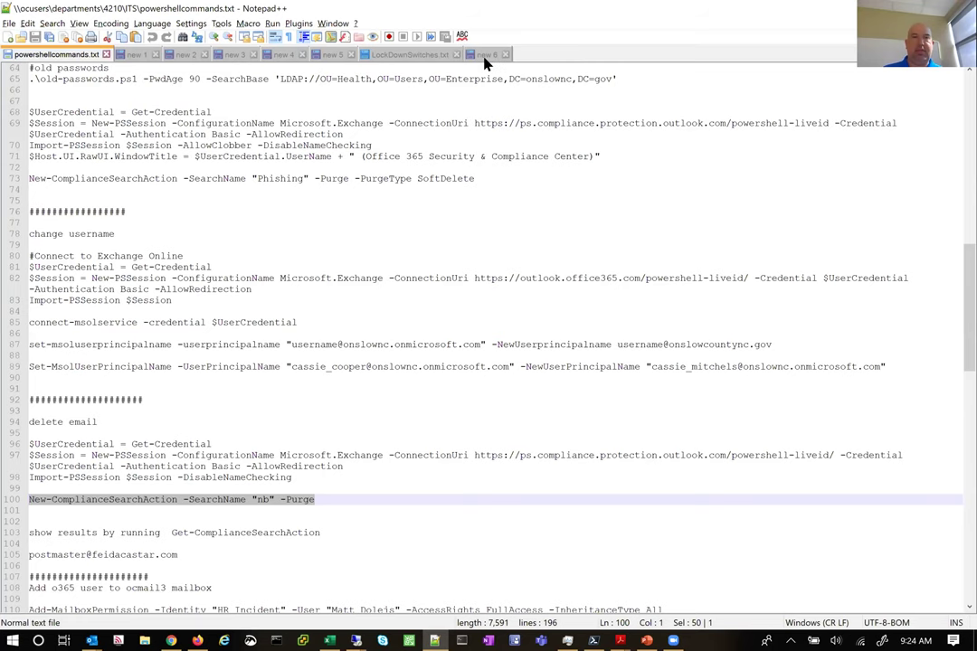
pyautogui.click(486, 54)
pyautogui.click(9, 38)
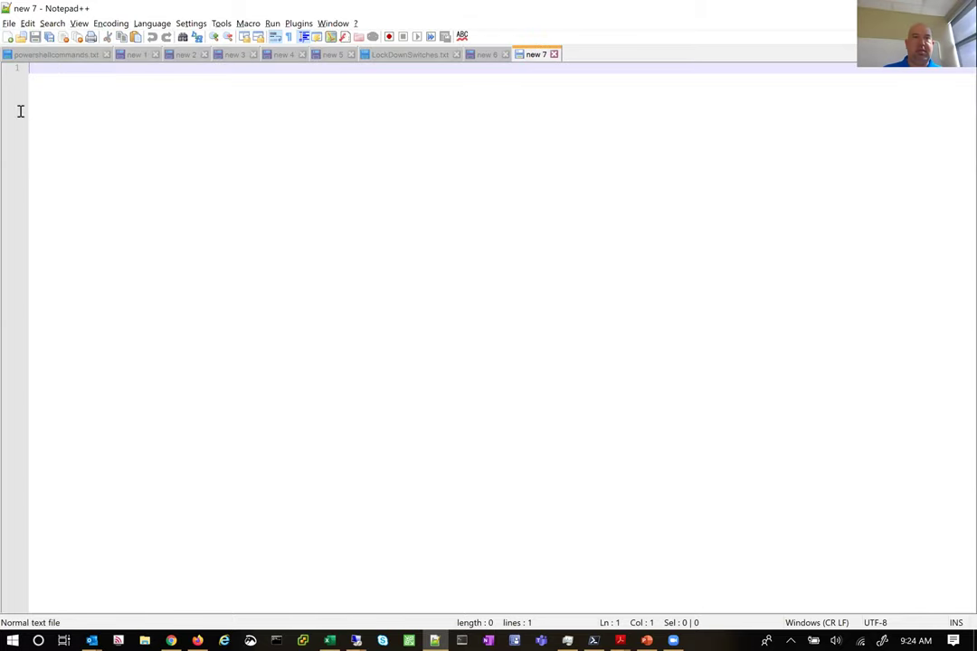
pyautogui.hotkey('ctrl', 'v')
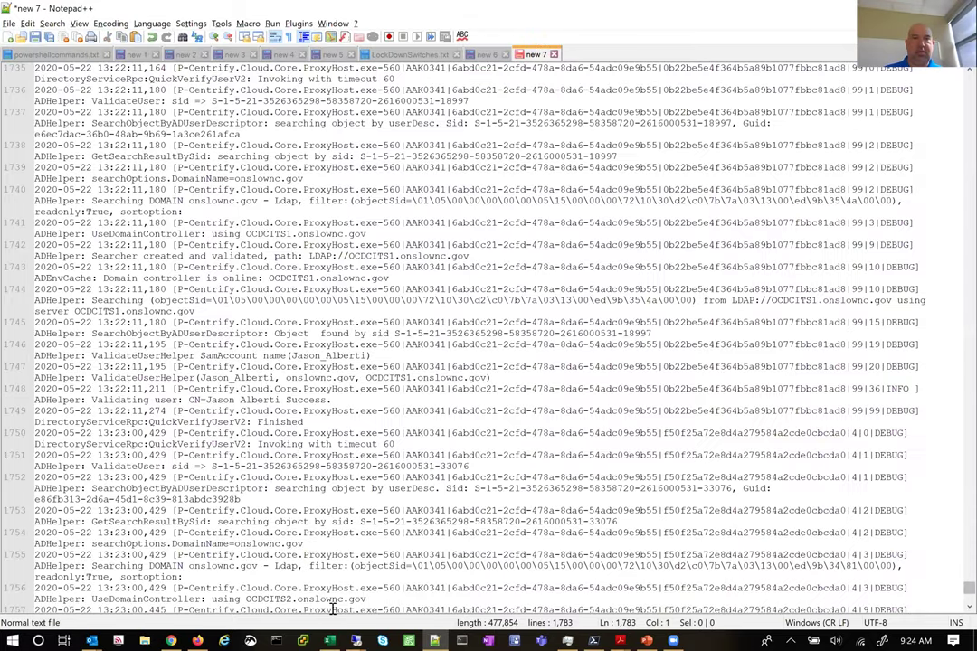
# Search the log backward for 'nclgisa', which is not found
pyautogui.hotkey('ctrl', 'f')
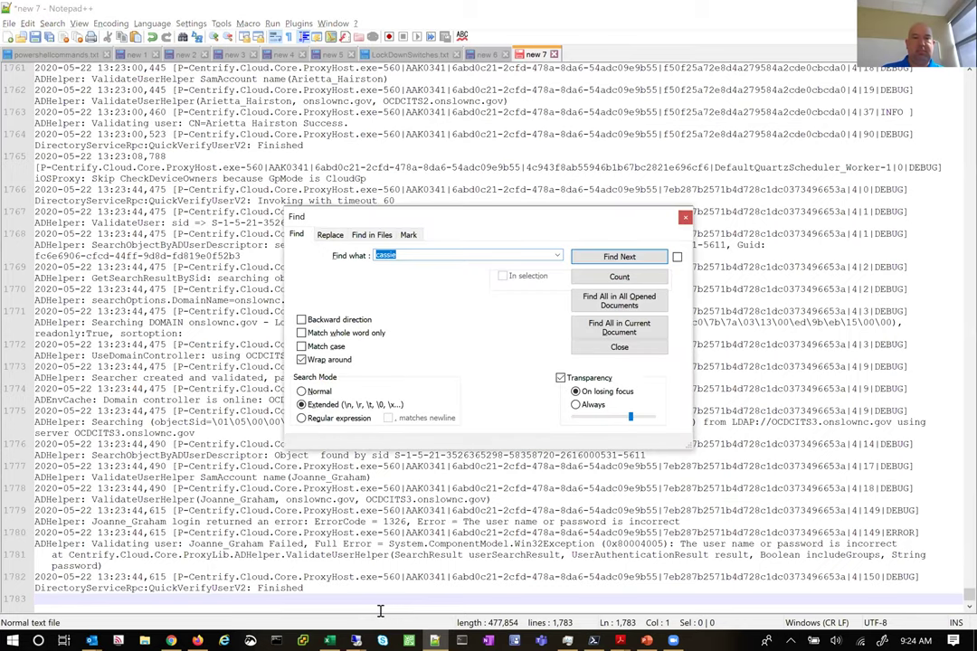
pyautogui.write('nclgisa')
pyautogui.press('Return')
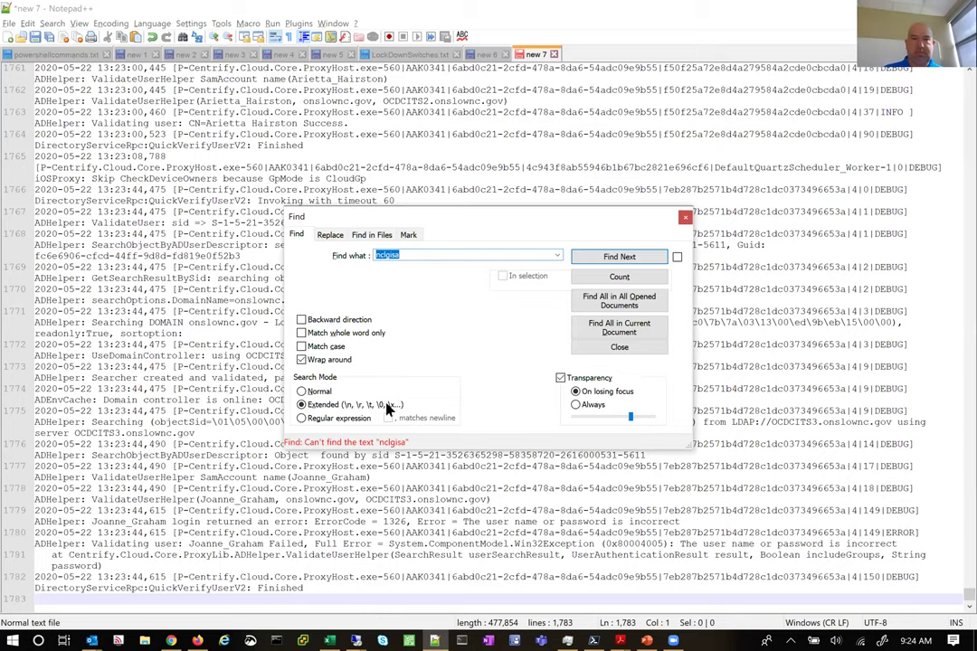
pyautogui.click(312, 321)
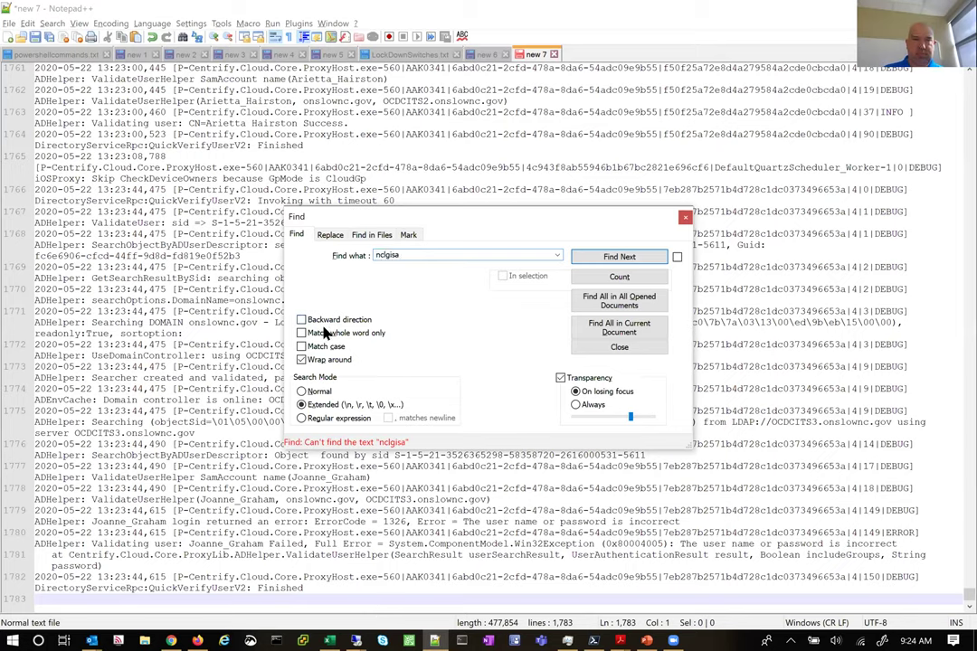
pyautogui.click(618, 257)
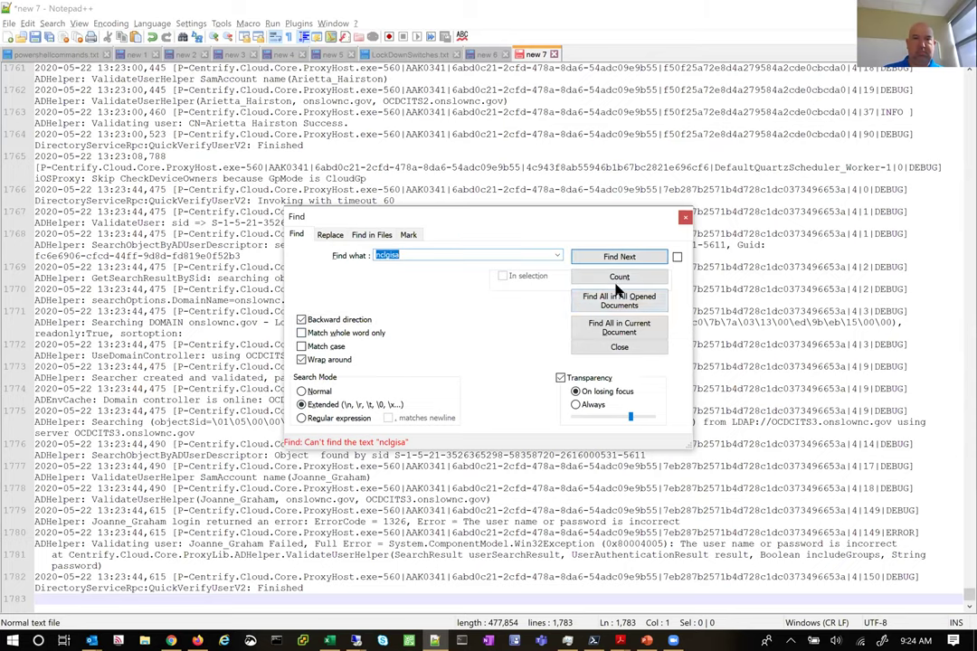
pyautogui.press('Escape')
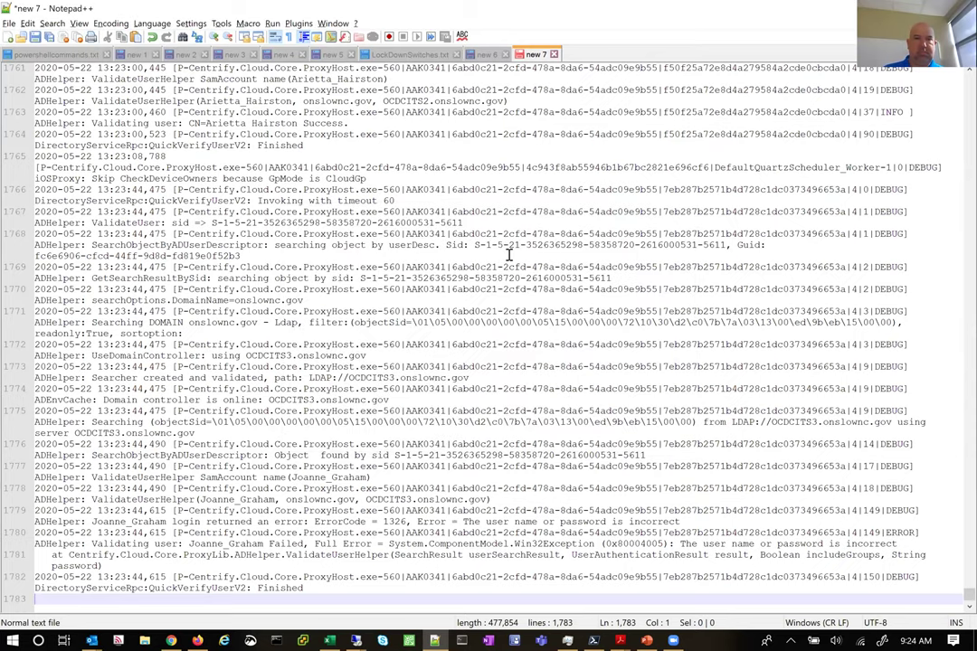
# Review log lines 1768–1779, highlighting the ErrorCode 1326 login failure entry
pyautogui.click(508, 253)
pyautogui.scroll(4, 515, 356)
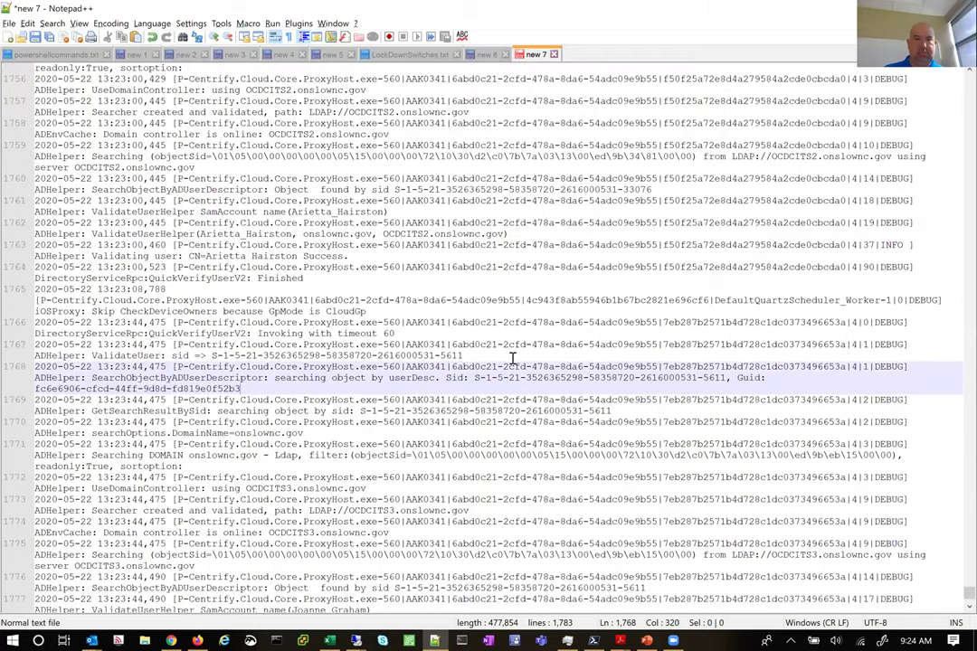
pyautogui.scroll(2, 511, 357)
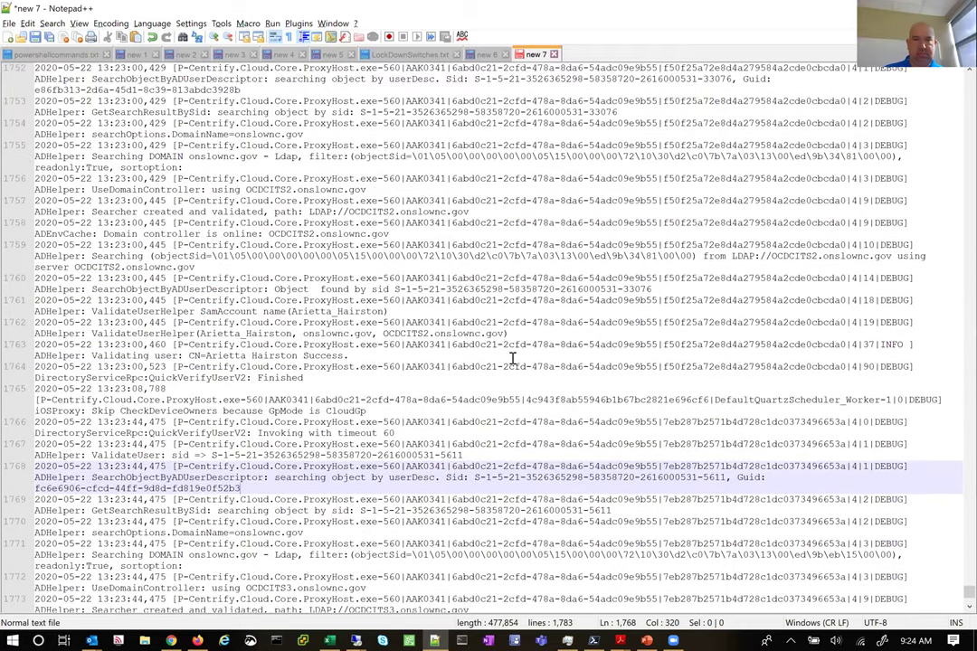
pyautogui.scroll(3, 512, 357)
pyautogui.scroll(-5, 511, 355)
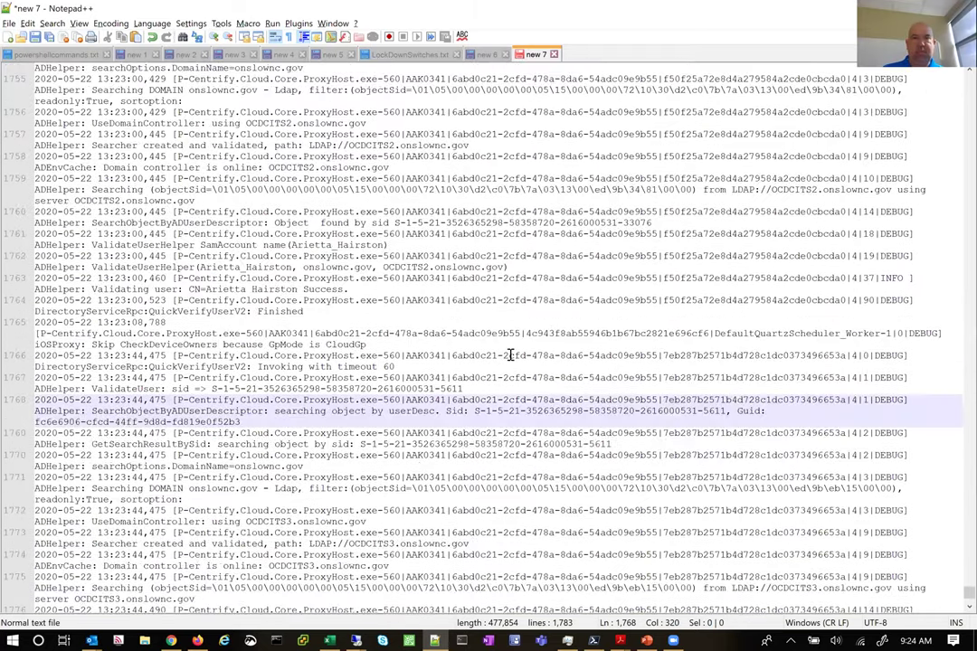
pyautogui.scroll(-4, 390, 489)
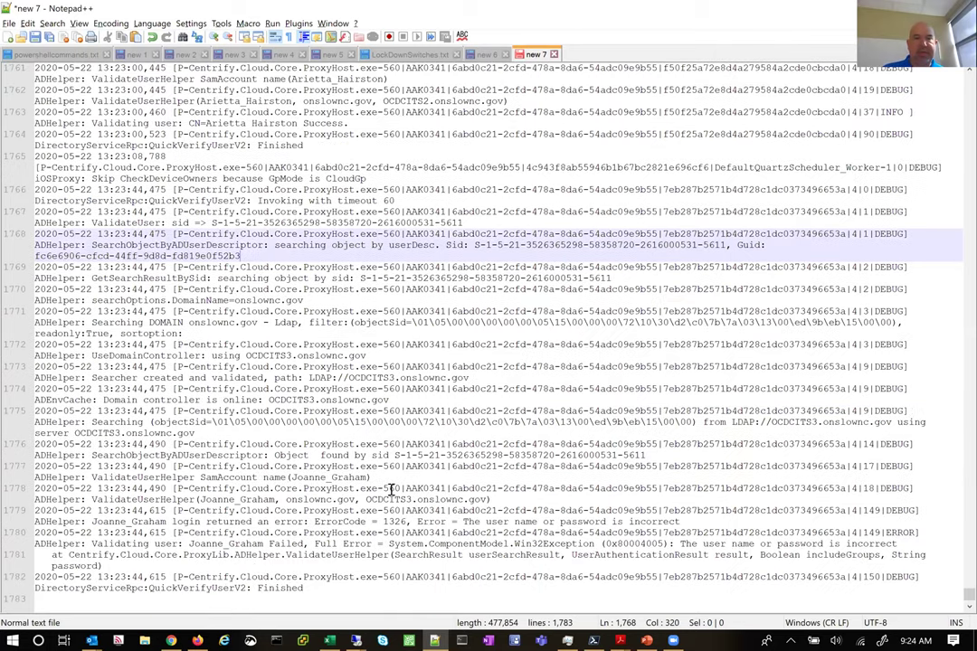
pyautogui.keyDown('shift'); pyautogui.click(467, 499); pyautogui.keyUp('shift')
pyautogui.moveTo(673, 522); pyautogui.dragTo(513, 403)
pyautogui.click(512, 403)
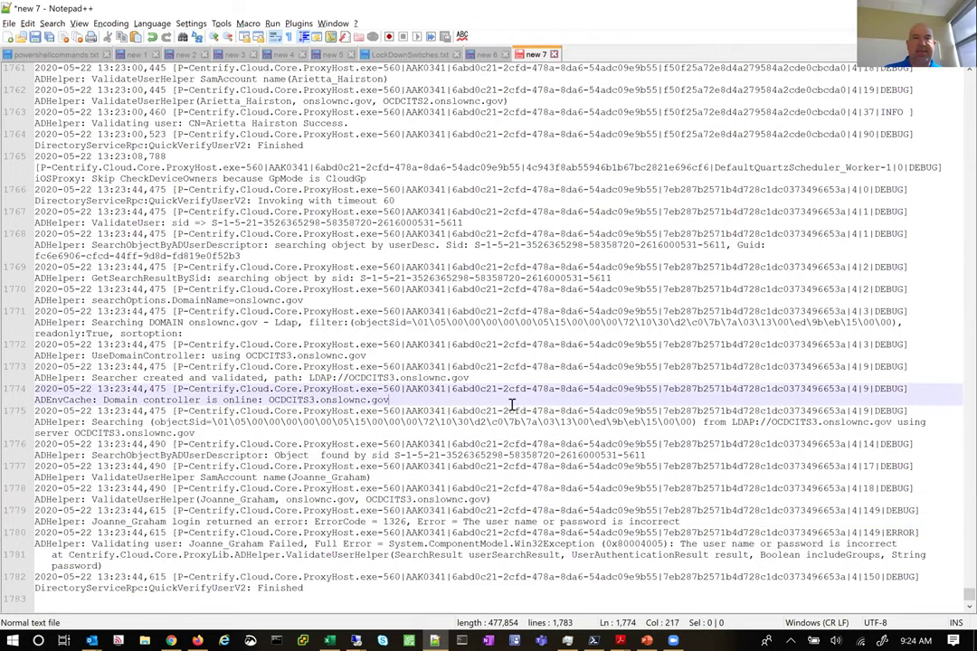
pyautogui.scroll(7, 497, 384)
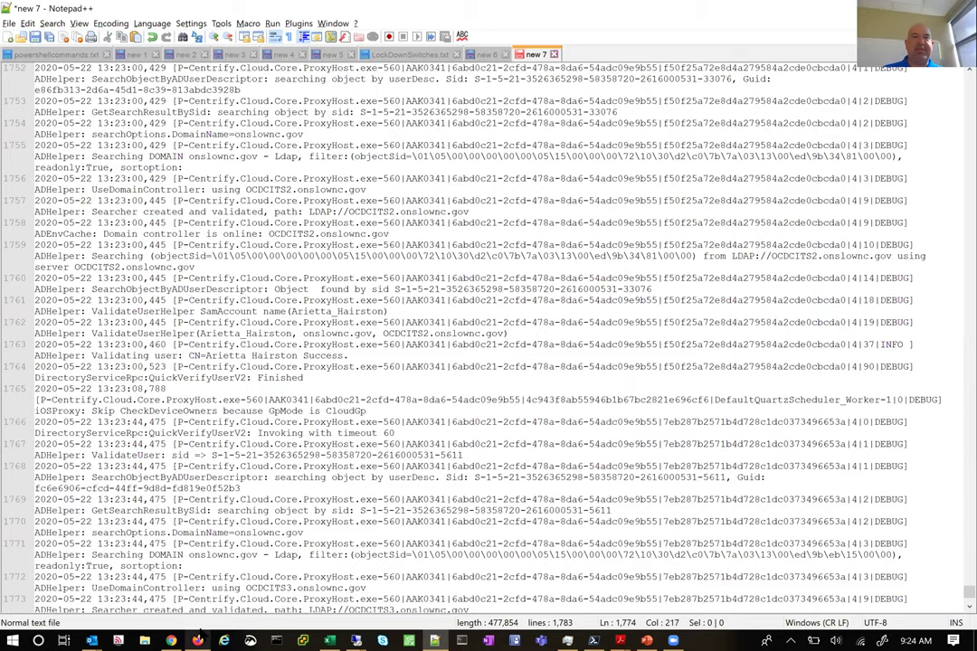
# Bring the admin center Firefox window forward, re-maximize it, and open a new blank tab
pyautogui.moveTo(197, 637)
pyautogui.click(194, 599)
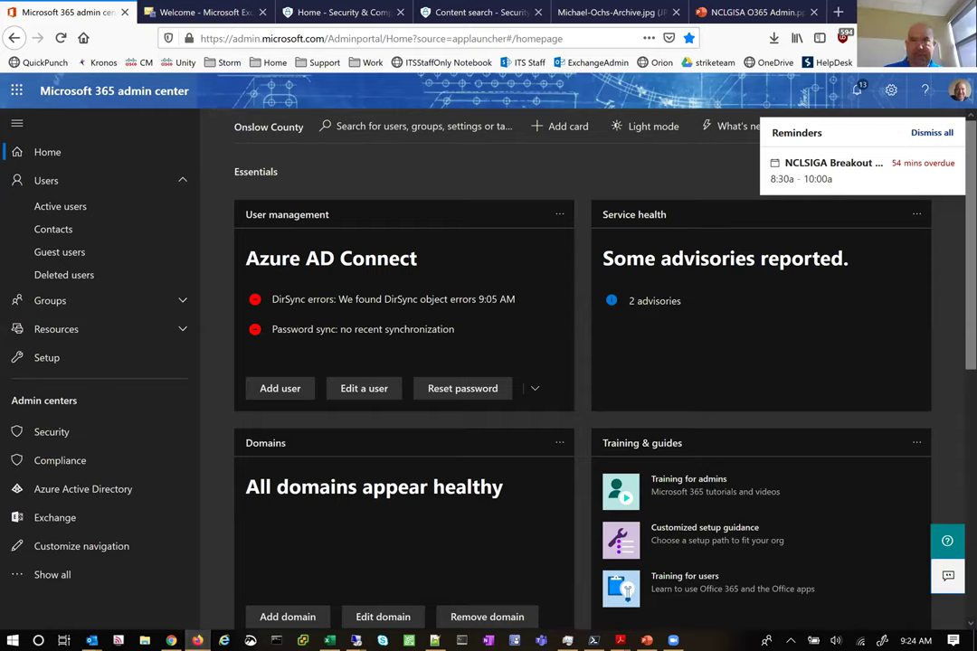
pyautogui.click(922, 11)
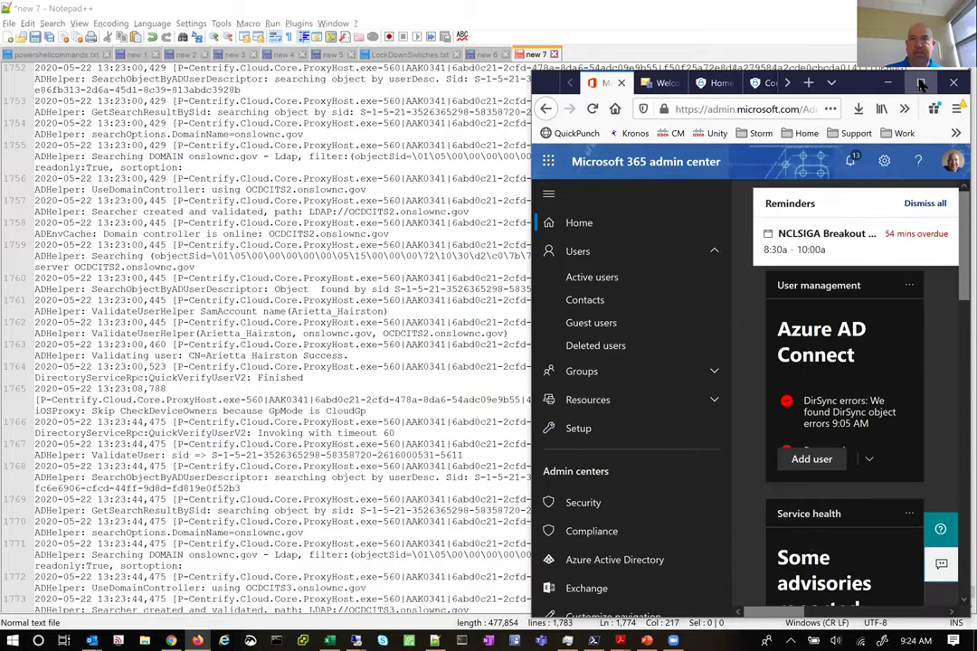
pyautogui.click(921, 84)
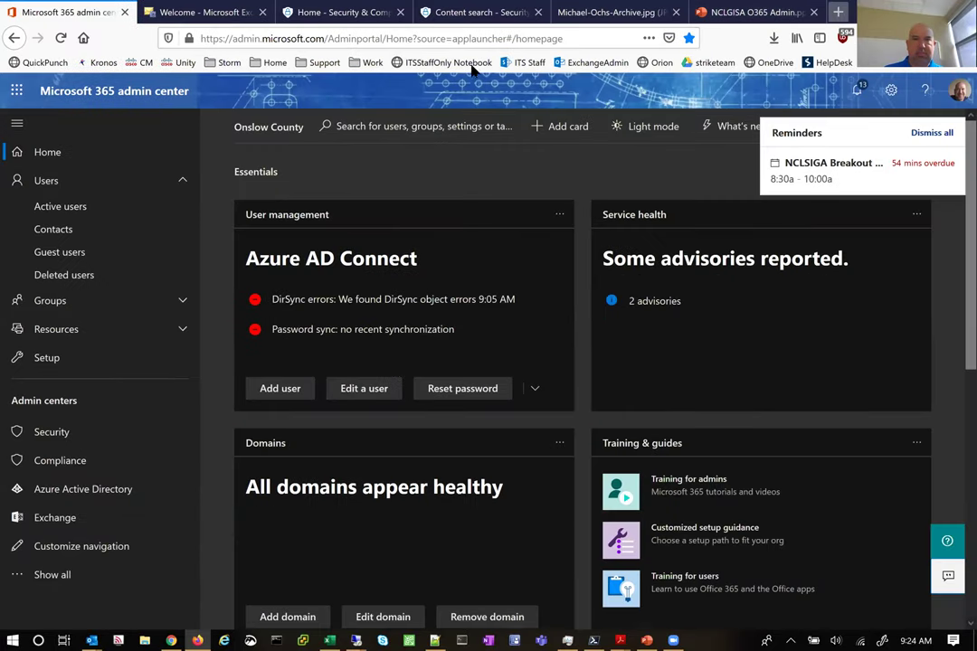
pyautogui.hotkey('ctrl', 't')
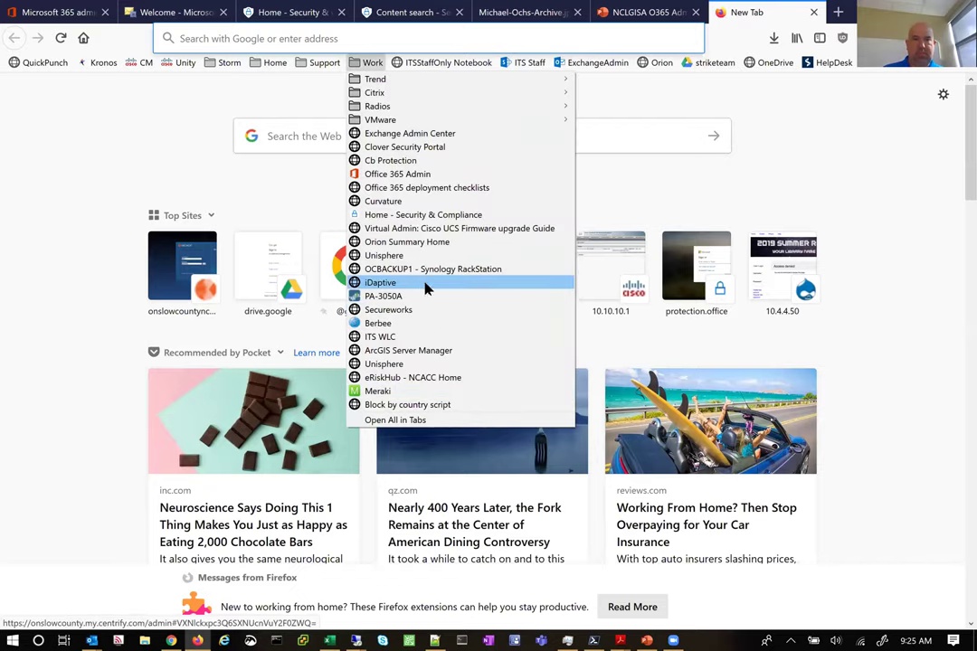
# Open the iDaptive bookmark and sign in with the user's e-mail address and password
pyautogui.click(425, 283)
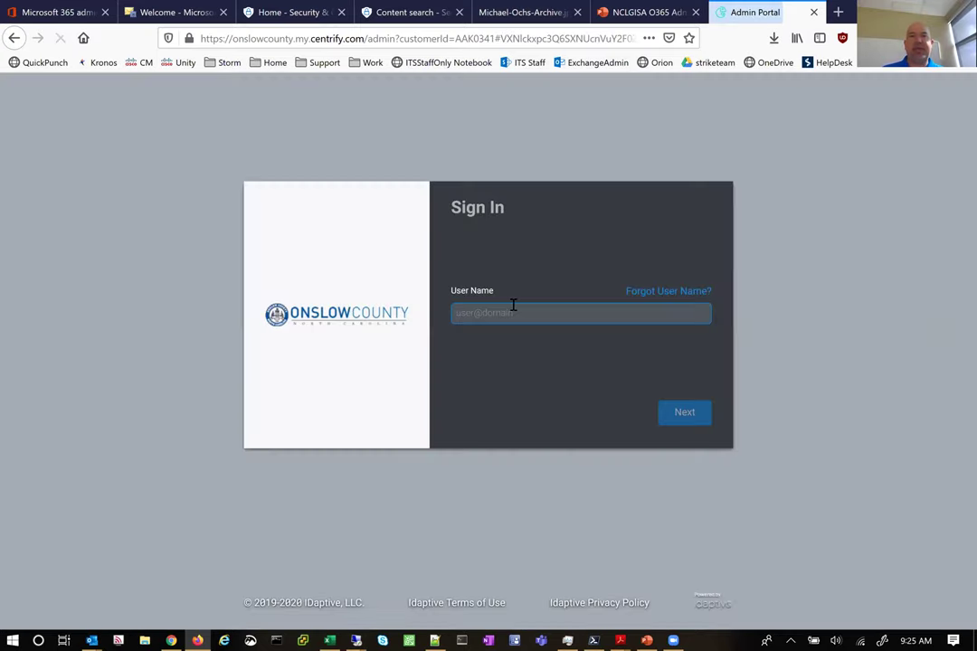
pyautogui.click(514, 308)
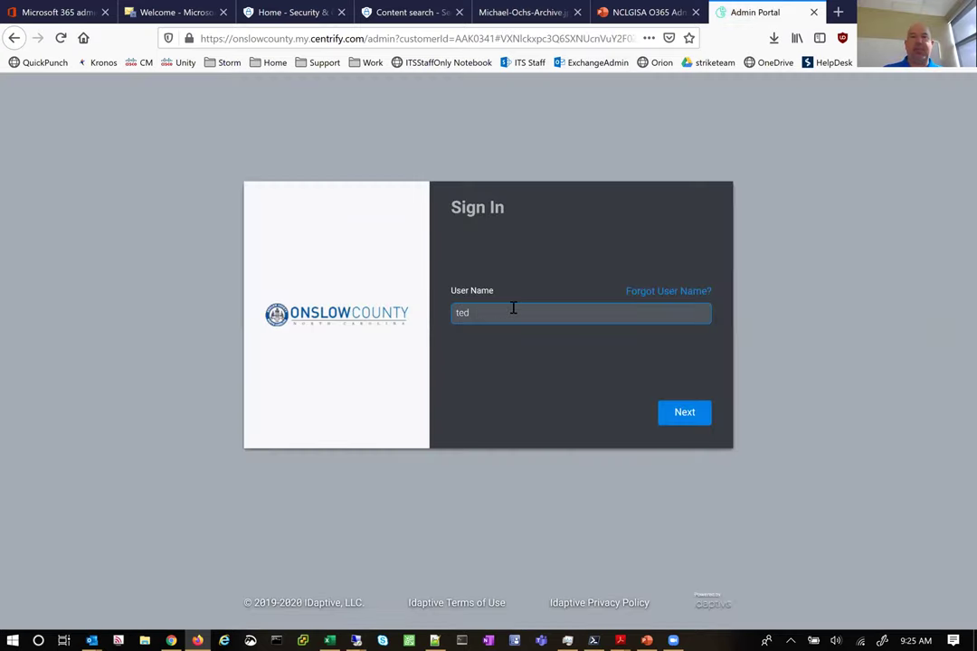
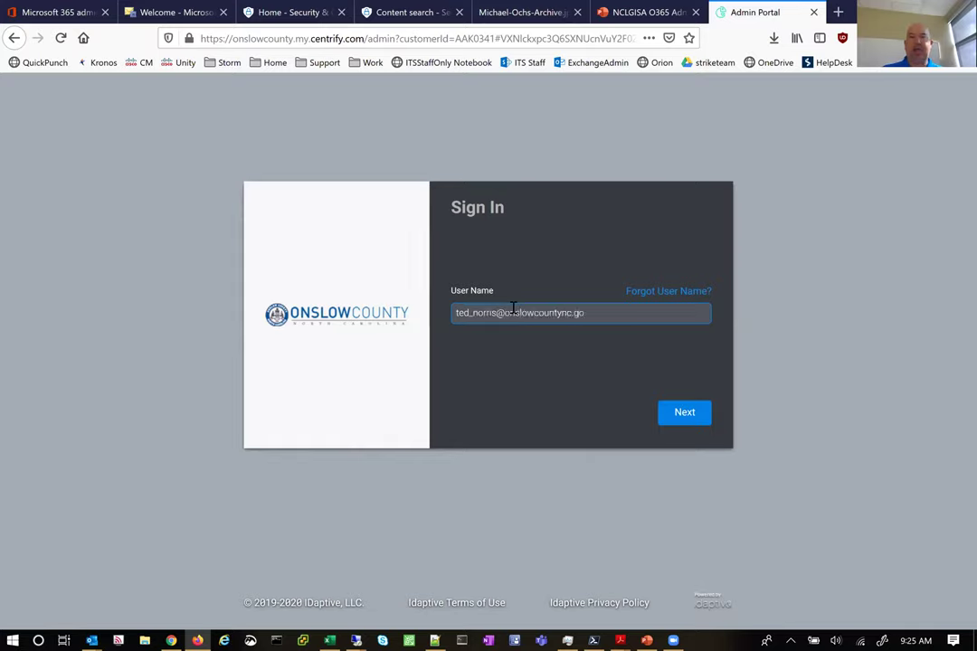
pyautogui.press('Return')
pyautogui.write('************')
pyautogui.press('Return')
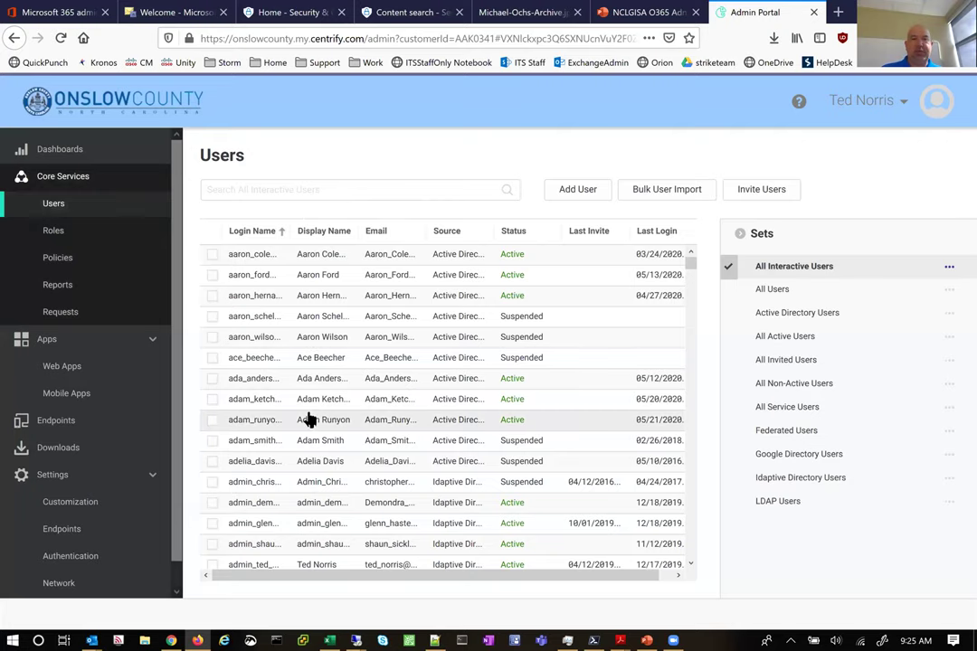
# Go to Apps > Web Apps and open the Office 365 app's Application Settings
pyautogui.scroll(-10, 308, 420)
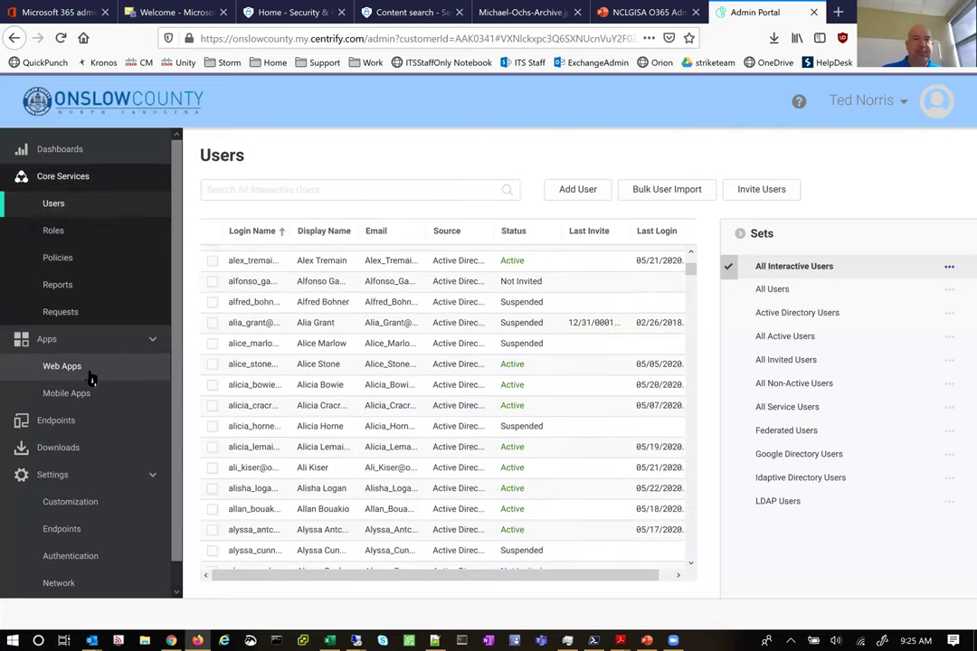
pyautogui.click(90, 374)
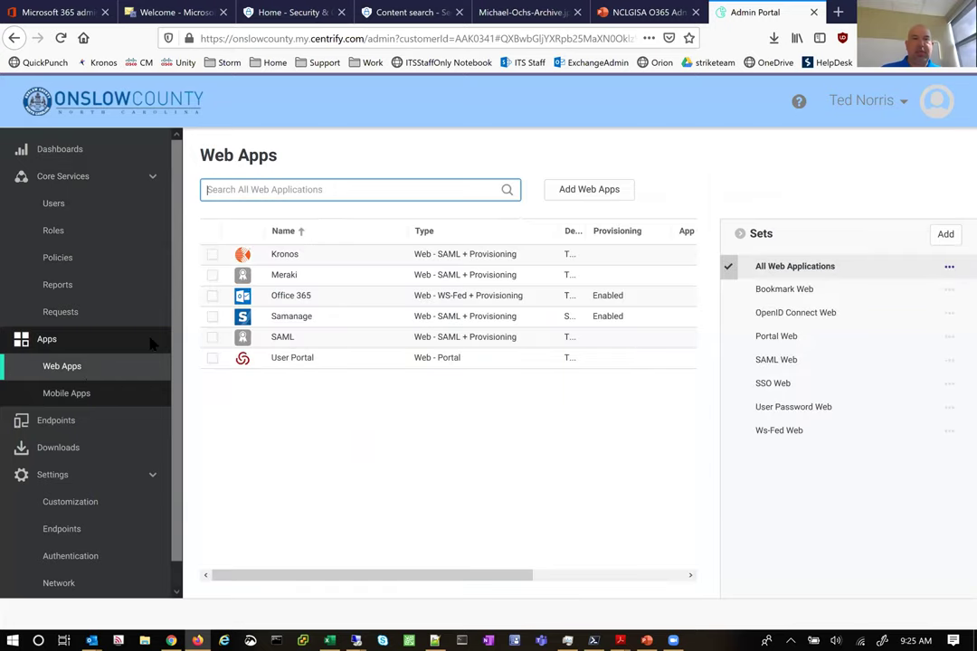
pyautogui.click(303, 299)
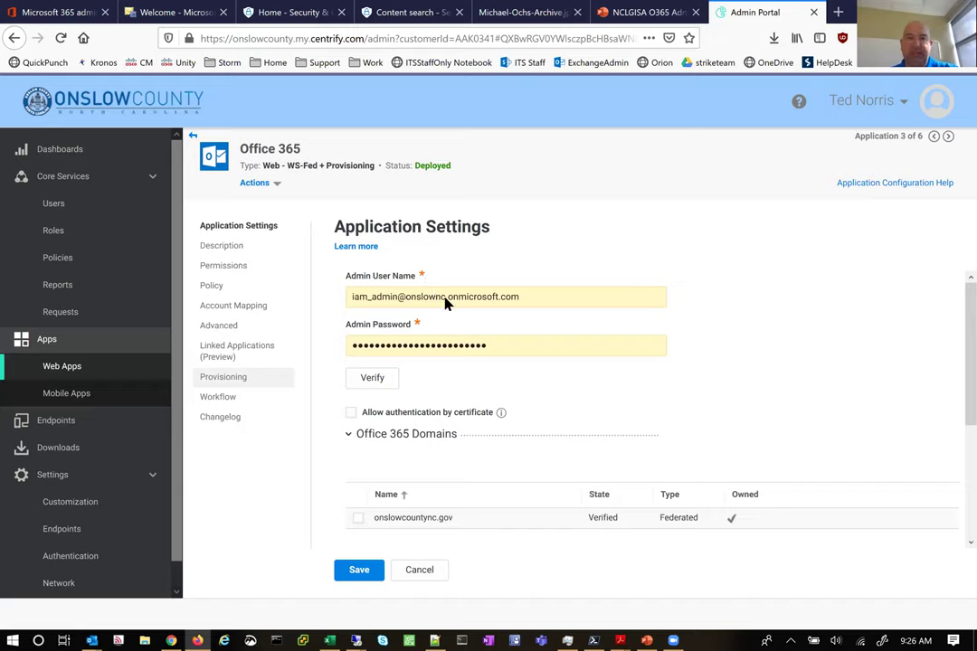
# Show Office 365 Provisioning, close the Azure AD Connect warning, and scroll down to Role Mappings
pyautogui.click(234, 387)
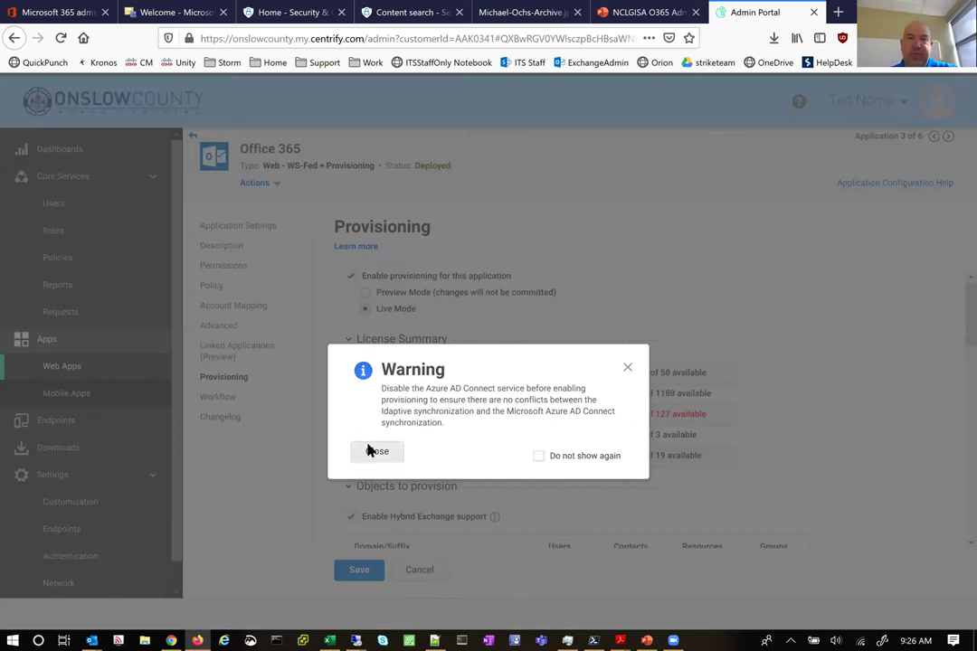
pyautogui.click(372, 450)
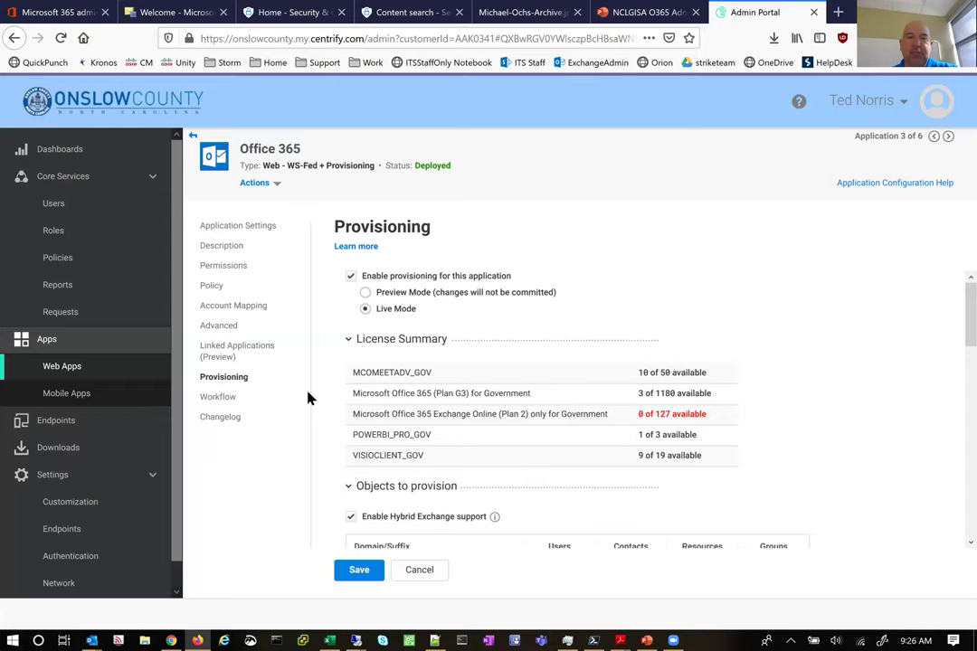
pyautogui.scroll(-1, 325, 362)
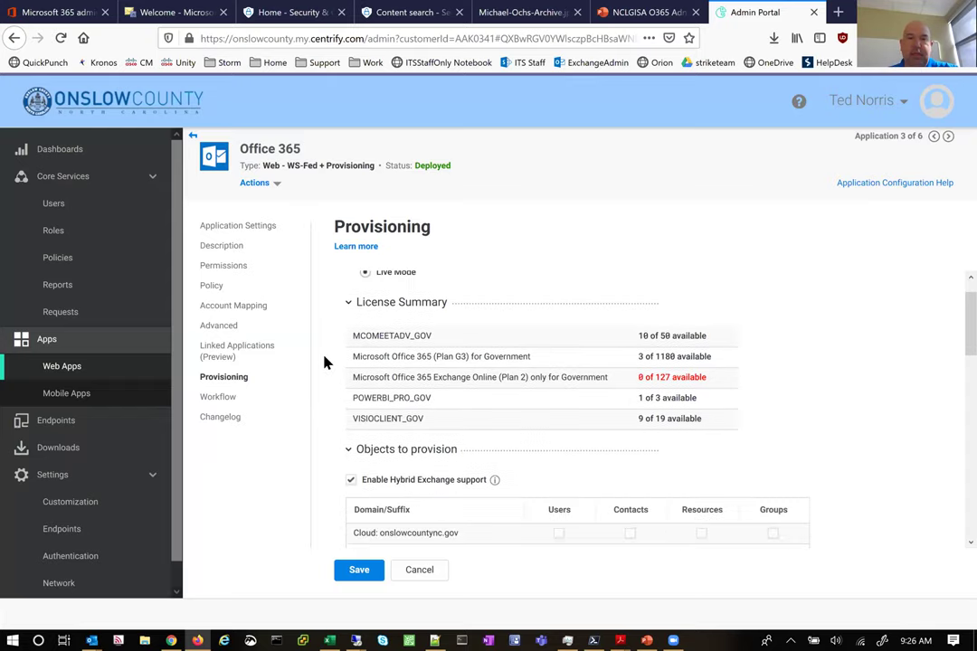
pyautogui.scroll(-5, 453, 395)
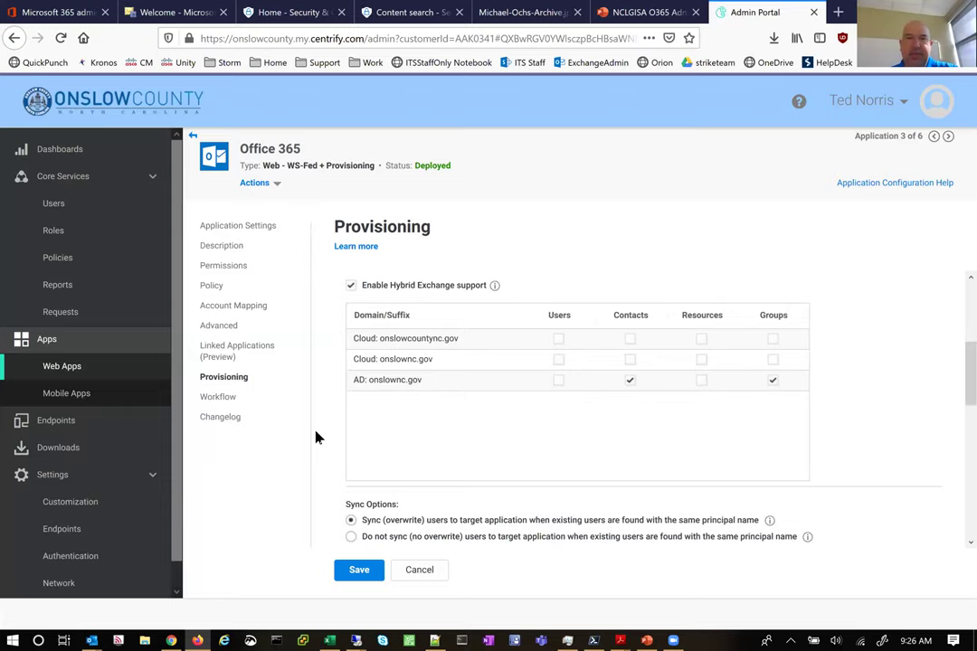
pyautogui.scroll(-4, 326, 447)
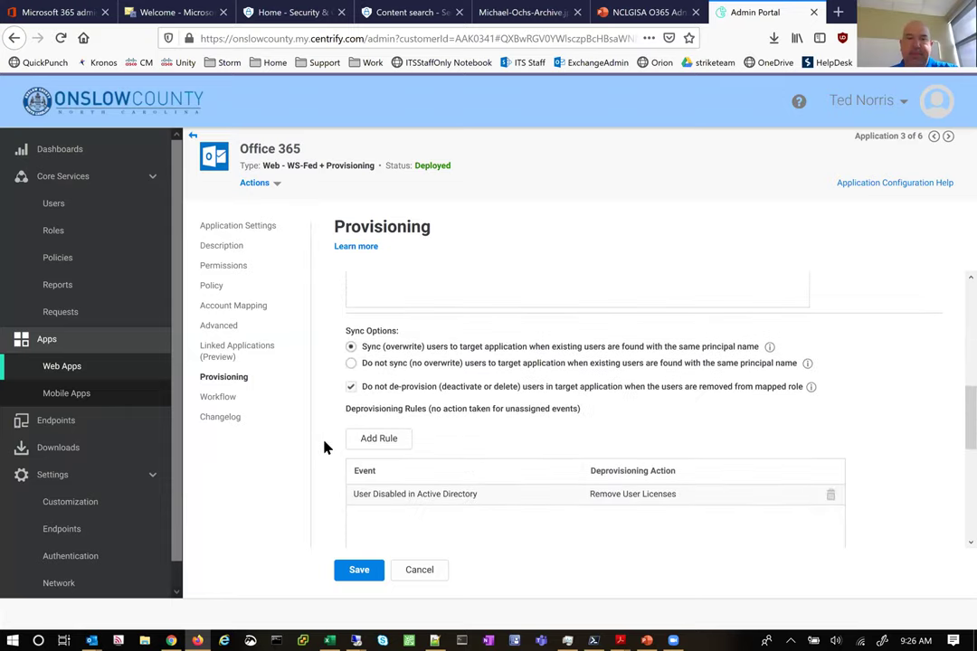
pyautogui.scroll(-3, 327, 446)
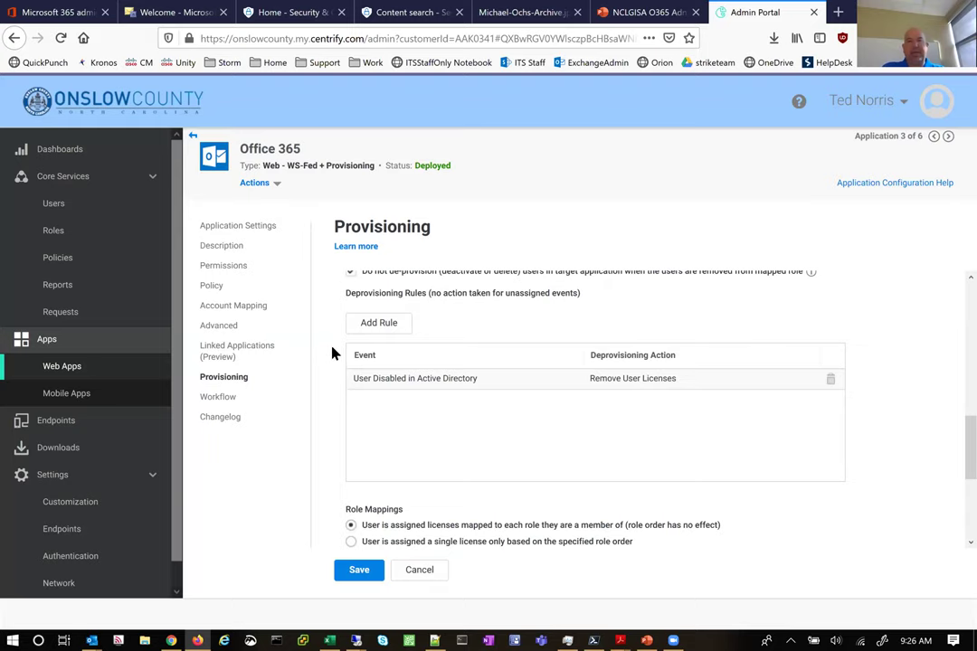
pyautogui.scroll(-2, 333, 353)
pyautogui.scroll(-1, 333, 353)
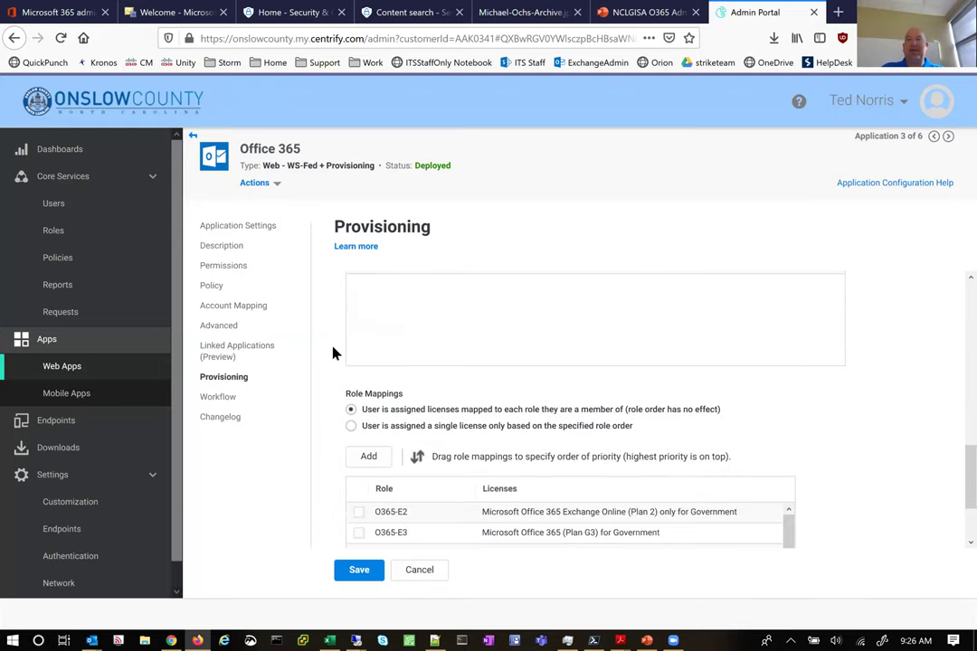
pyautogui.scroll(-2, 332, 353)
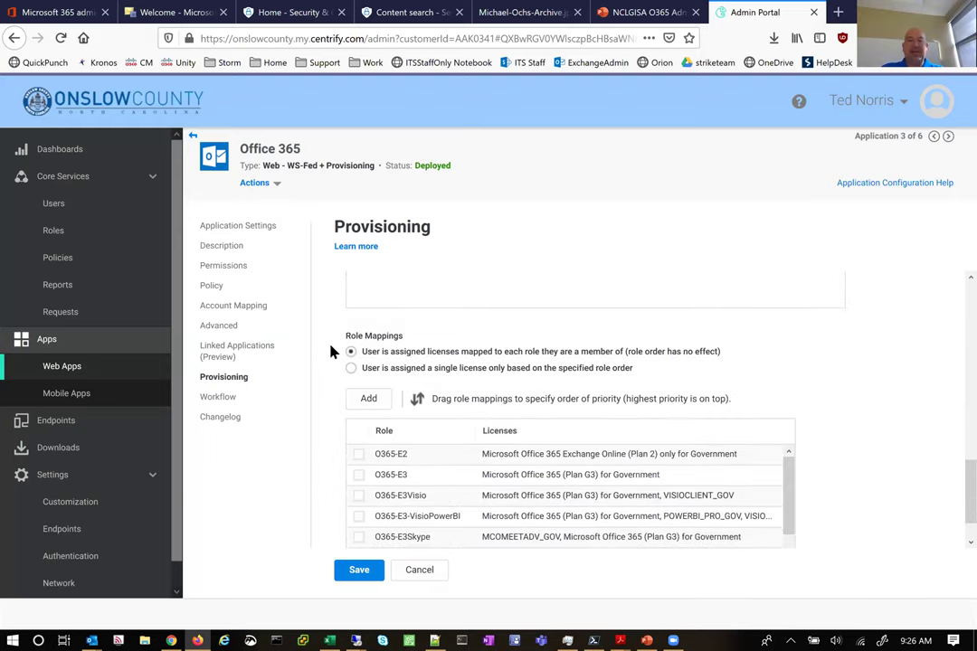
pyautogui.scroll(-1, 332, 353)
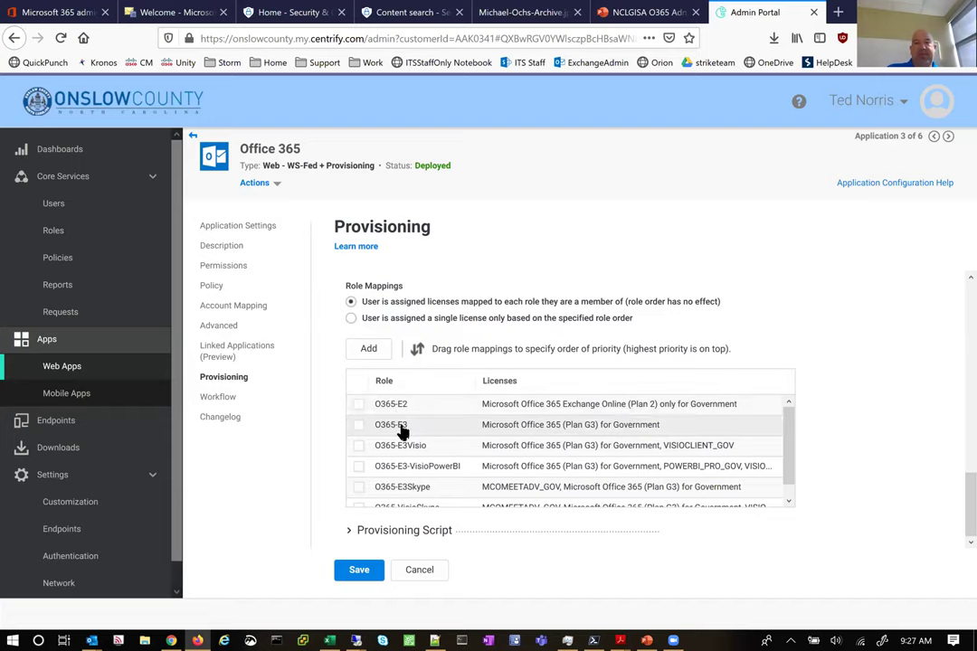
pyautogui.doubleClick(400, 432)
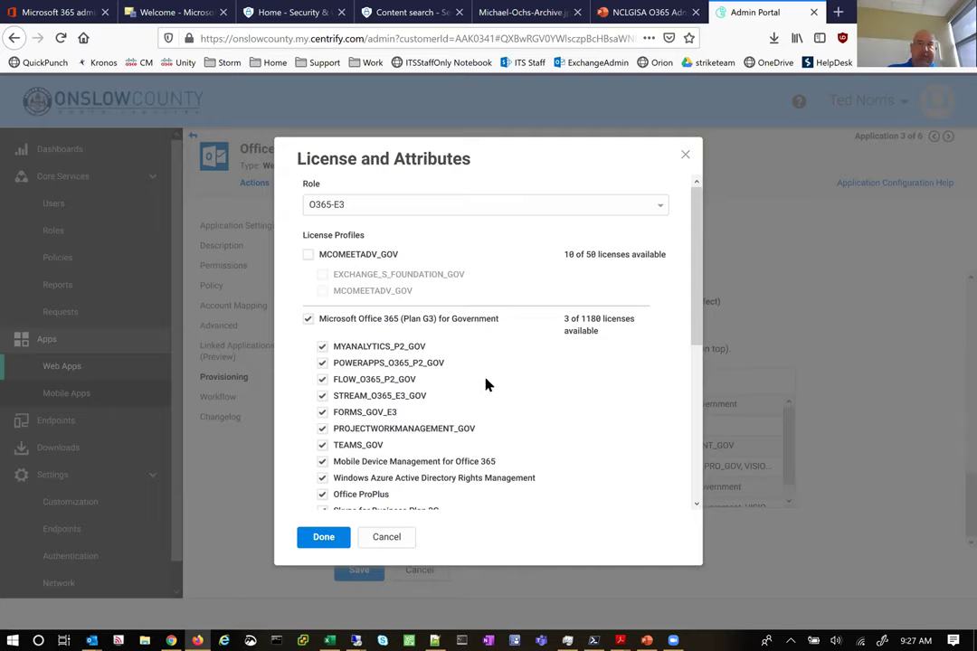
pyautogui.scroll(-5, 491, 391)
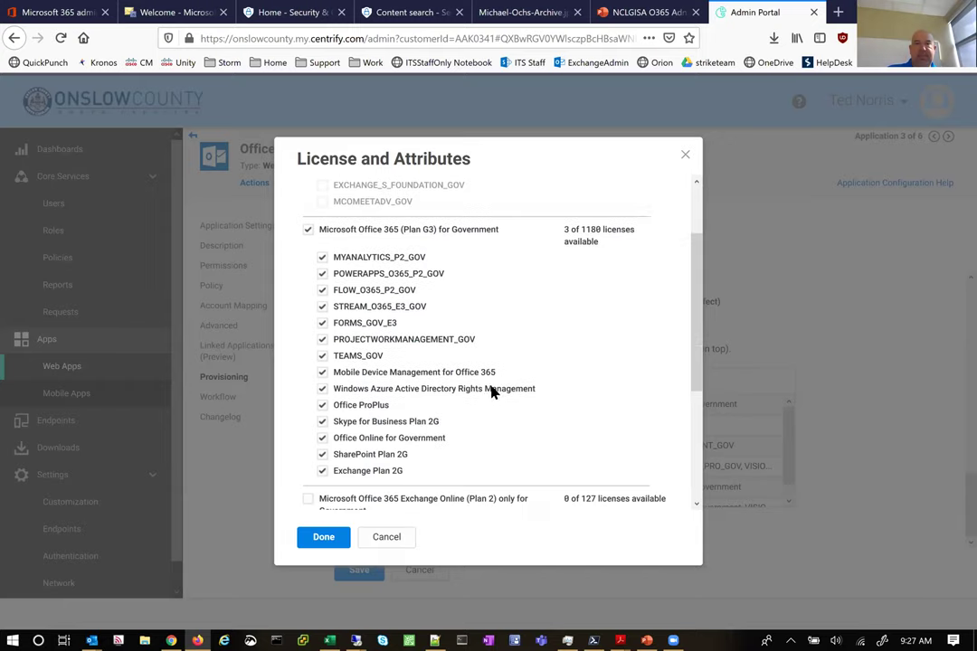
pyautogui.scroll(5, 482, 407)
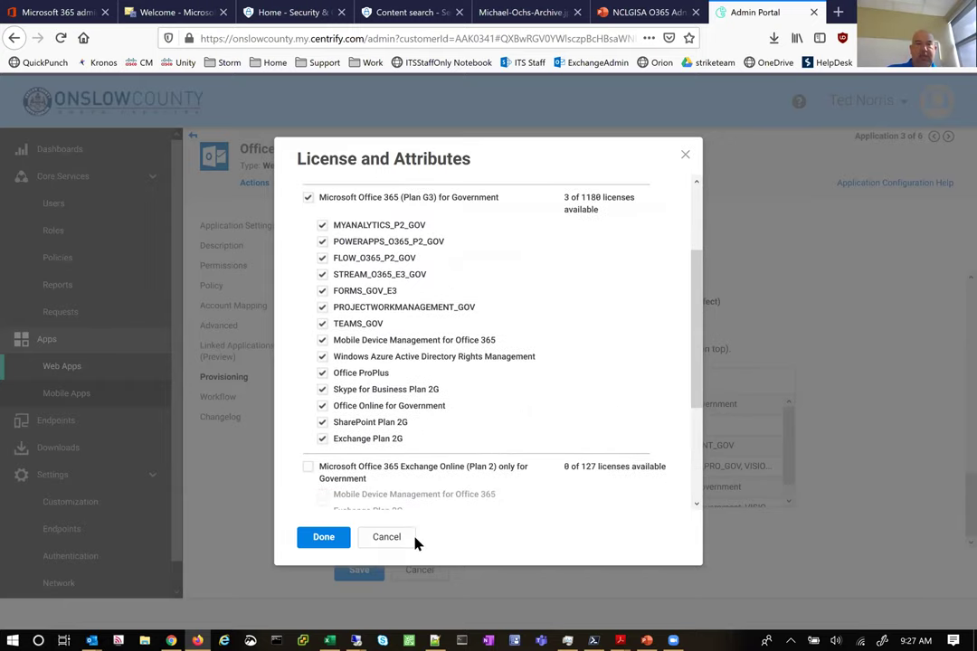
pyautogui.click(391, 543)
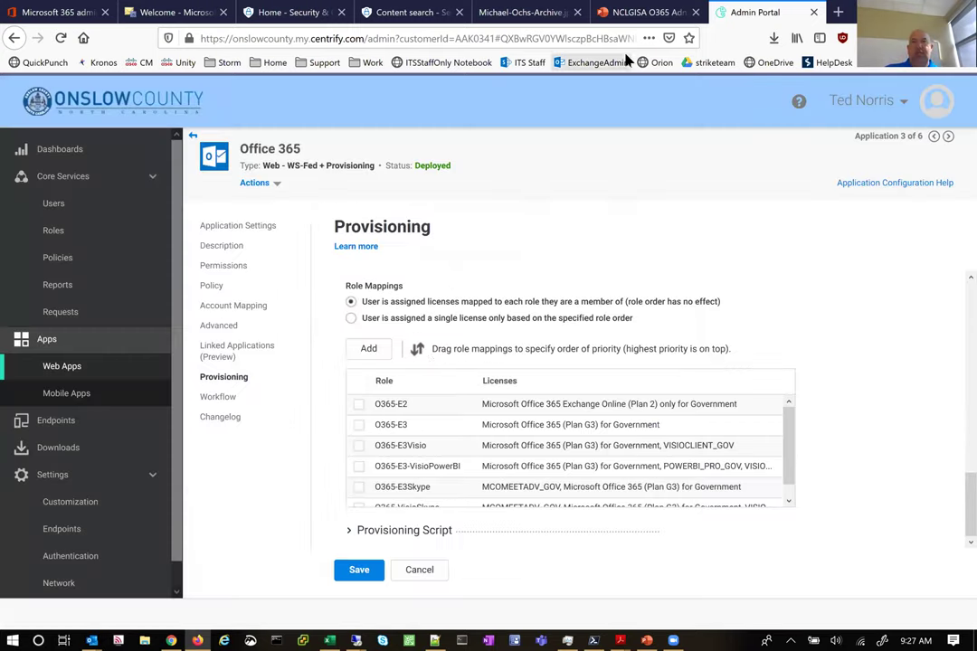
pyautogui.click(866, 38)
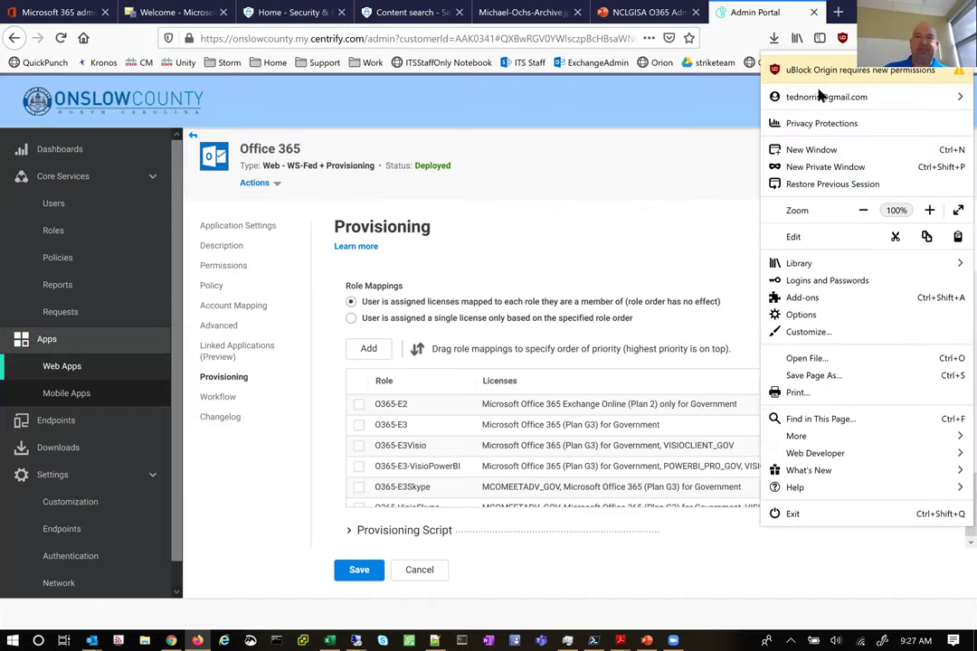
pyautogui.hotkey('ctrl', 'shift', 'p')
pyautogui.write('https')
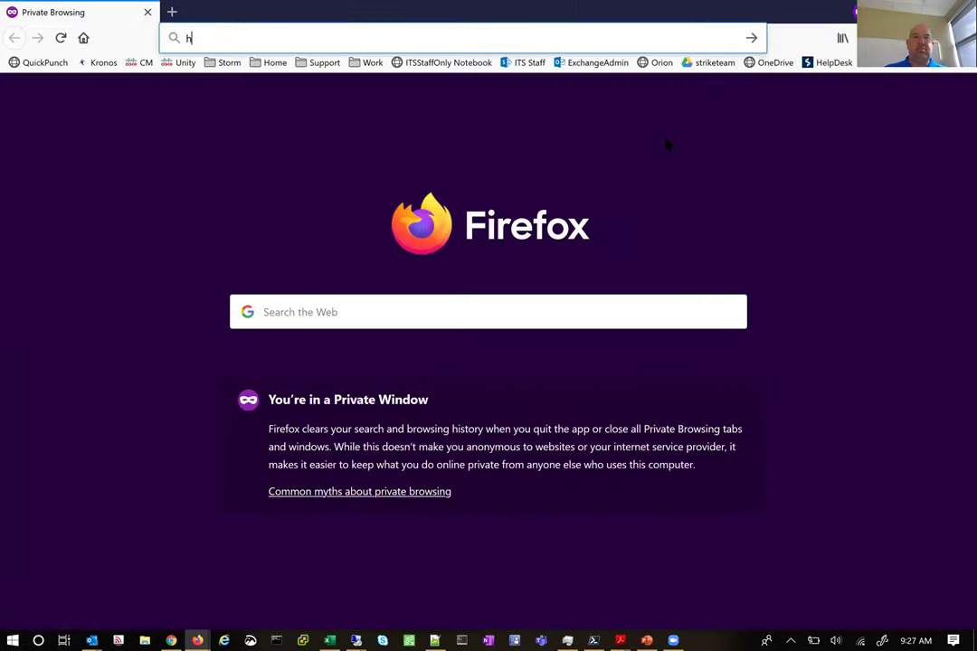
pyautogui.write('://portal.office.com')
pyautogui.press('Return')
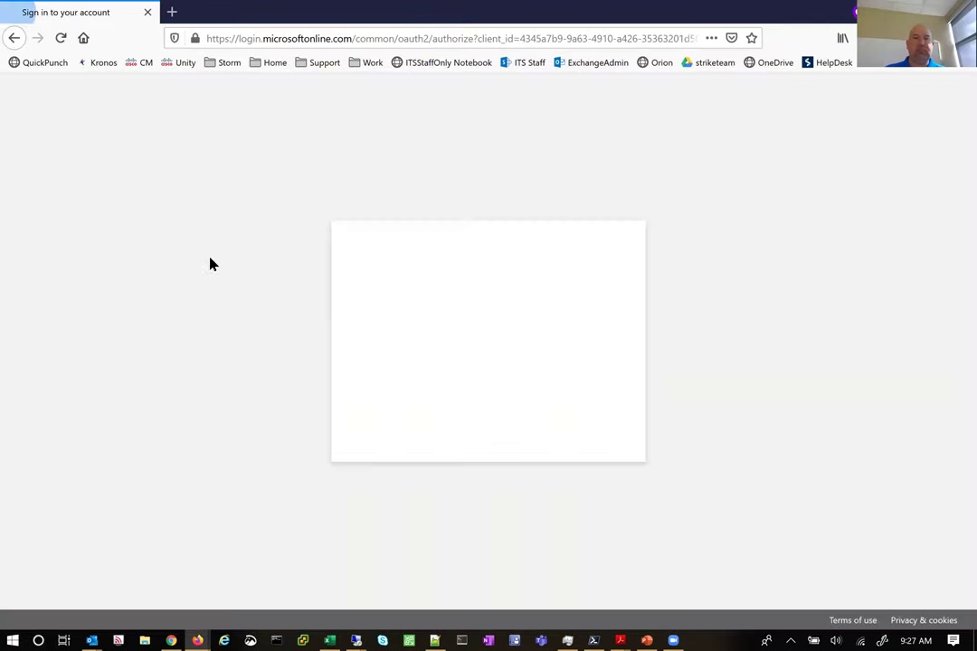
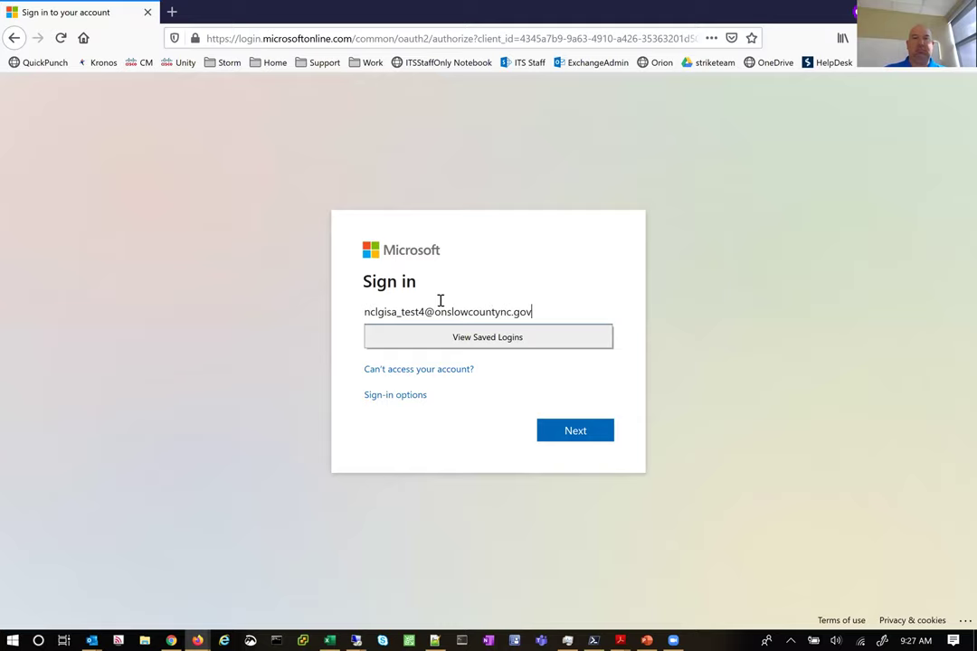
pyautogui.press('Return')
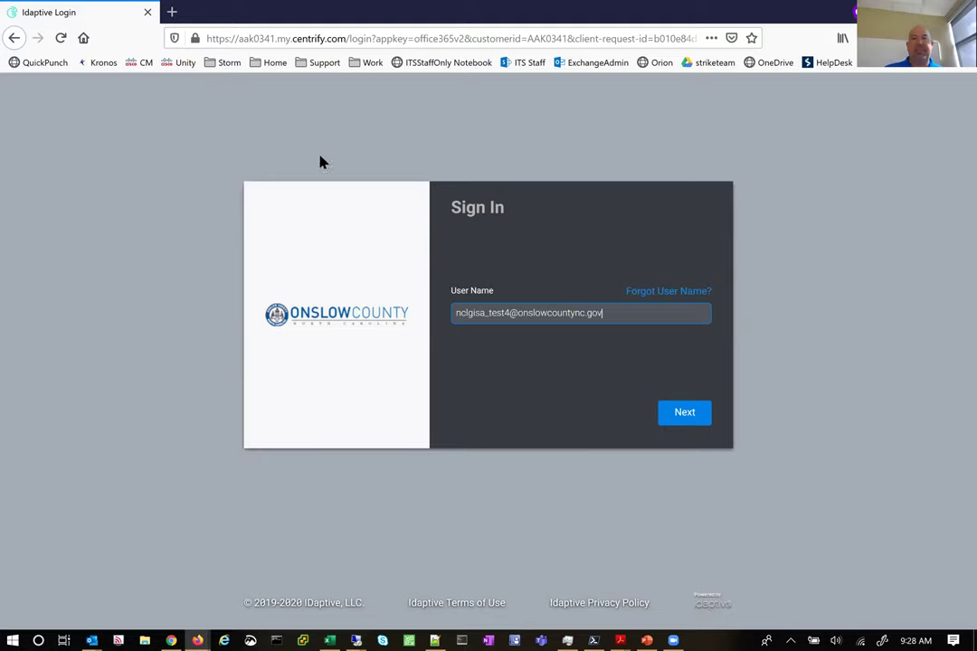
# Continue to the Idaptive password step and submit the test user's password, correcting a typo
pyautogui.moveTo(510, 313); pyautogui.dragTo(630, 314)
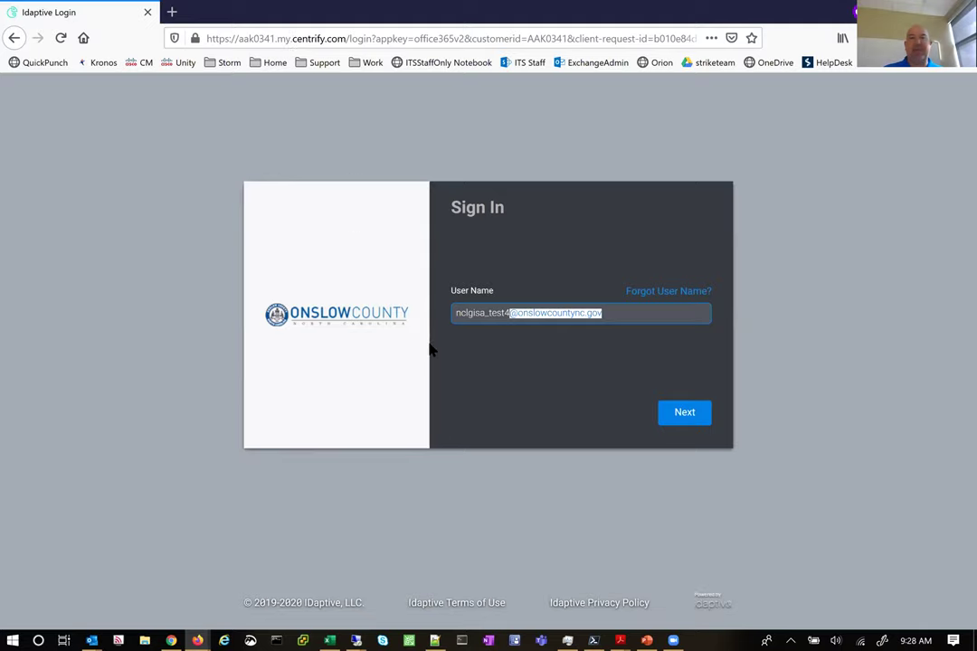
pyautogui.click(689, 415)
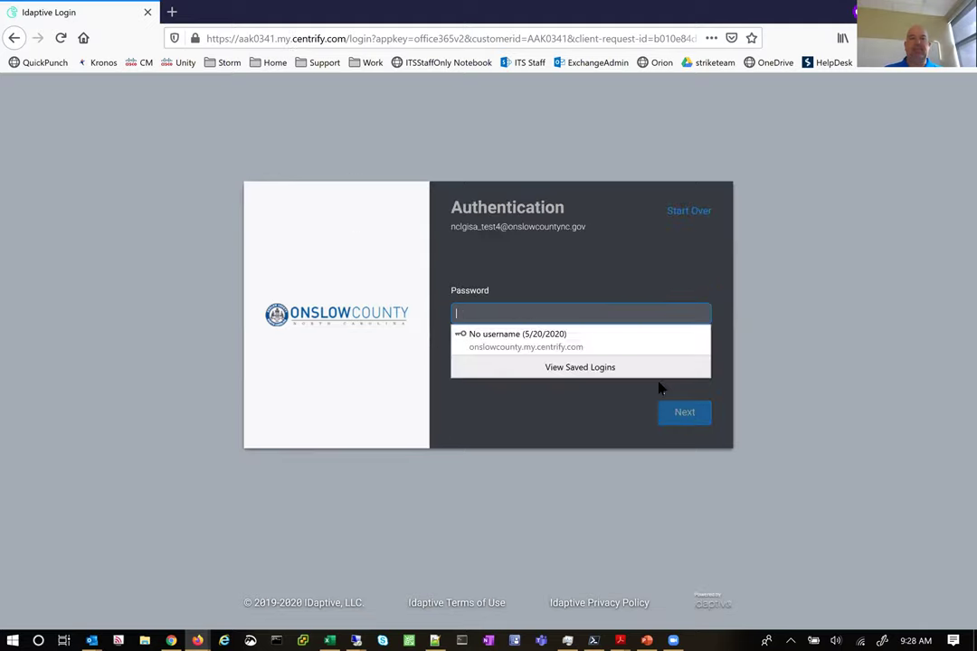
pyautogui.write('••••••••')
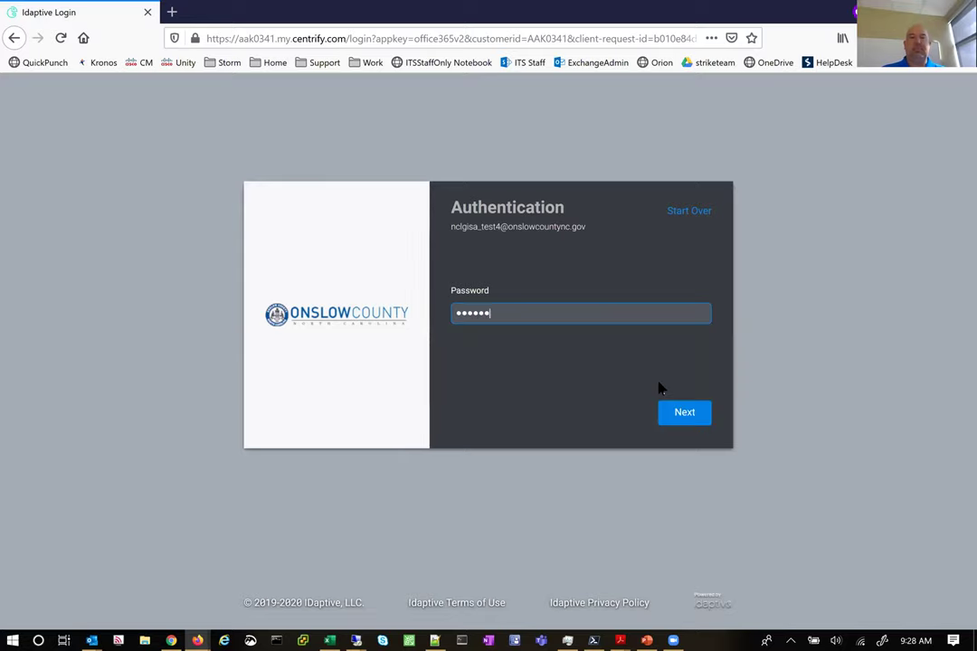
pyautogui.press('BackSpace')
pyautogui.press('BackSpace')
pyautogui.press('BackSpace')
pyautogui.press('BackSpace')
pyautogui.press('BackSpace')
pyautogui.press('BackSpace')
pyautogui.write('••••••')
pyautogui.write('***')
pyautogui.press('Return')
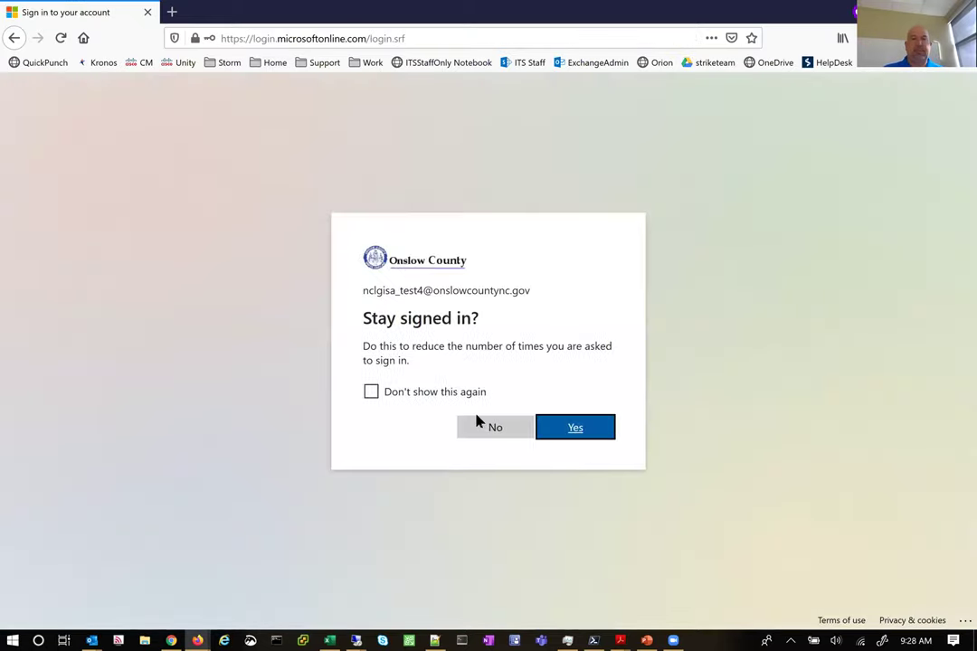
# Answer No to 'Stay signed in?' and close the Office 365 welcome tour
pyautogui.click(493, 430)
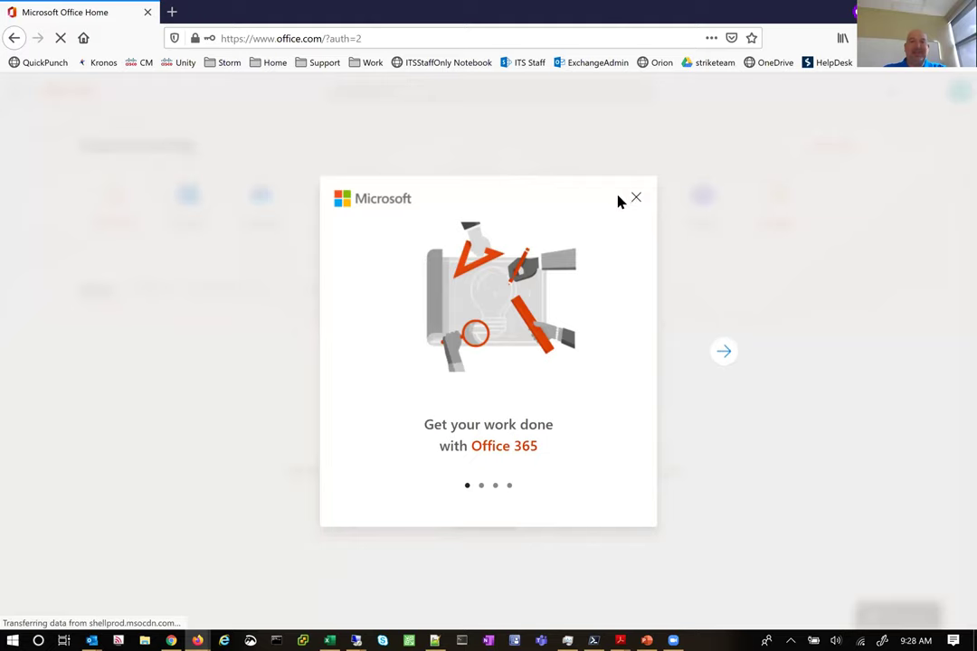
pyautogui.click(411, 620)
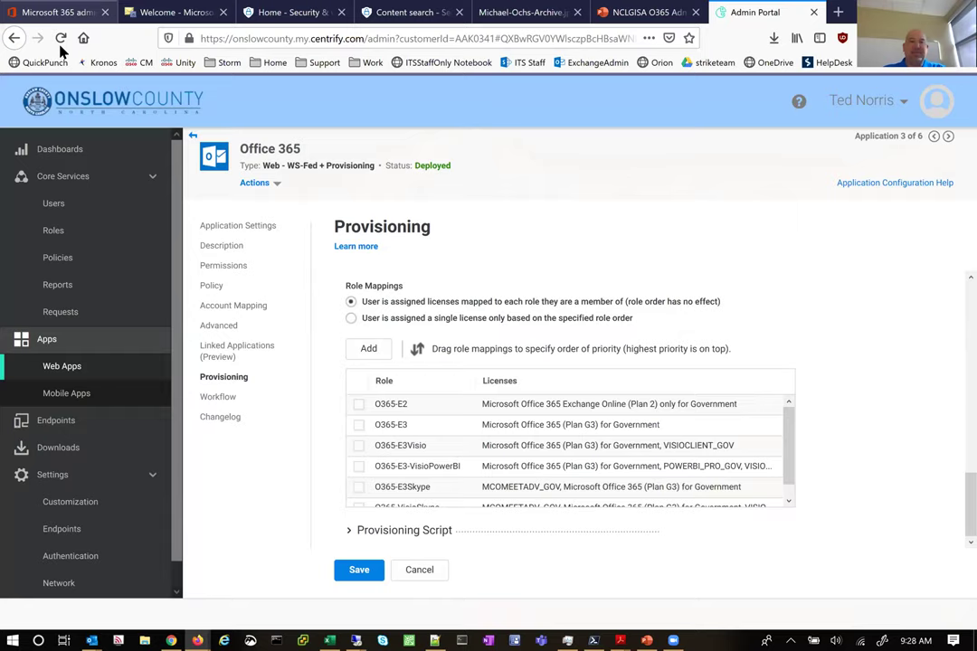
# Search the admin center for 'nclgisa' and open NCLGISA_Test4's details showing the Office 365 GCC G3 licence
pyautogui.click(55, 11)
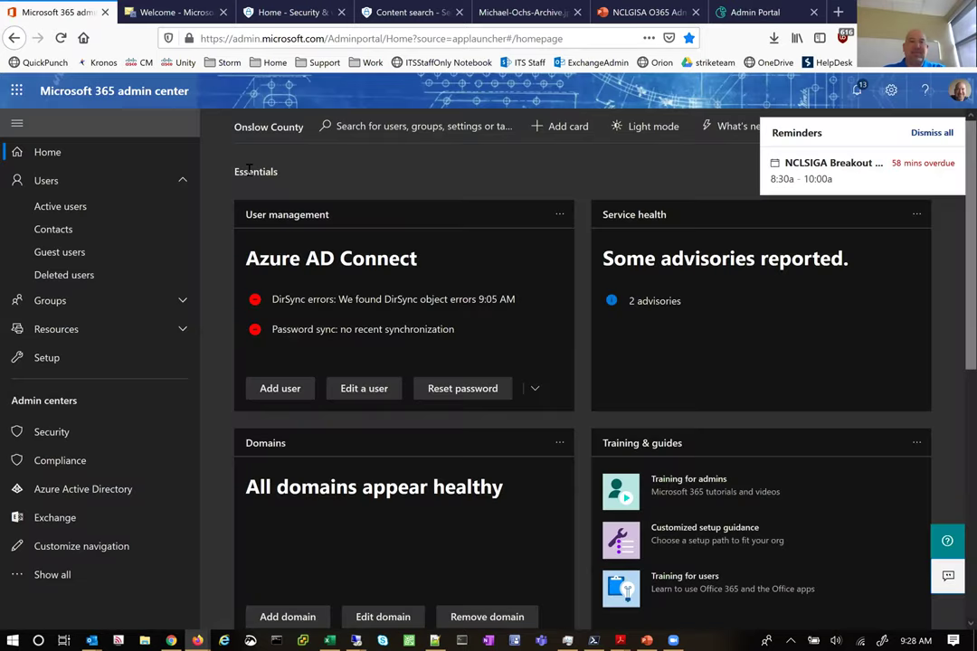
pyautogui.click(466, 125)
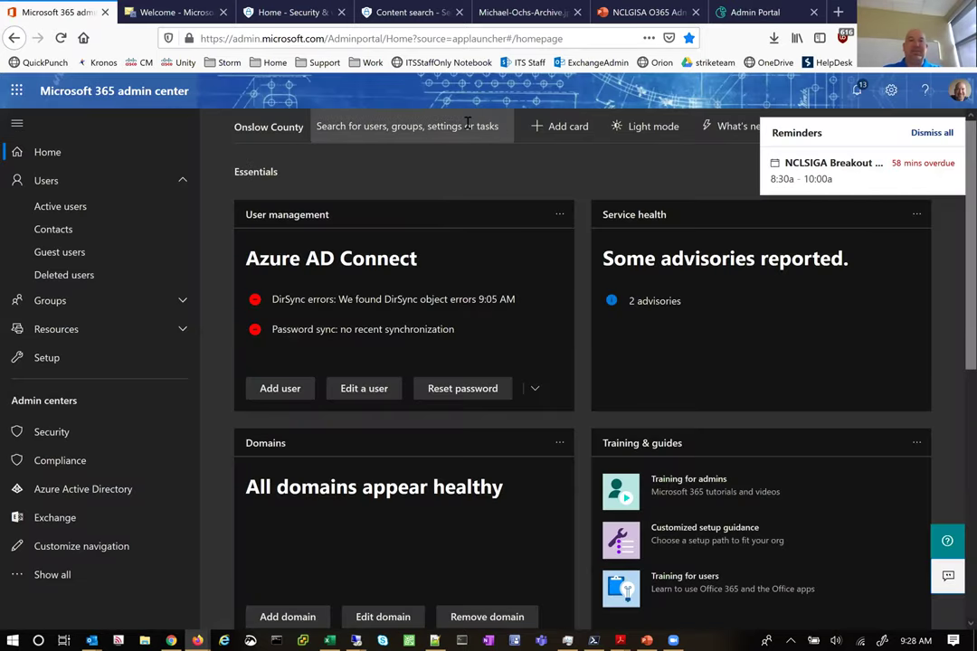
pyautogui.write('nclgisa')
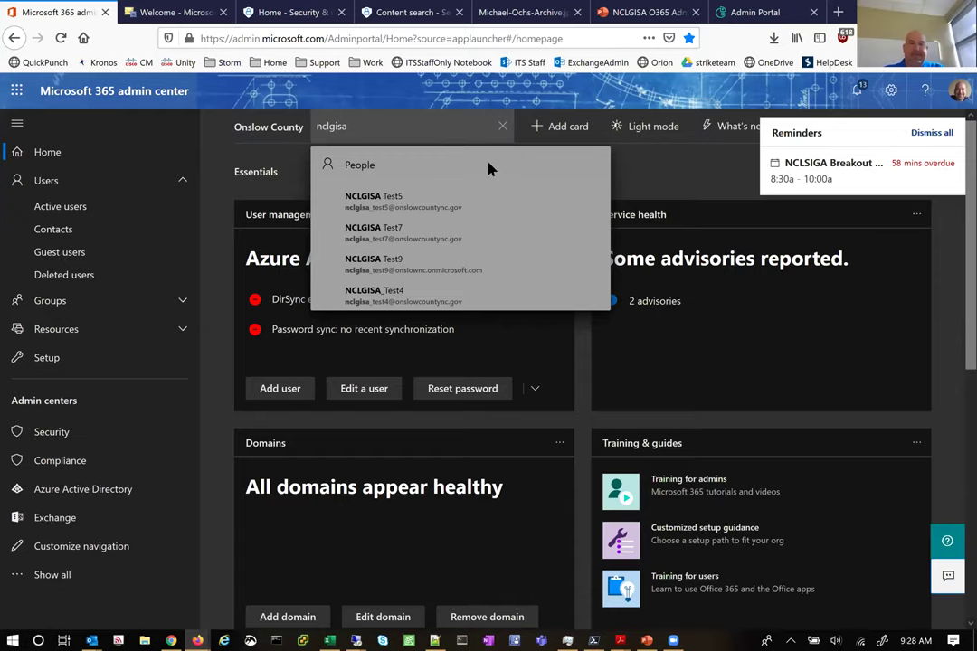
pyautogui.click(393, 298)
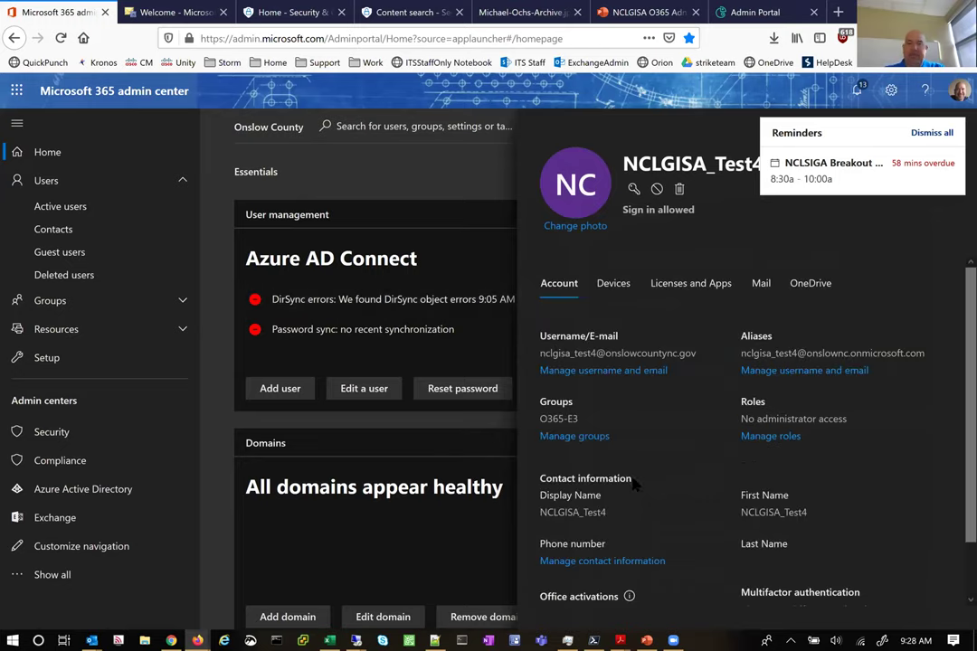
pyautogui.scroll(-1, 633, 485)
pyautogui.scroll(1, 669, 281)
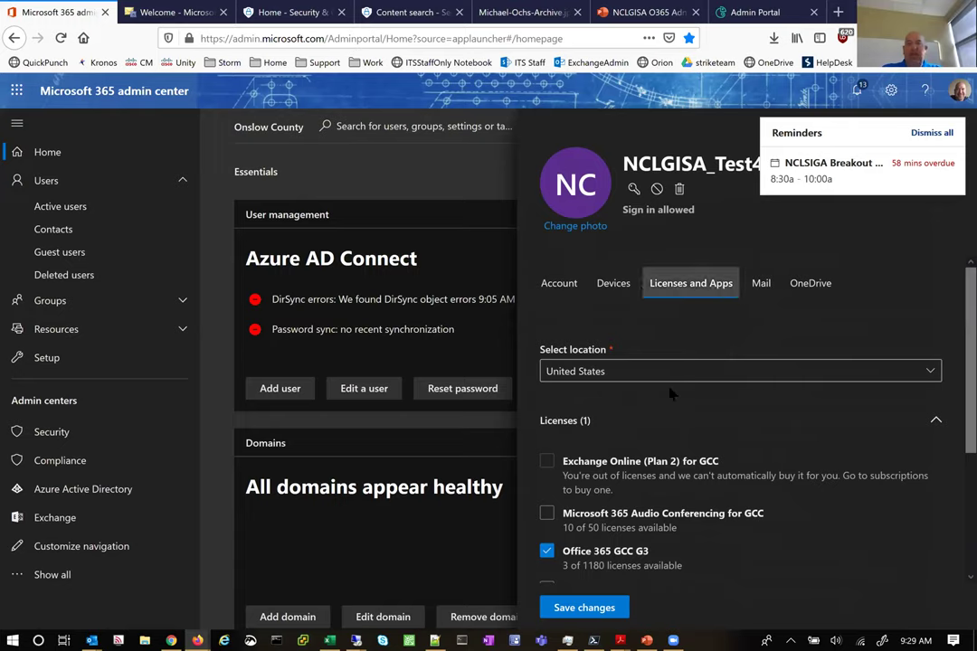
# Confirm the test user's mailbox appears in the global address list, then return to the Idaptive Admin Portal
pyautogui.click(760, 284)
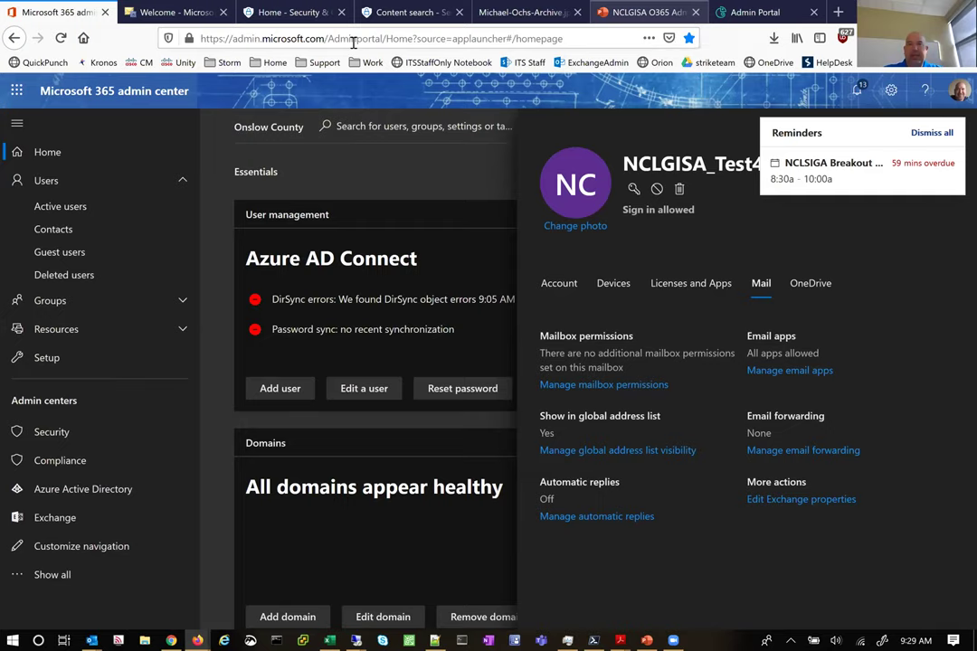
pyautogui.hotkey('ctrl', 'Tab')
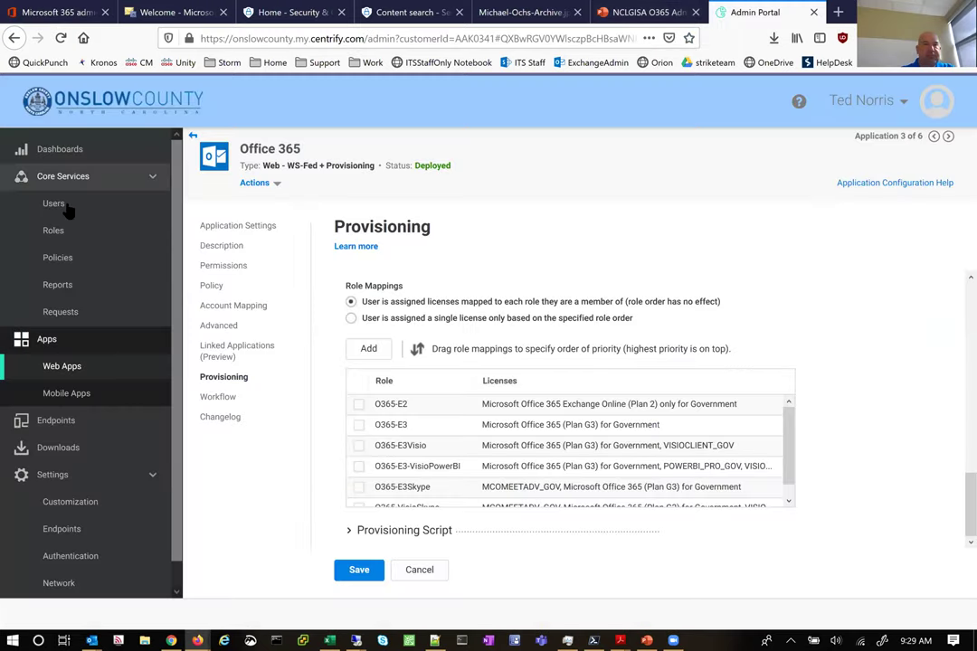
# Discard the provisioning changes, filter Users by 'nclgisa', widen Login Name, and open the Test4 account
pyautogui.click(56, 202)
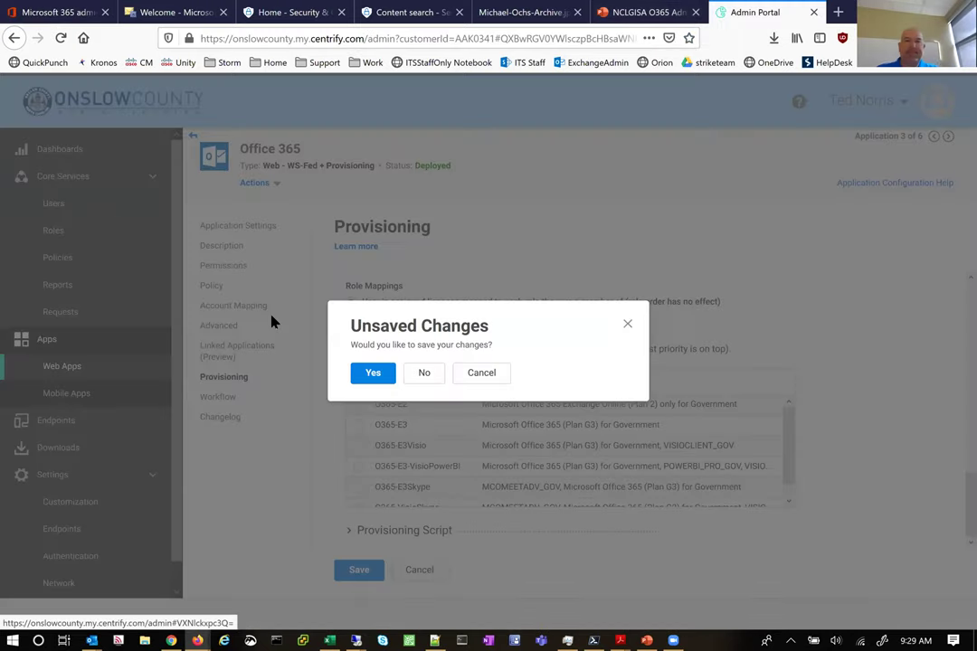
pyautogui.click(423, 376)
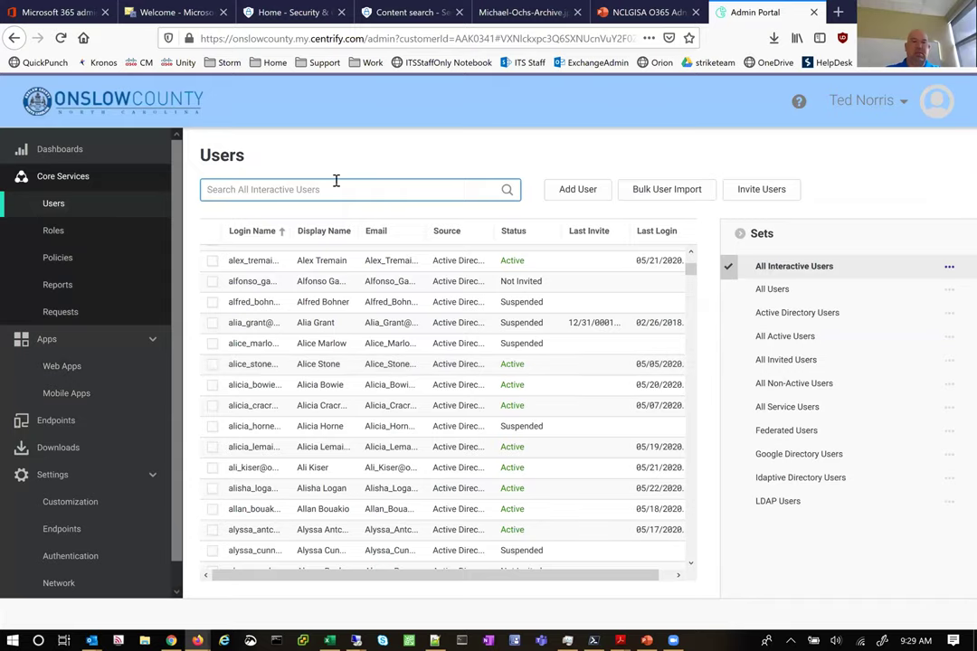
pyautogui.write('nclgisa')
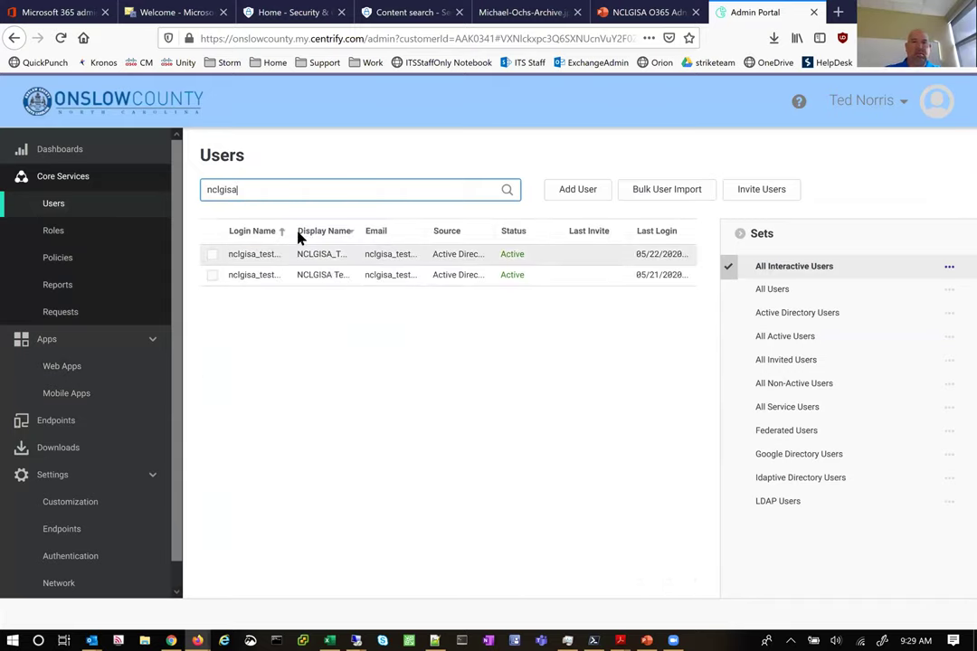
pyautogui.moveTo(288, 232); pyautogui.dragTo(339, 235)
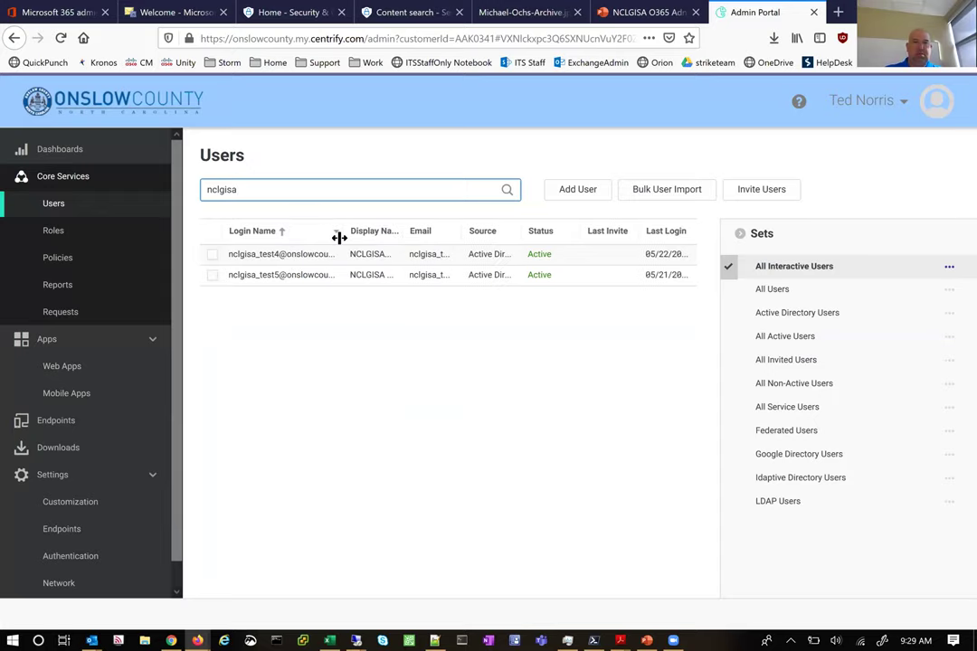
pyautogui.click(300, 262)
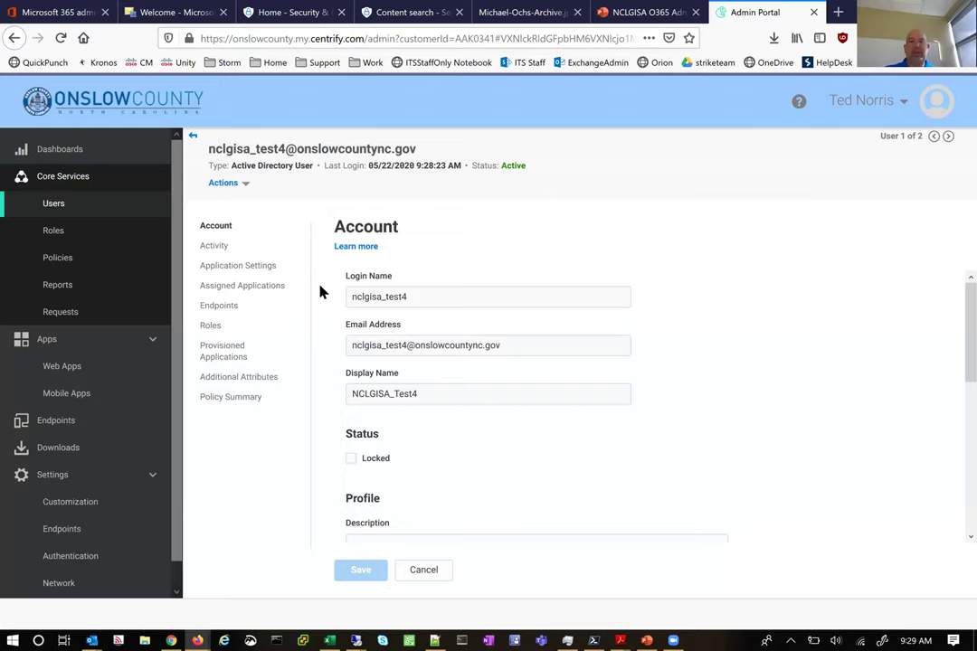
# Show the Test4 activity log, highlighting the Office 365 launch entry, its details and source IP address
pyautogui.click(217, 247)
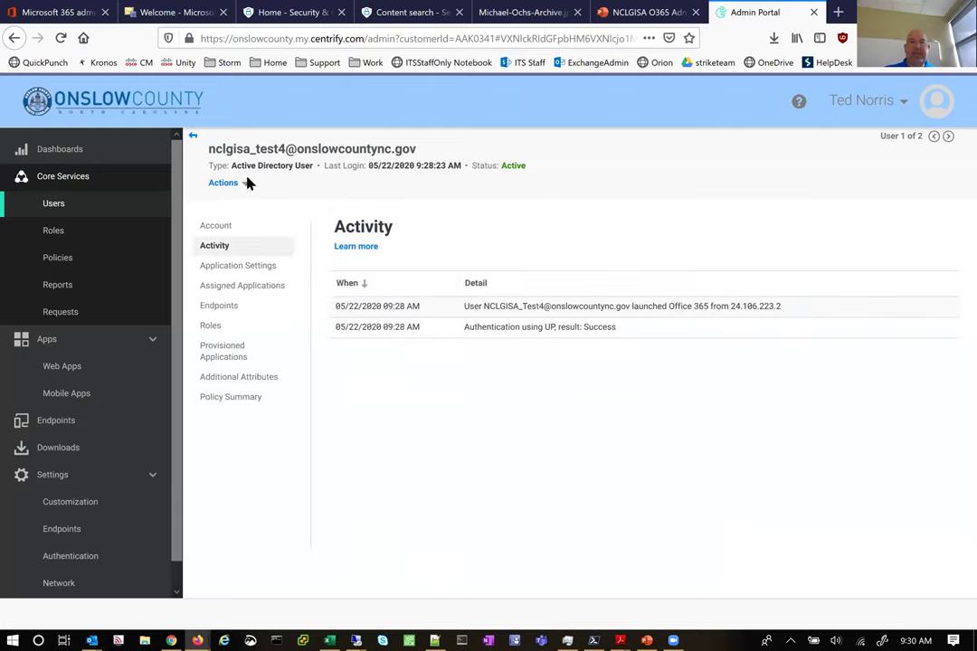
pyautogui.moveTo(467, 306)
pyautogui.mouseDown()
pyautogui.moveTo(619, 317)
pyautogui.moveTo(785, 312)
pyautogui.moveTo(694, 302)
pyautogui.moveTo(485, 309)
pyautogui.moveTo(479, 320)
pyautogui.mouseUp()
pyautogui.click(484, 325)
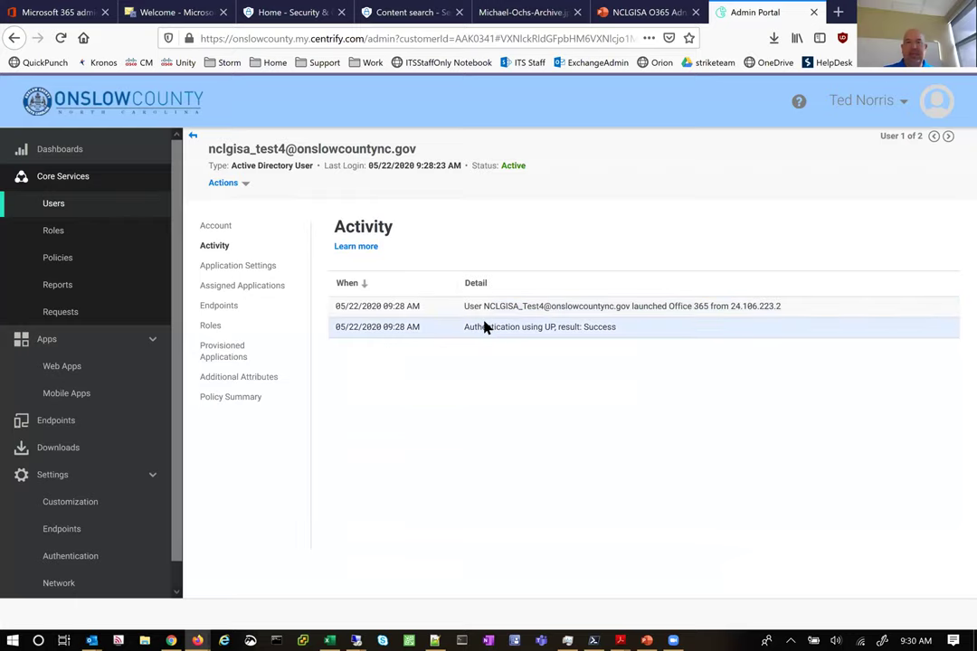
pyautogui.moveTo(462, 317)
pyautogui.mouseDown()
pyautogui.moveTo(625, 320)
pyautogui.moveTo(773, 301)
pyautogui.moveTo(781, 313)
pyautogui.moveTo(514, 323)
pyautogui.moveTo(467, 312)
pyautogui.mouseUp()
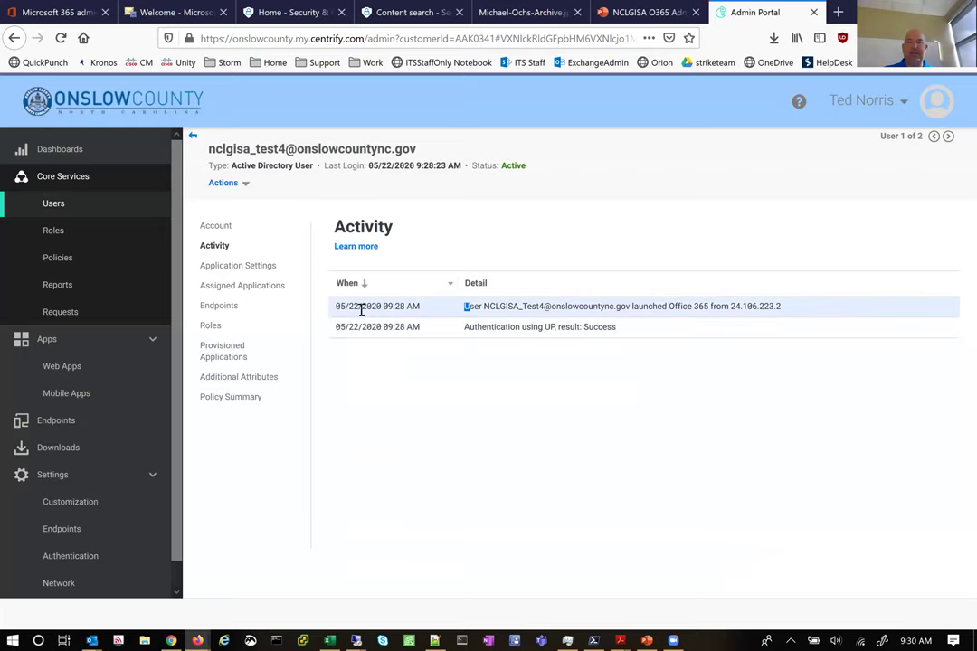
pyautogui.click(561, 329)
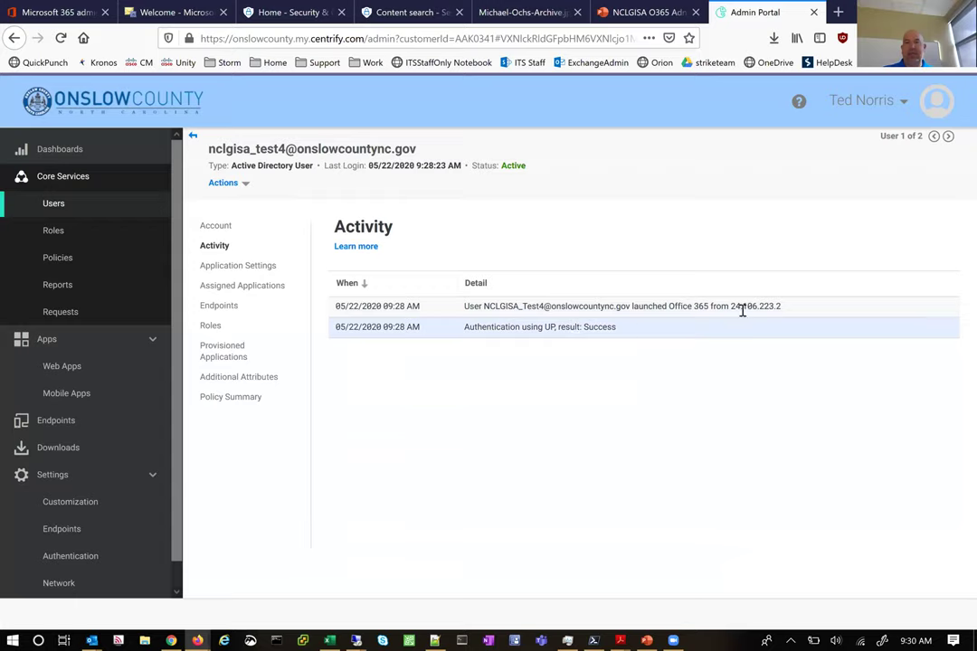
pyautogui.moveTo(732, 308); pyautogui.dragTo(589, 308)
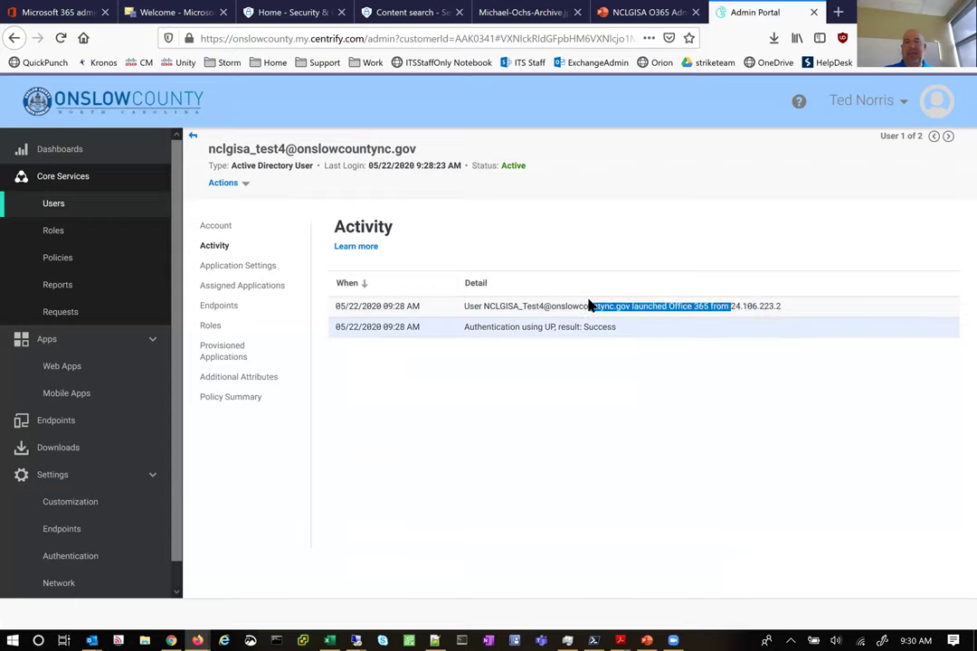
pyautogui.click(607, 324)
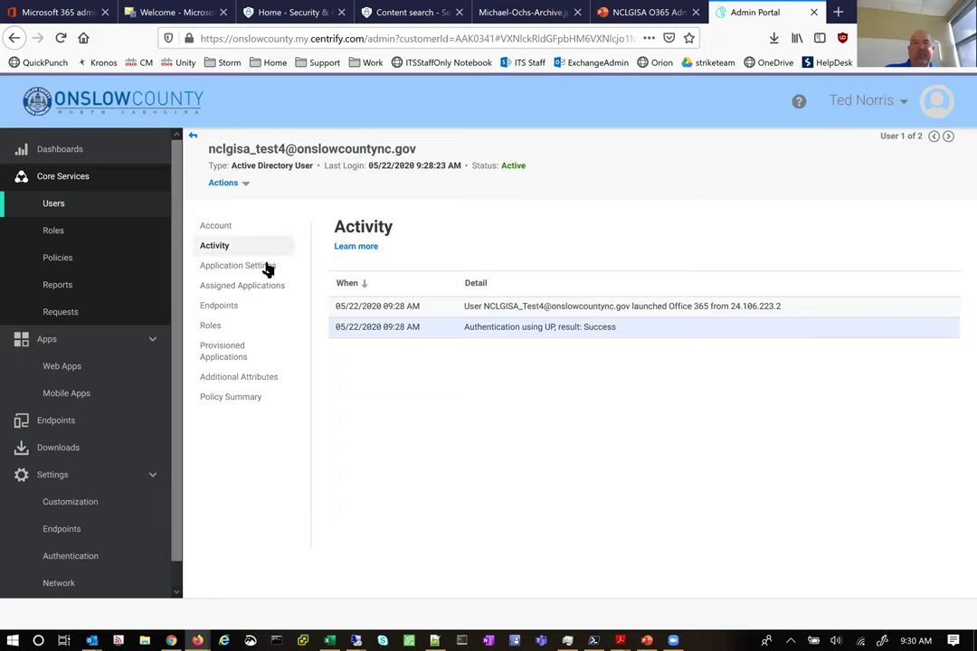
# Review Test4's assigned applications, then its Policy Summary showing device enrollment and self-service password reset
pyautogui.click(244, 287)
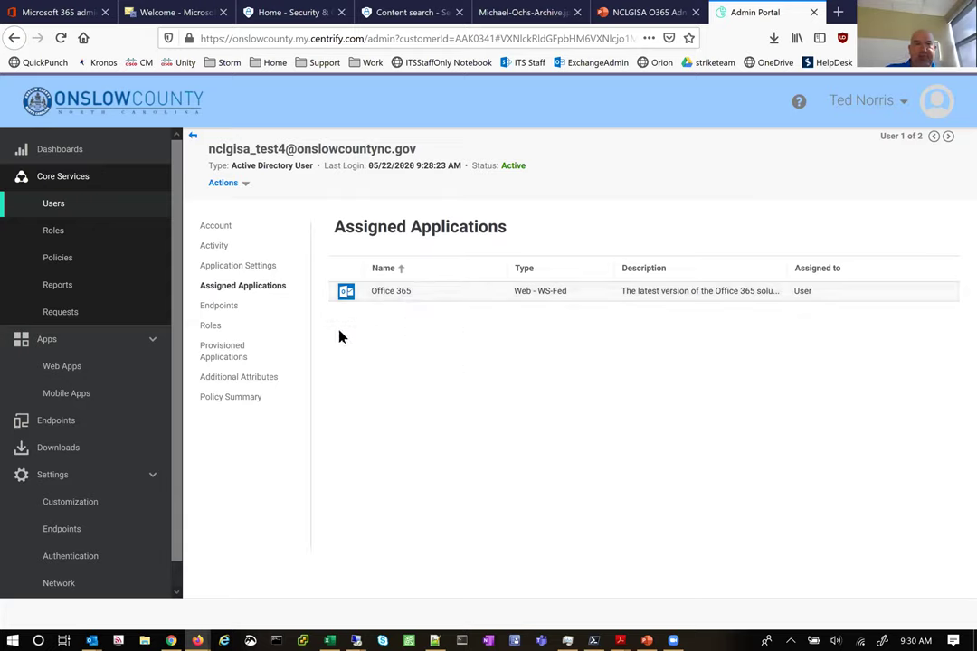
pyautogui.click(246, 400)
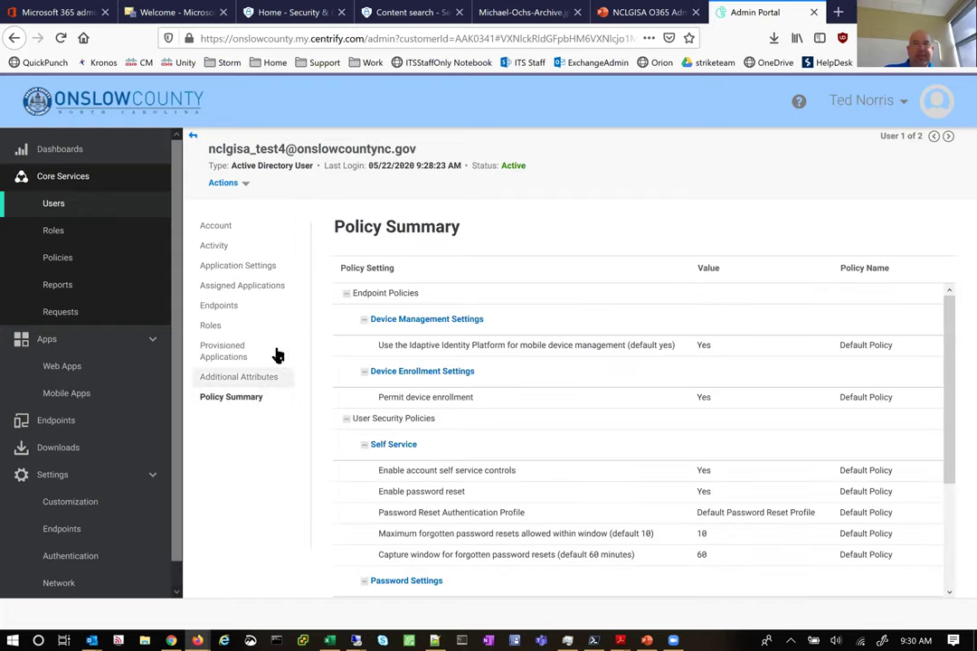
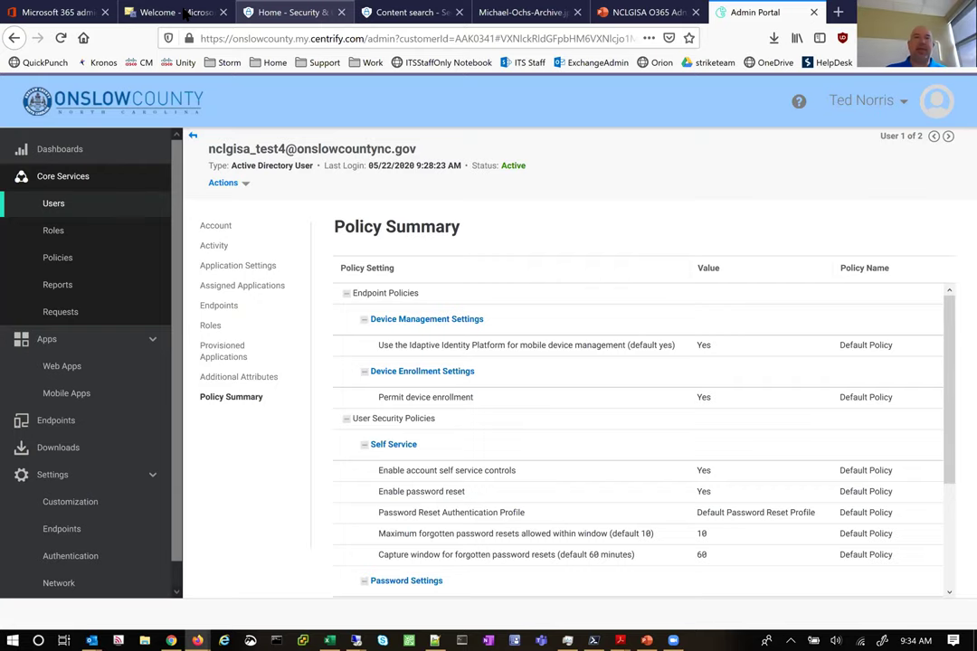
# Switch from the Centrify Admin Portal to the Security & Compliance home page tab
pyautogui.click(288, 12)
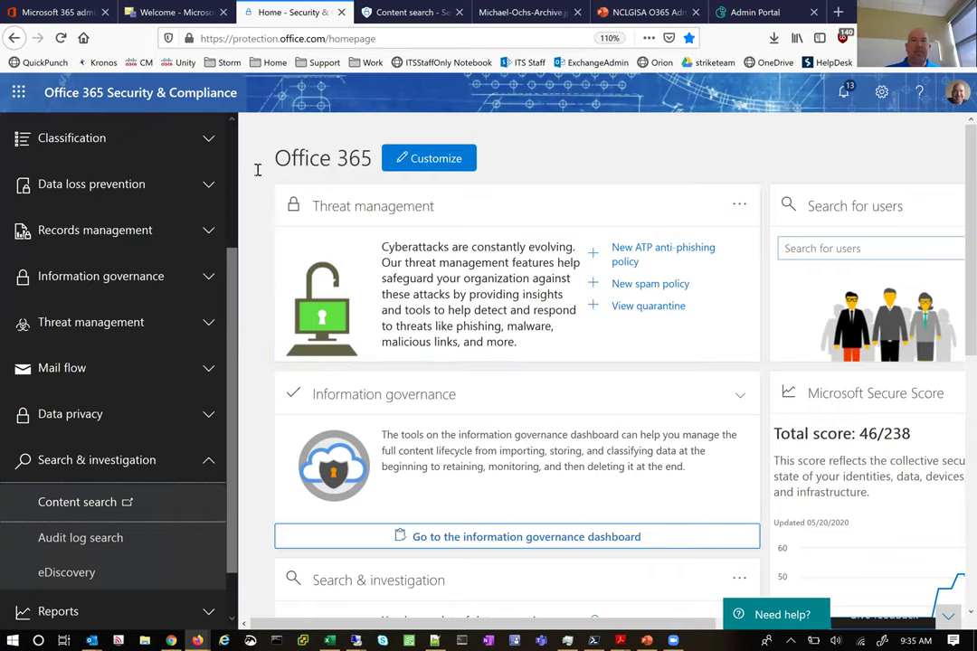
# Bring up the Content search page and place the cursor in its empty Keywords box
pyautogui.hotkey('ctrl', 'Tab')
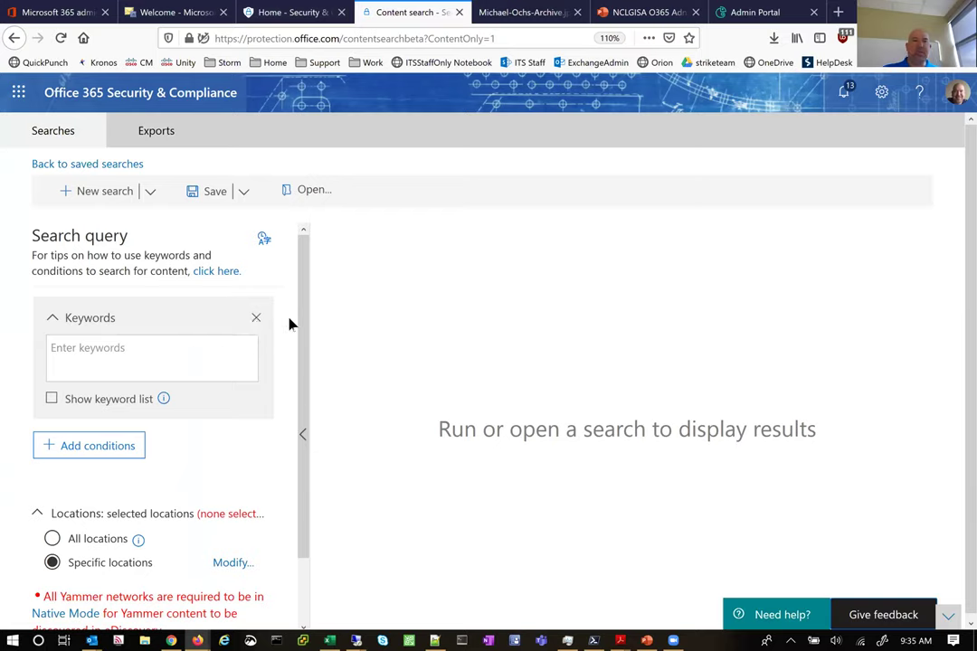
pyautogui.click(112, 353)
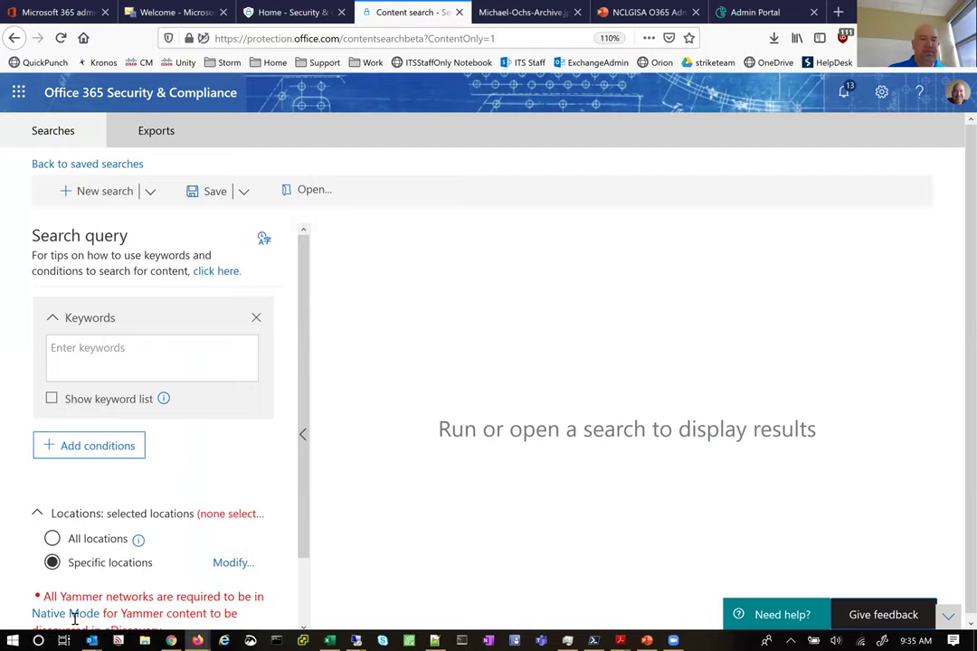
# In the Outlook Inbox, clear the old search and open today's 'Man Journey STINKS!' message
pyautogui.moveTo(91, 639)
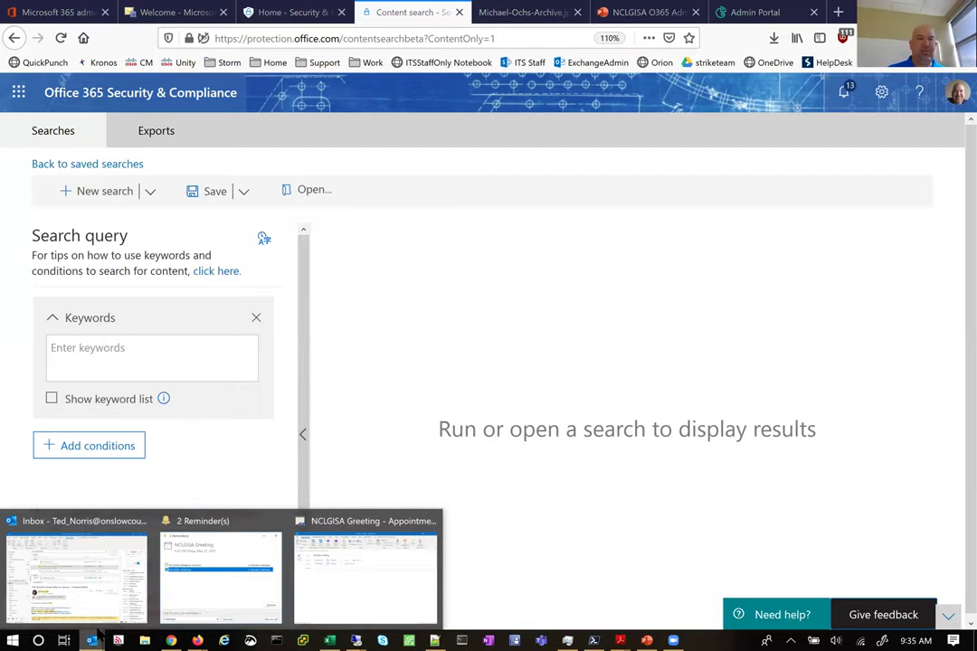
pyautogui.click(68, 534)
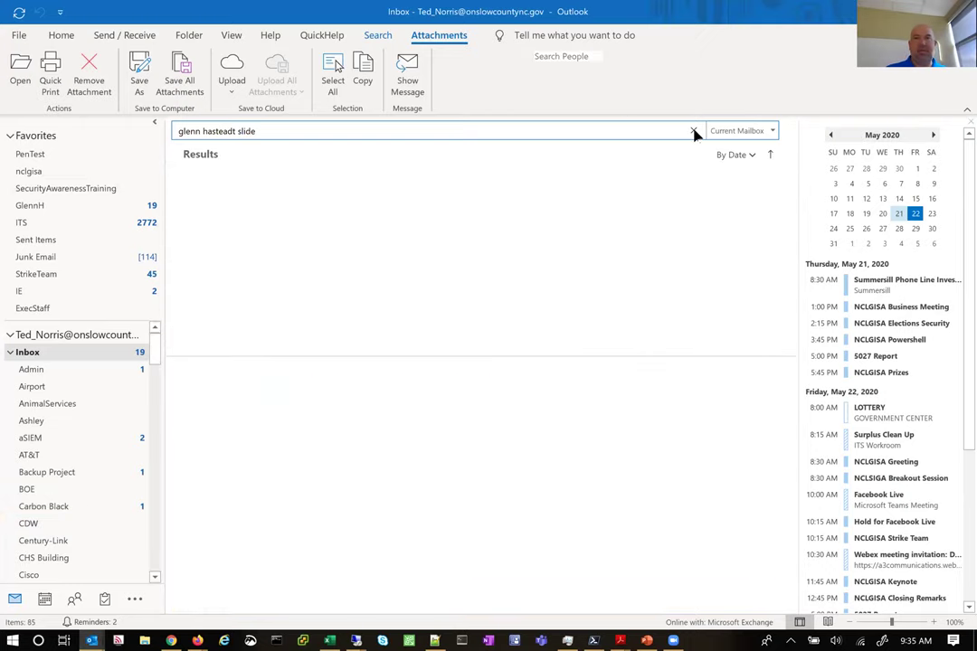
pyautogui.press('Escape')
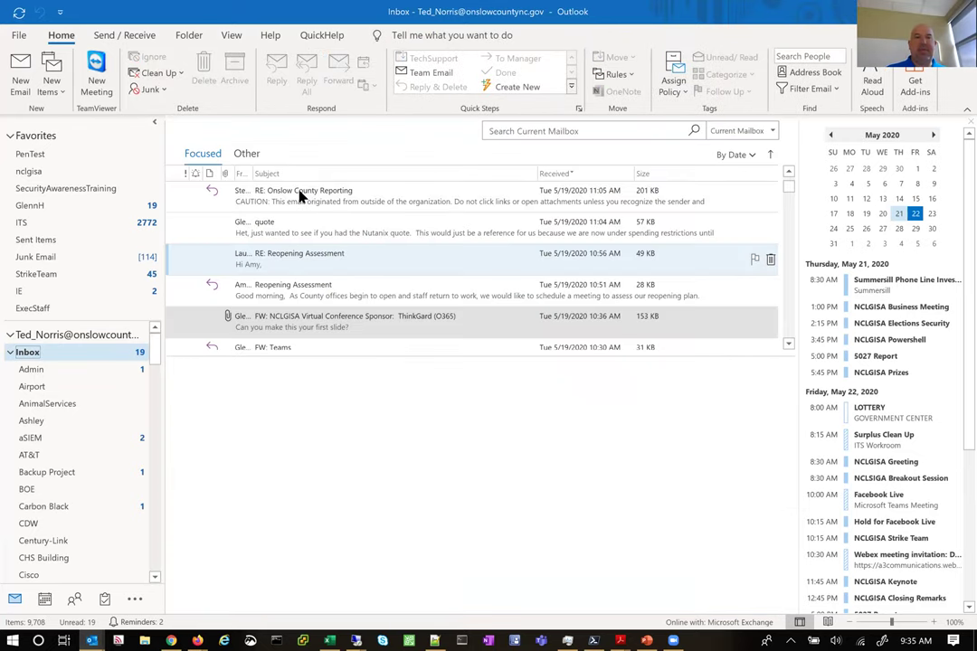
pyautogui.click(321, 193)
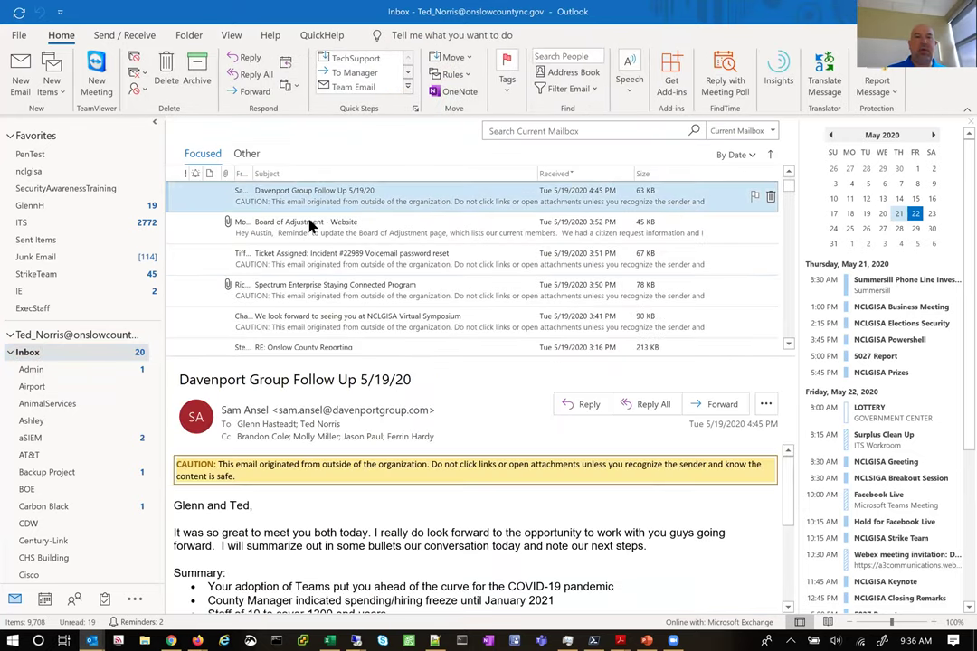
pyautogui.scroll(10, 312, 222)
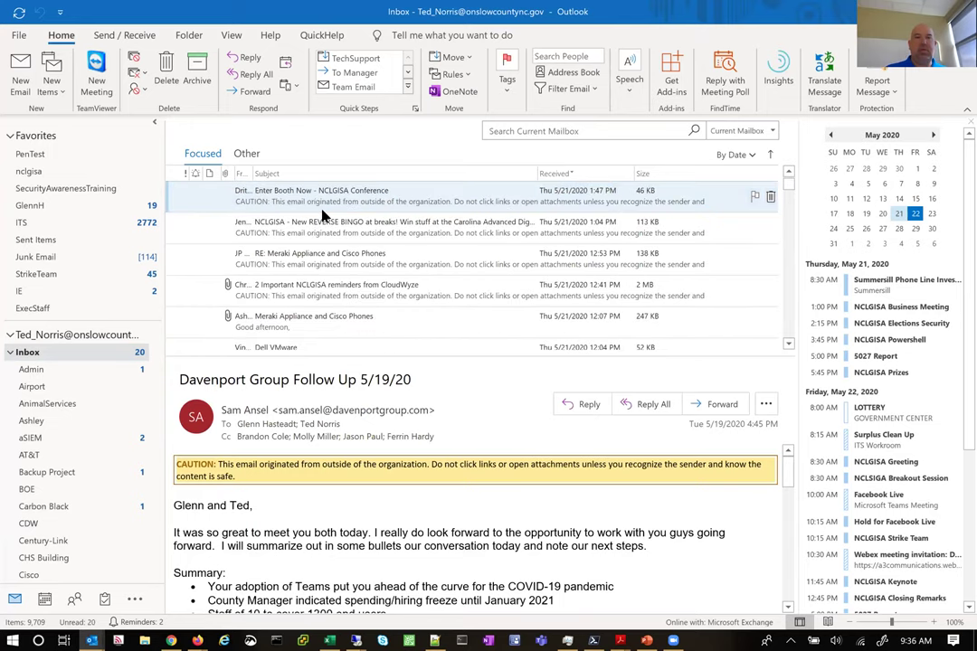
pyautogui.scroll(5, 323, 215)
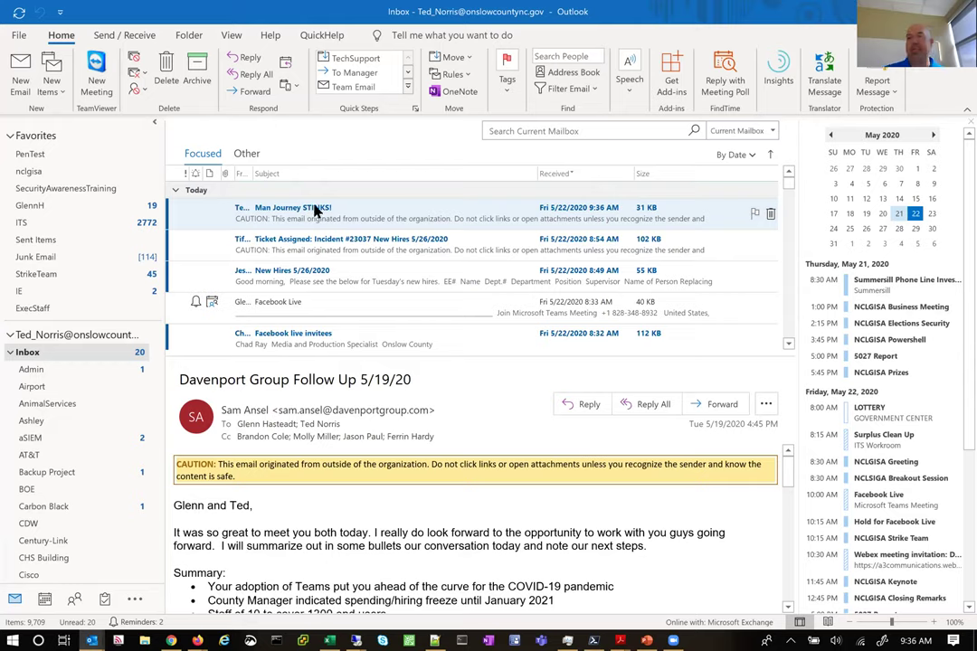
pyautogui.click(316, 210)
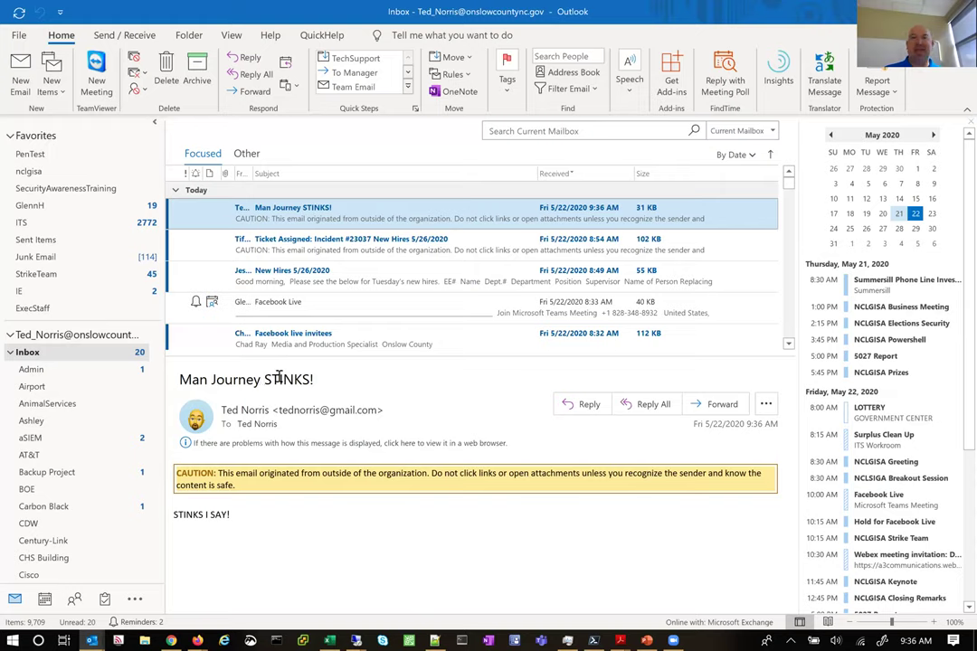
pyautogui.click(198, 641)
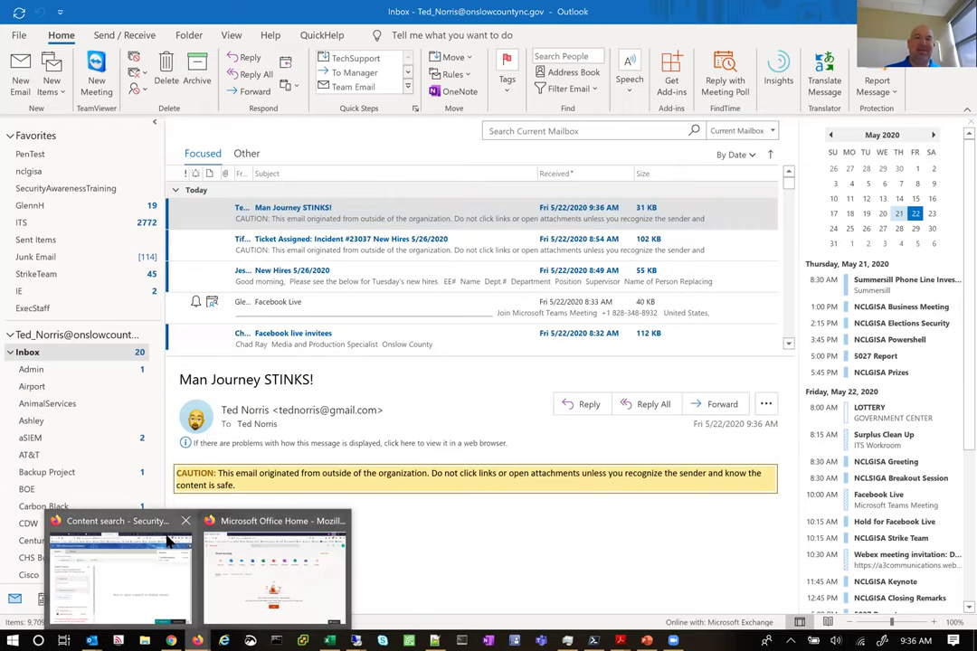
# Back on the content search, add Date and Subject/Title conditions to the query
pyautogui.moveTo(158, 522)
pyautogui.click(136, 570)
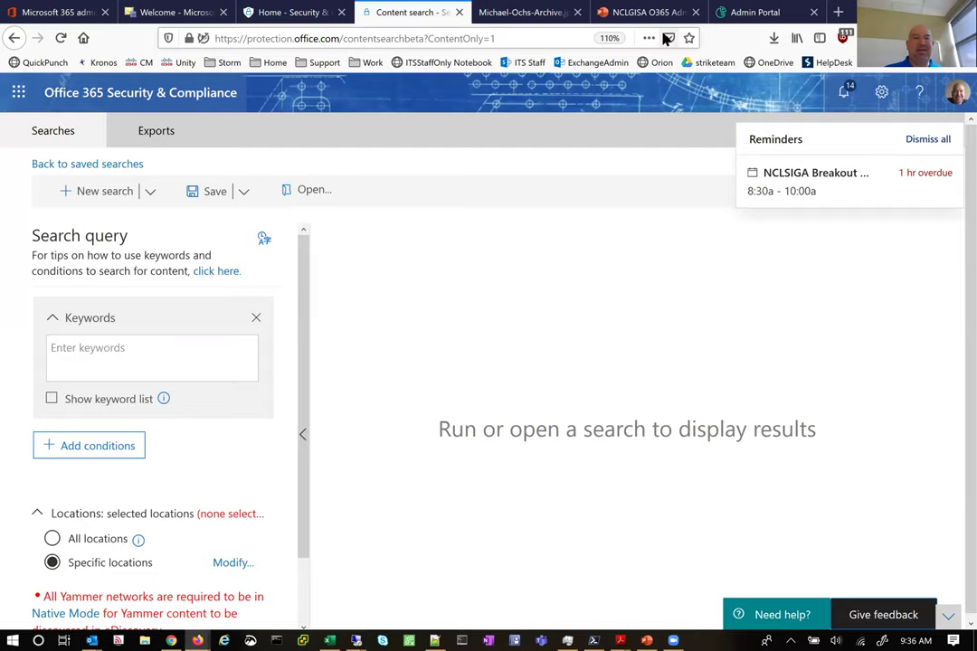
pyautogui.click(106, 450)
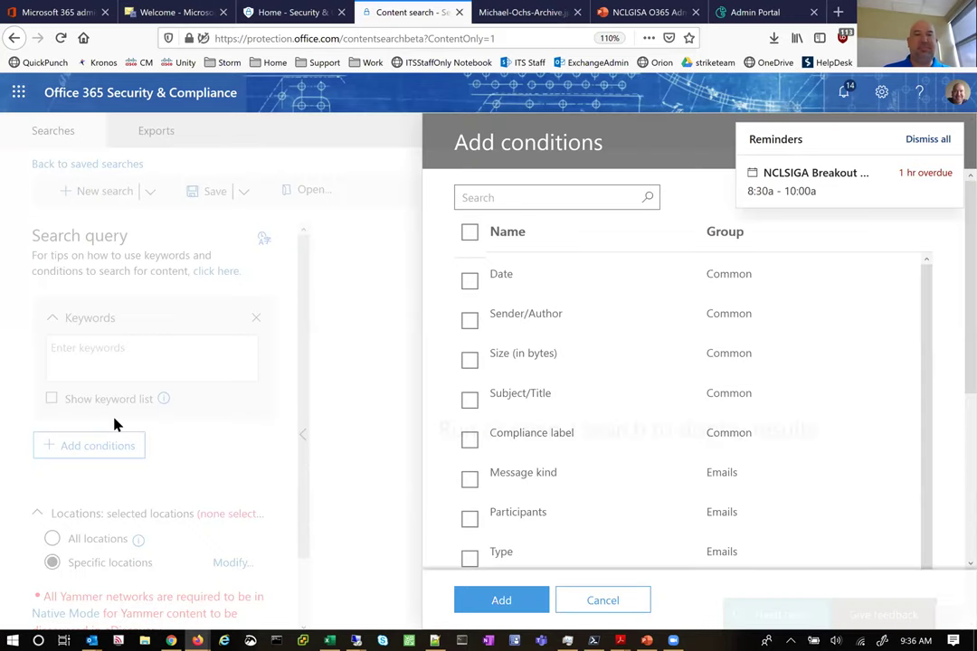
pyautogui.click(468, 283)
pyautogui.click(468, 402)
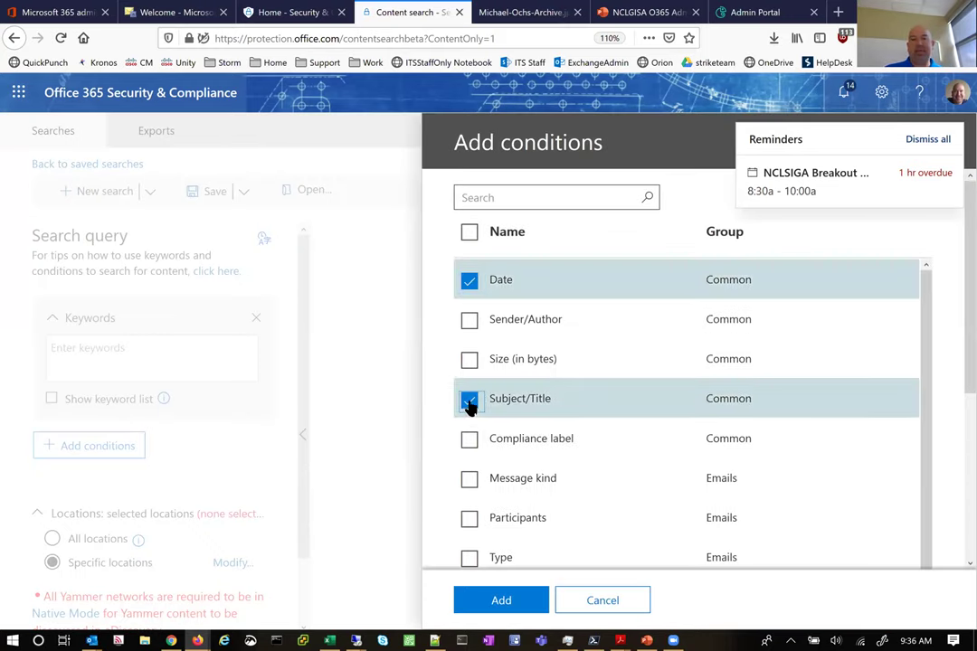
pyautogui.click(499, 600)
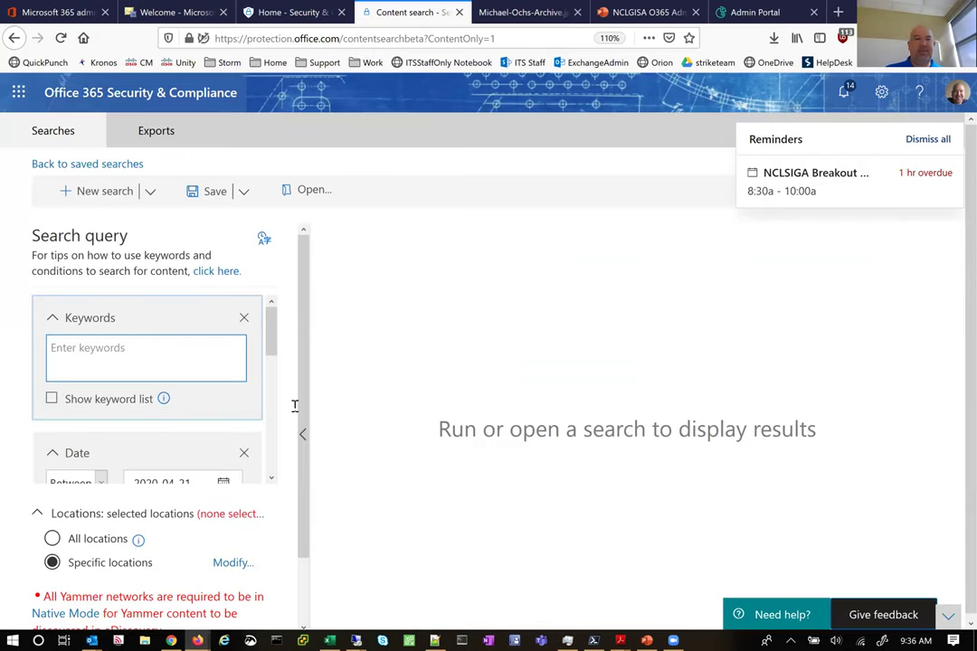
# Set the date range to 2020-05-22 and the subject to 'Man Journey Stinks'
pyautogui.scroll(-1, 144, 412)
pyautogui.click(223, 396)
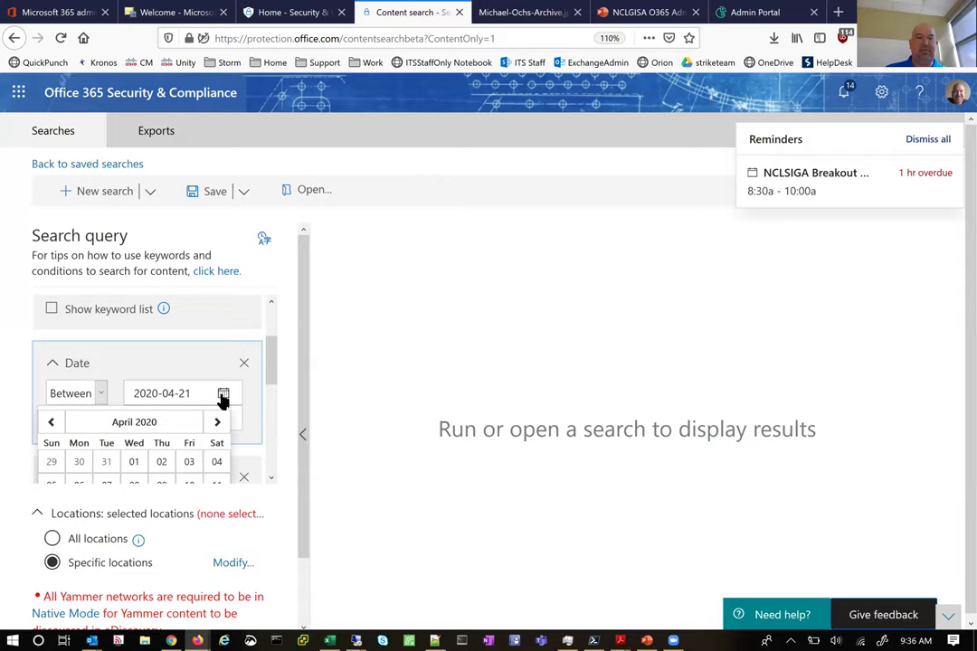
pyautogui.scroll(-1, 209, 351)
pyautogui.click(214, 350)
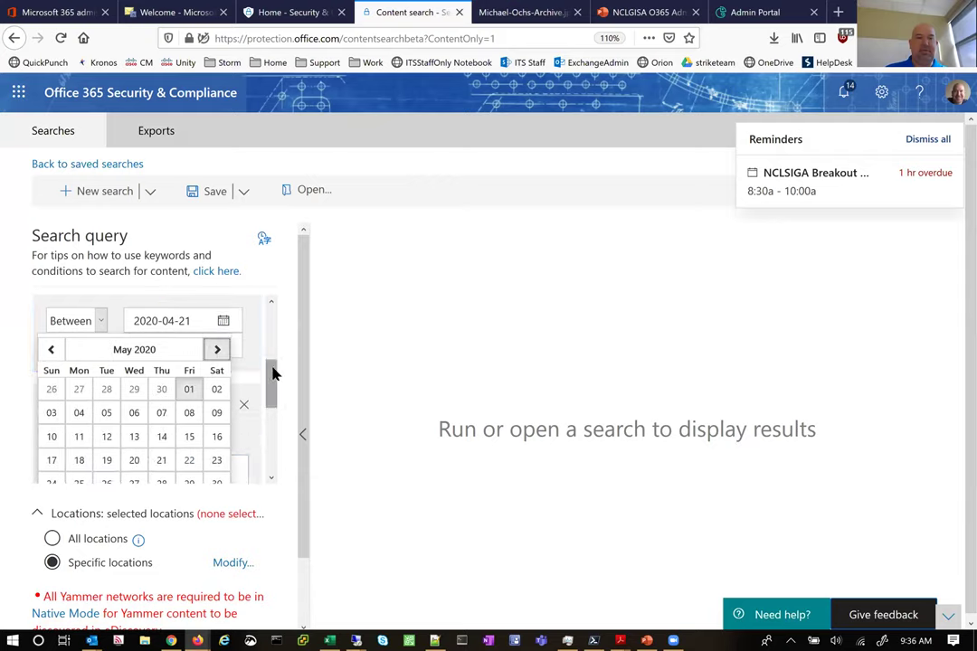
pyautogui.moveTo(272, 375); pyautogui.dragTo(269, 409)
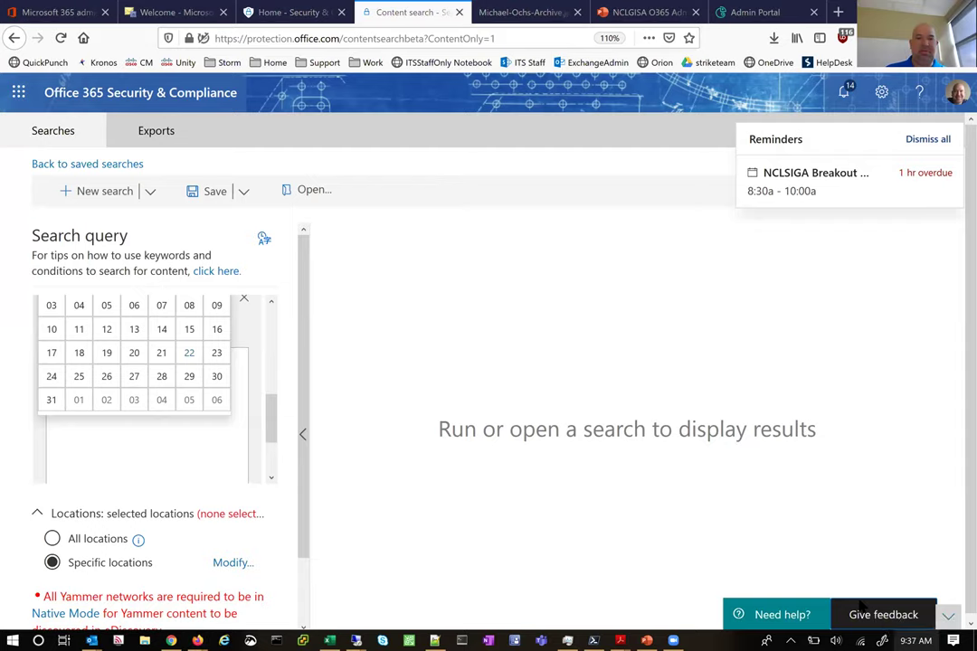
pyautogui.click(197, 358)
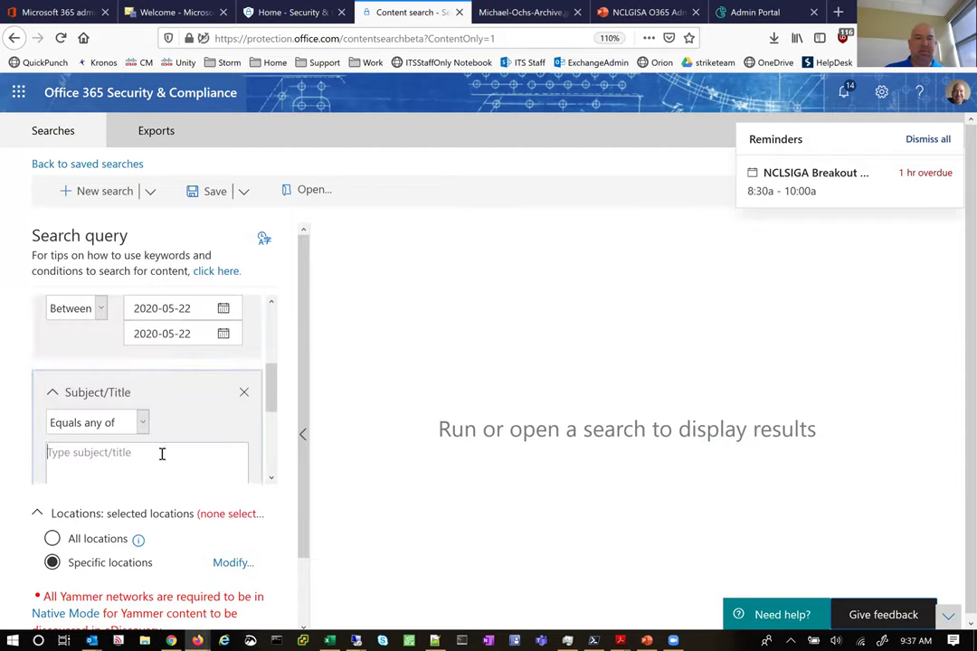
pyautogui.write('Man Jo')
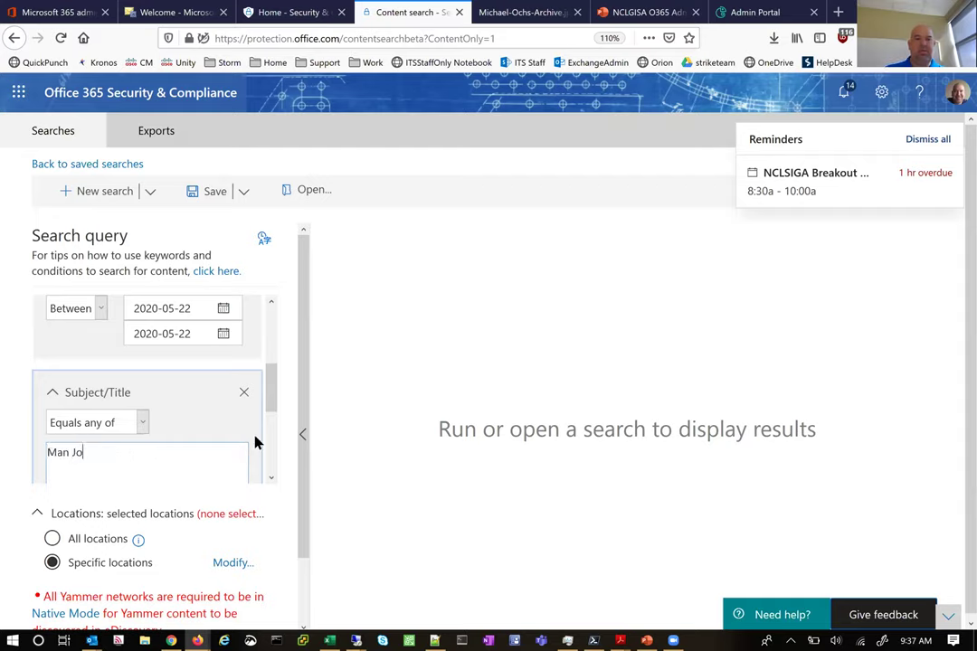
pyautogui.write('urney Stinks')
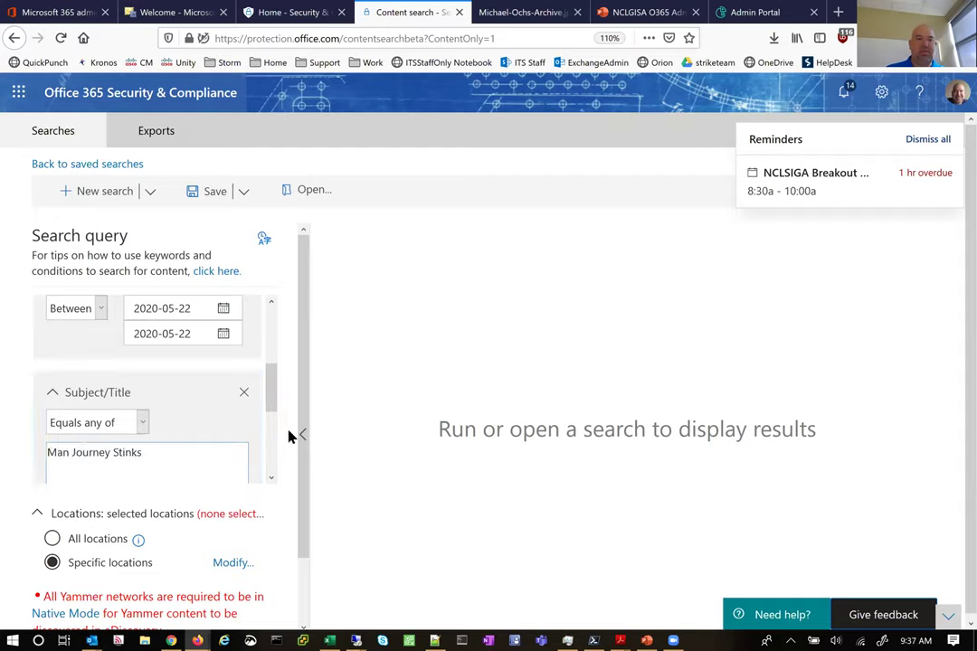
# Limit Exchange email locations to the one user's mailbox, found by searching their user name
pyautogui.click(231, 564)
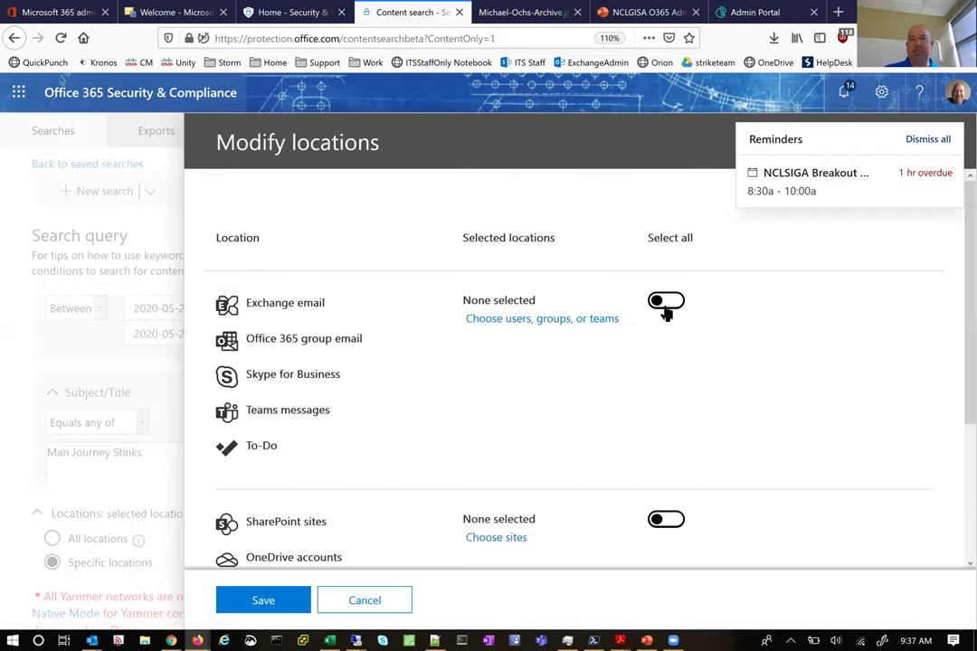
pyautogui.click(578, 320)
pyautogui.click(333, 316)
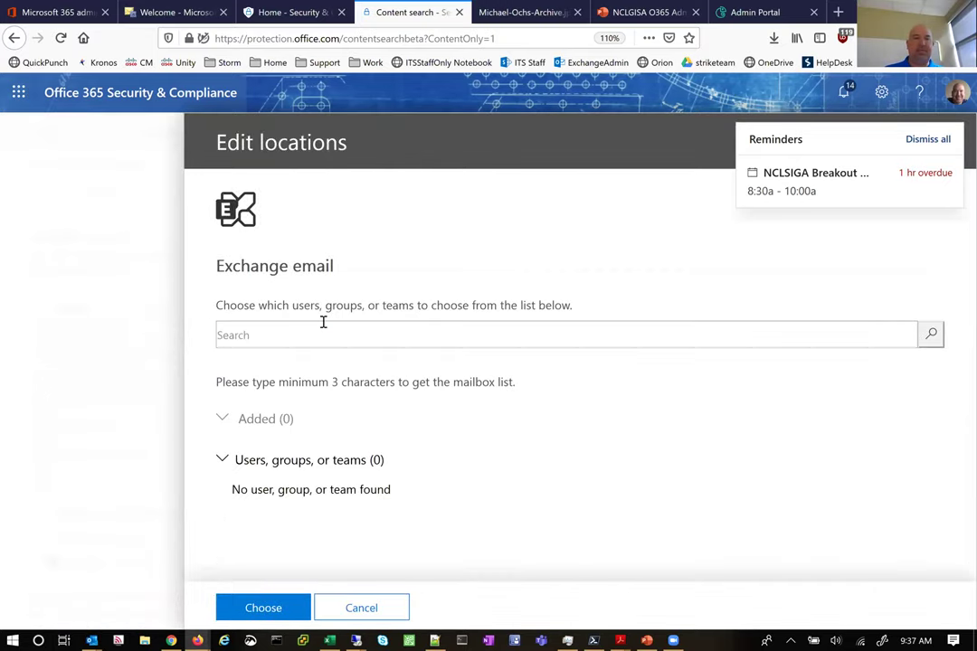
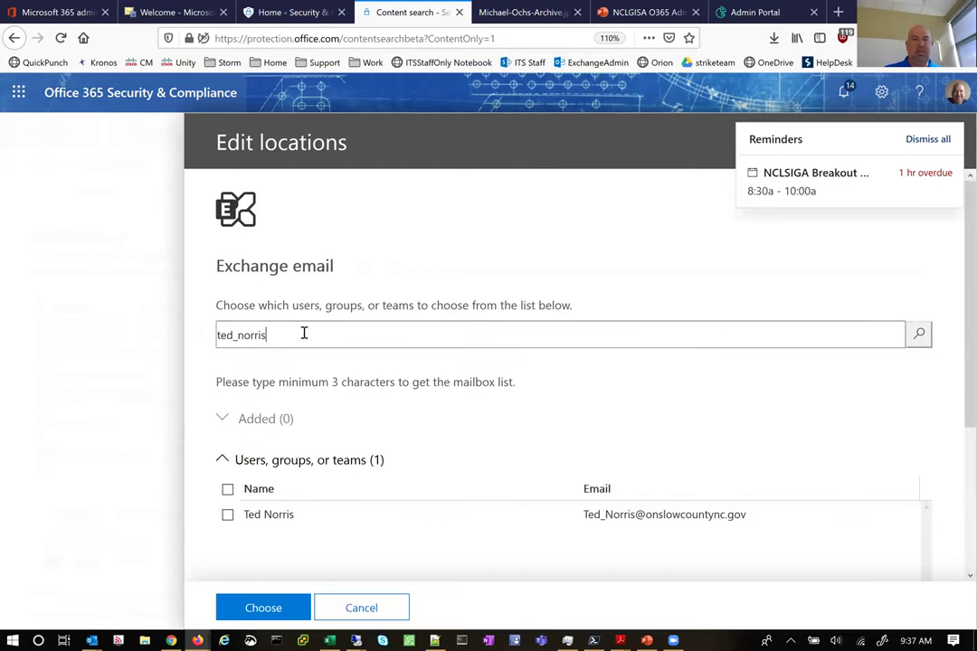
pyautogui.click(227, 515)
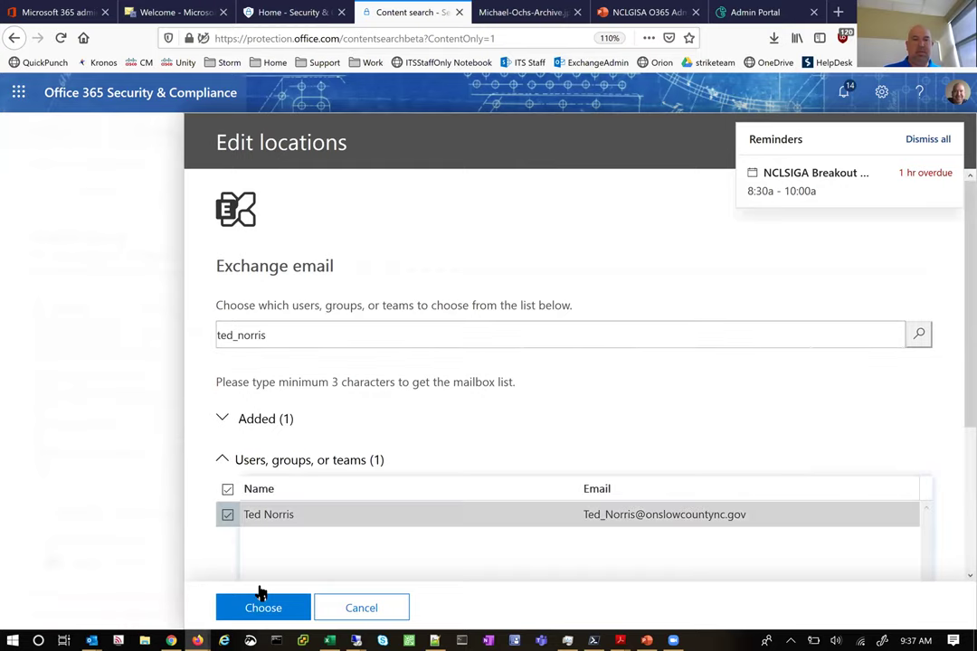
pyautogui.click(265, 610)
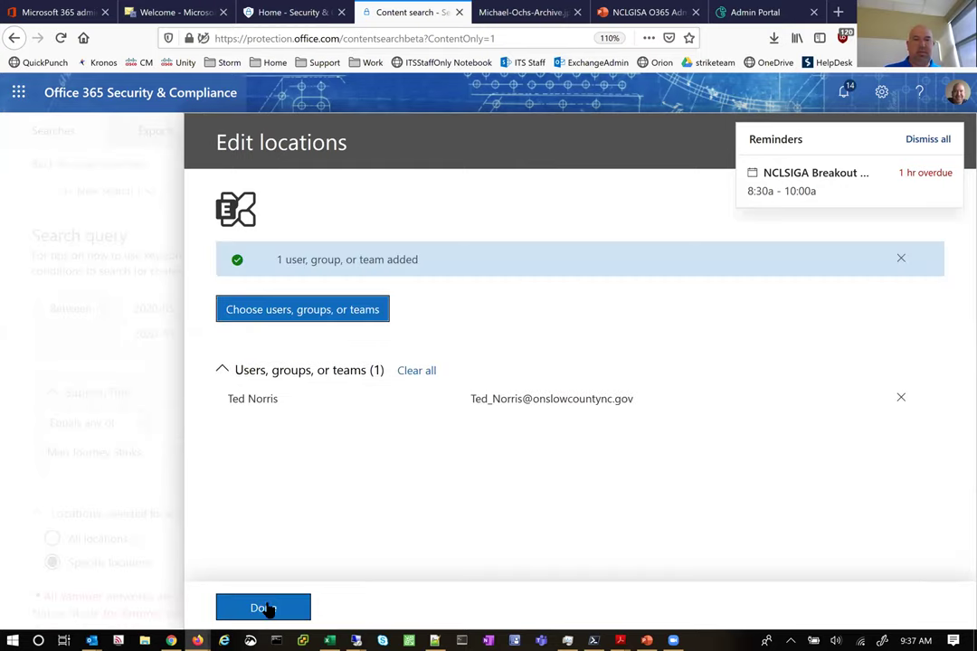
pyautogui.click(265, 608)
pyautogui.click(263, 601)
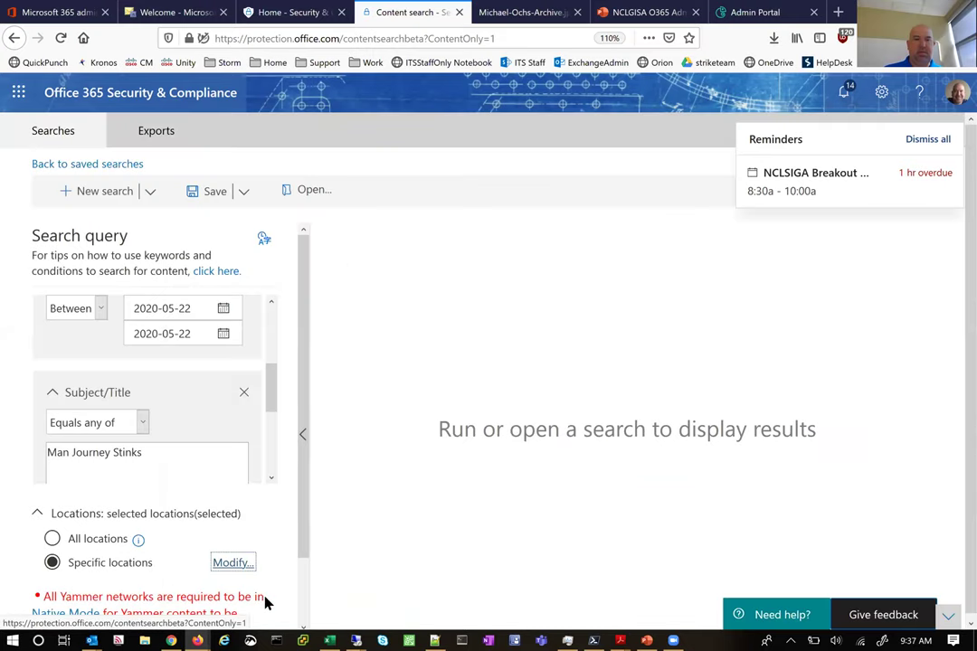
# Use Save & run to name the content search 'journey' and start it
pyautogui.moveTo(306, 458); pyautogui.dragTo(292, 534)
pyautogui.click(67, 617)
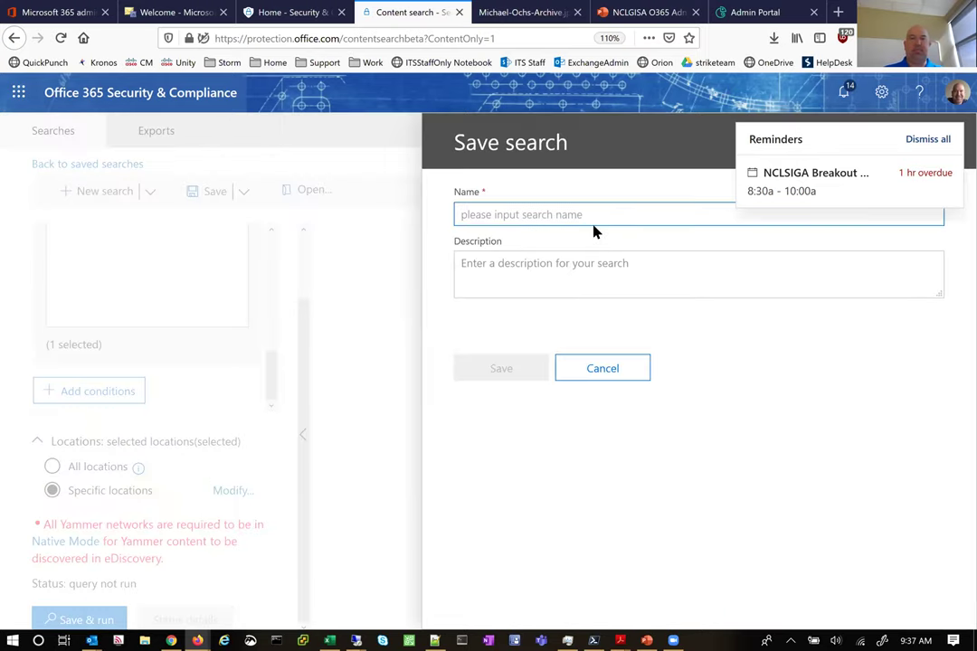
pyautogui.write('journey')
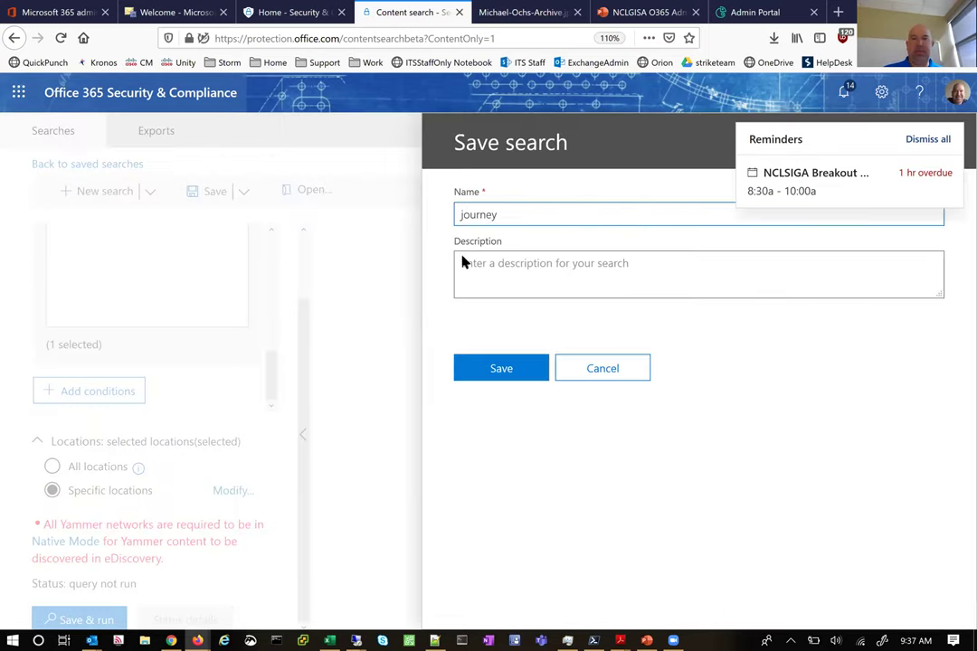
pyautogui.click(498, 373)
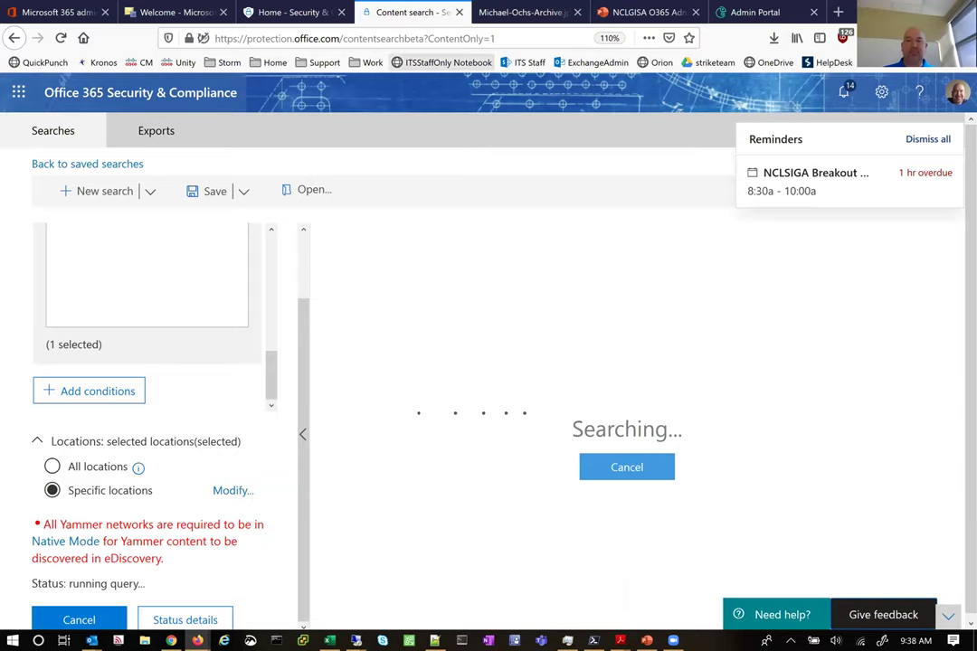
# Close the leftover Michael-Ochs-Archive.jpg tab and leave the search page in a smaller window beside Outlook
pyautogui.press('super+Down')
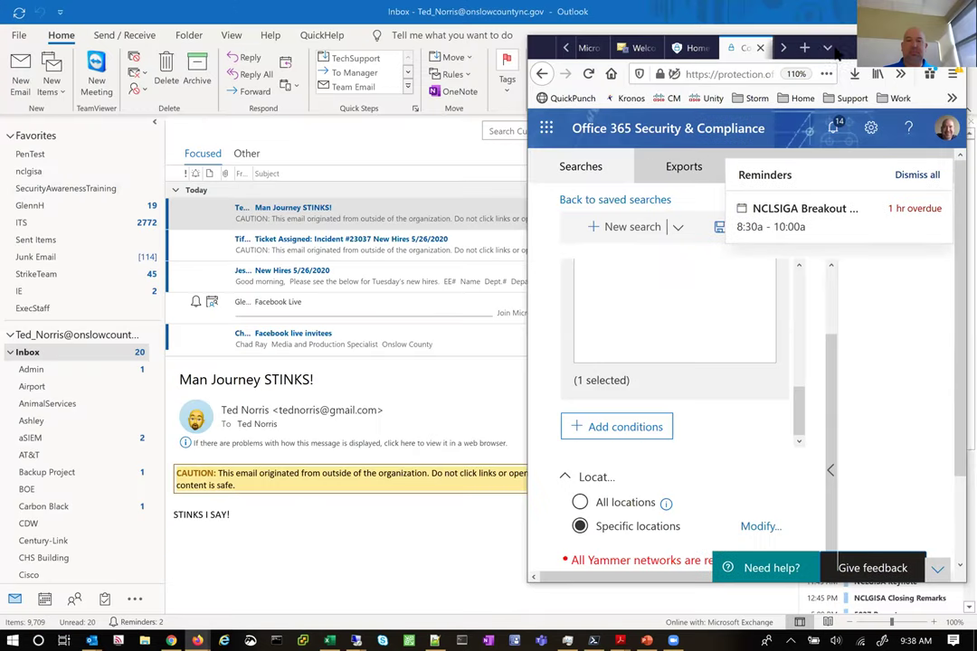
pyautogui.click(784, 50)
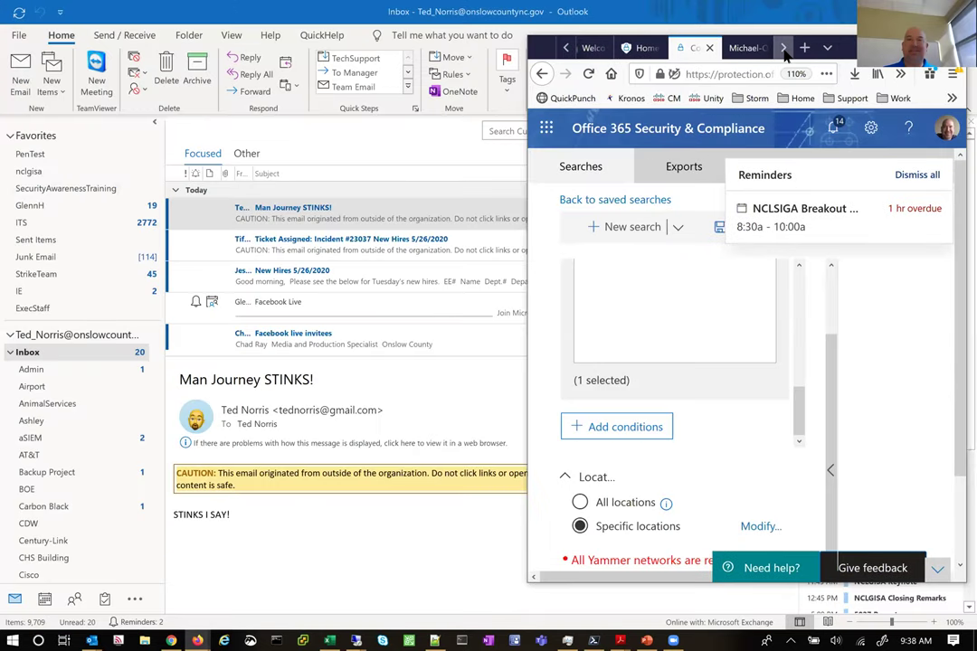
pyautogui.click(735, 51)
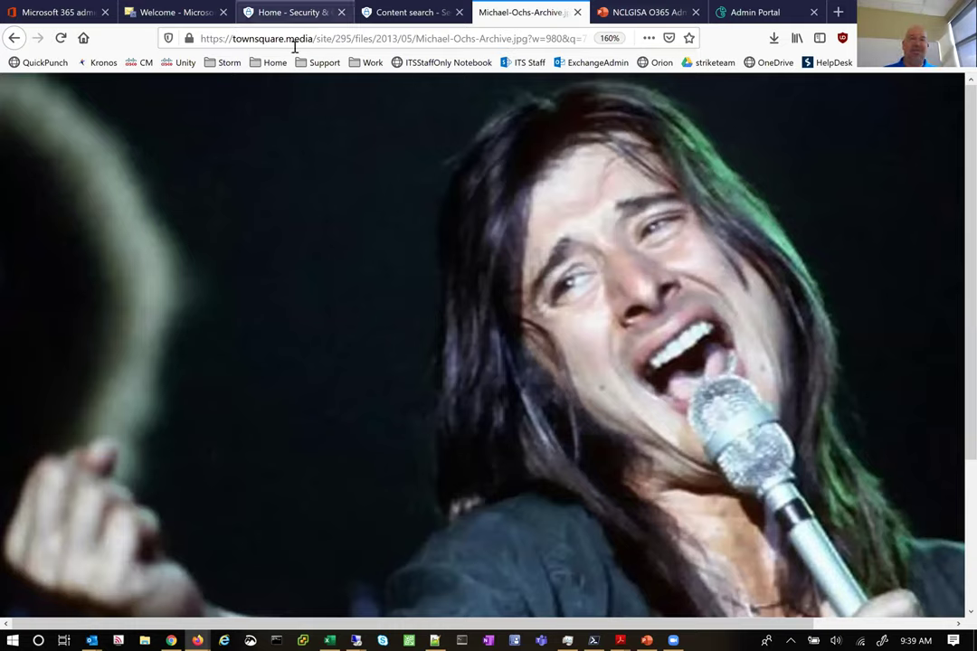
pyautogui.press('super+Down')
pyautogui.click(733, 74)
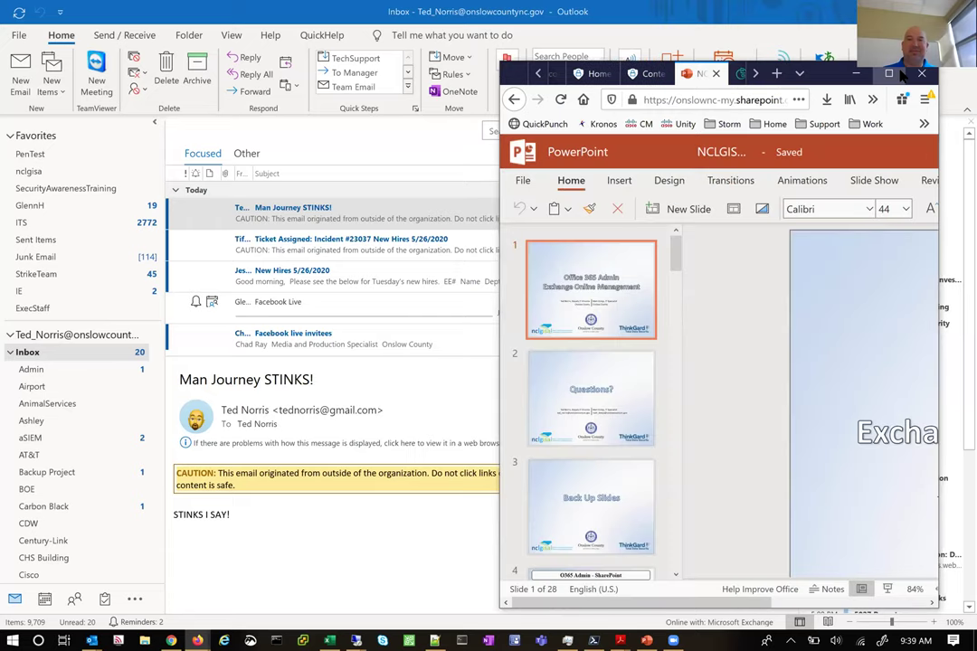
pyautogui.press('super+Up')
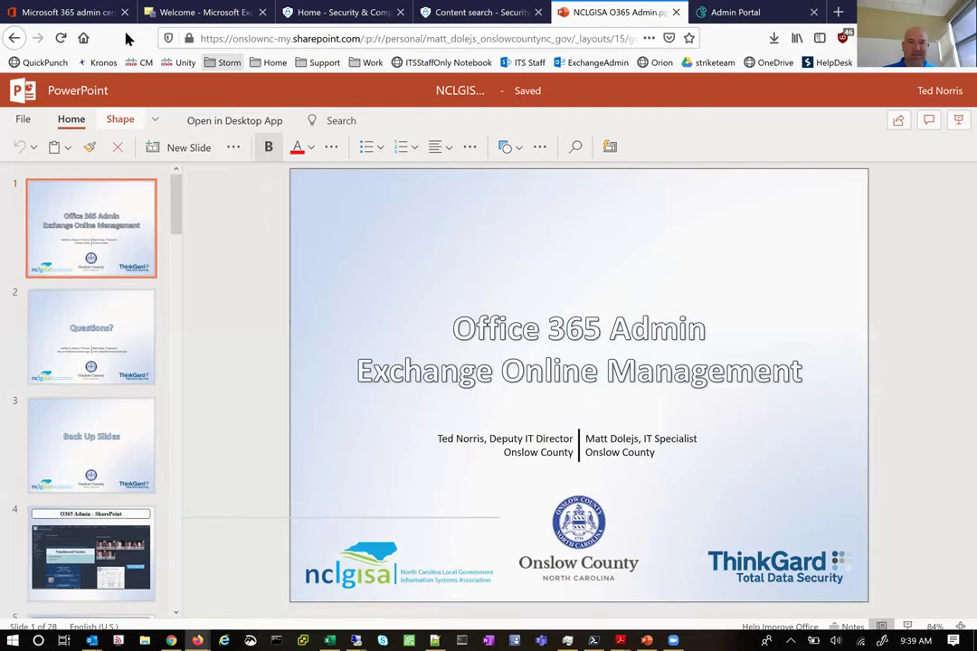
pyautogui.press('super+Down')
pyautogui.click(703, 65)
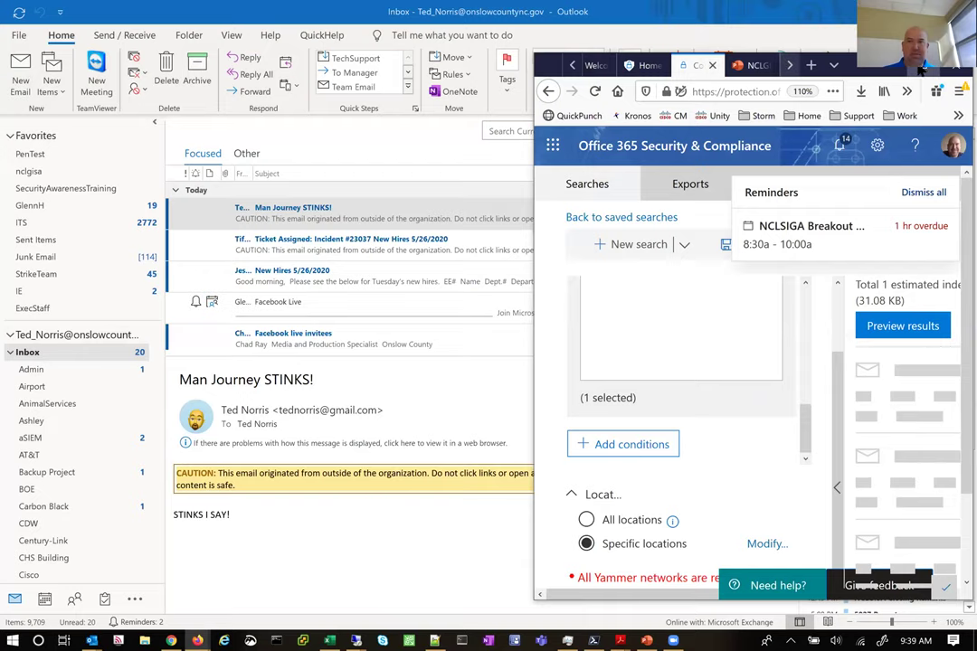
# Maximize the browser to review the finished journey search results, then bring up PowerShell
pyautogui.click(916, 69)
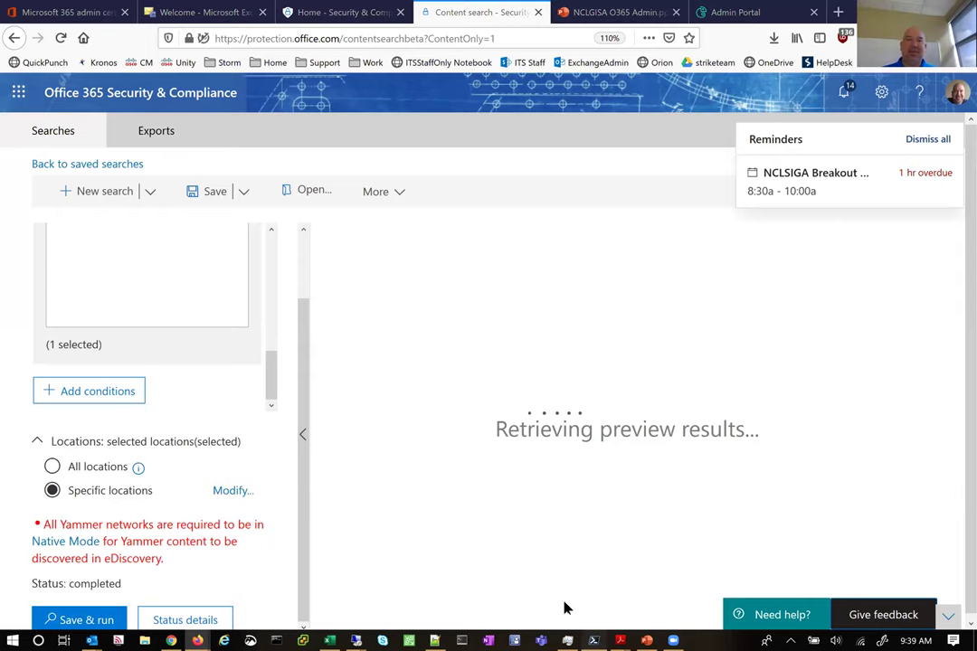
pyautogui.click(593, 641)
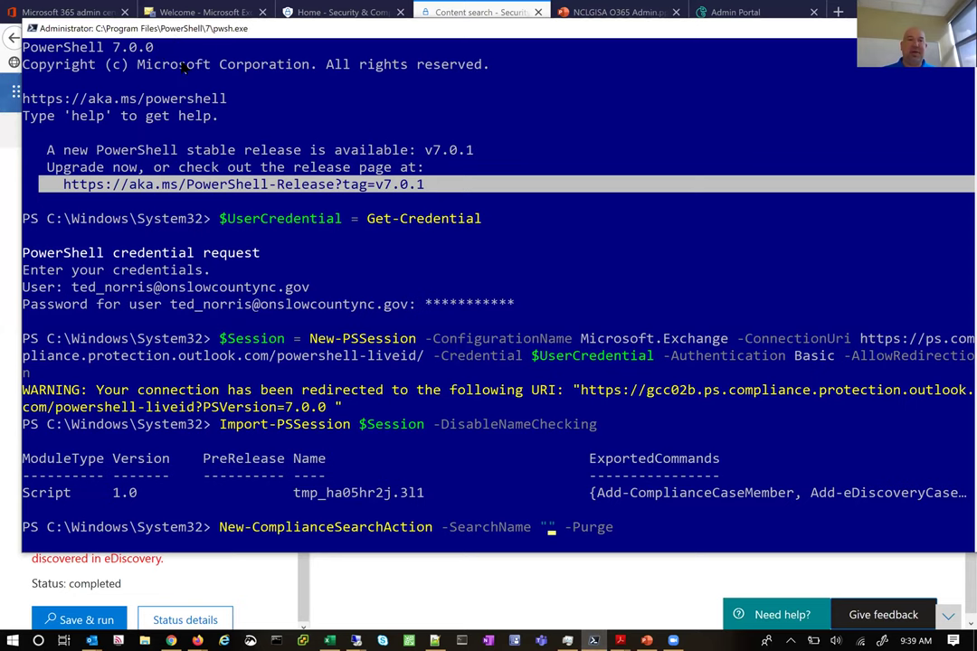
# Set the purge command's -SearchName to 'journey' and dismiss two Outlook reminder windows
pyautogui.moveTo(168, 30); pyautogui.dragTo(167, 57)
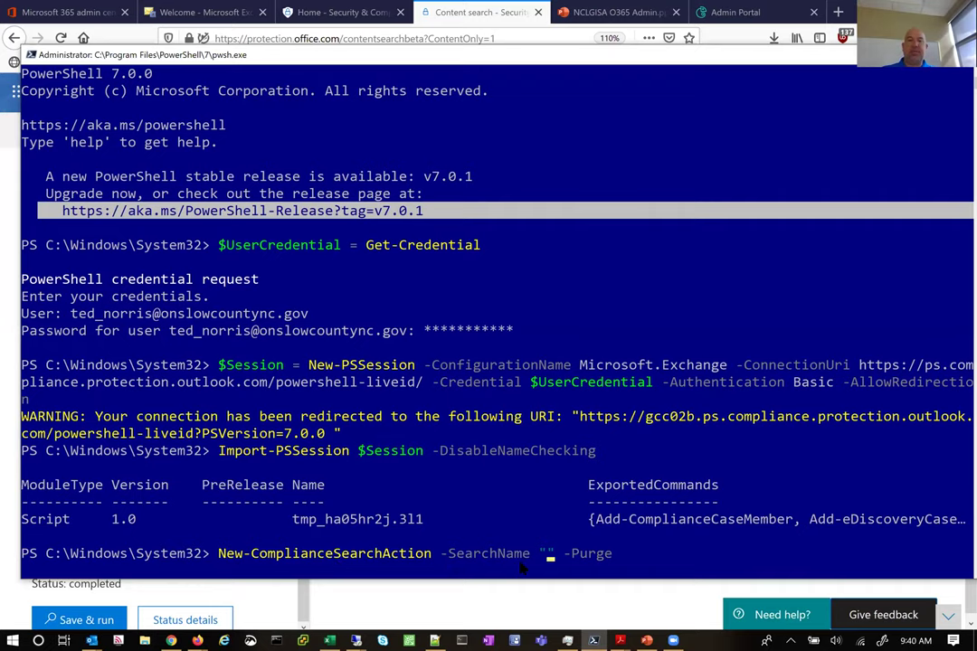
pyautogui.write('journey')
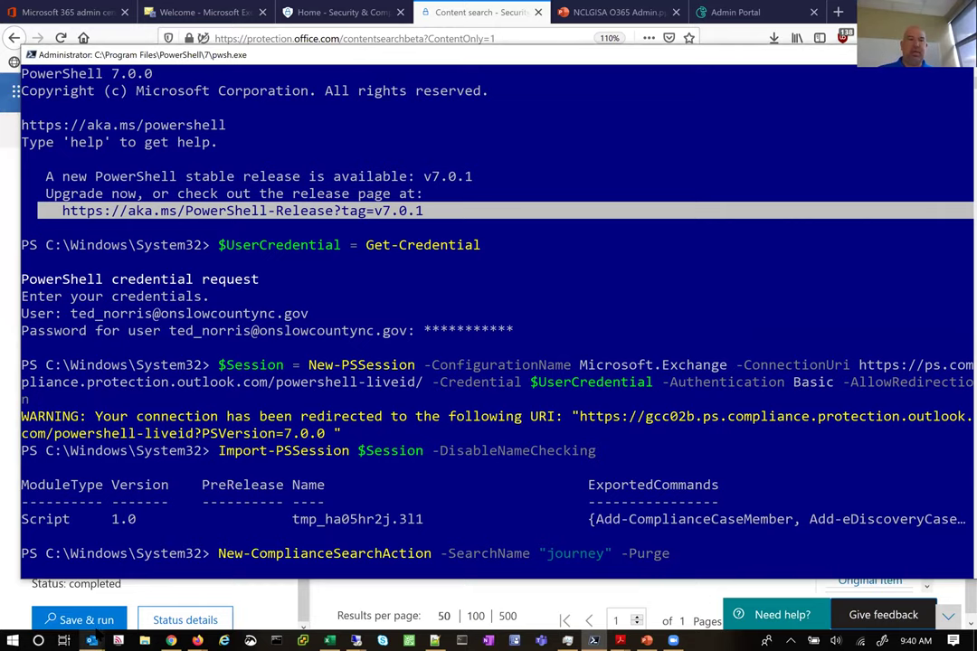
pyautogui.moveTo(91, 640)
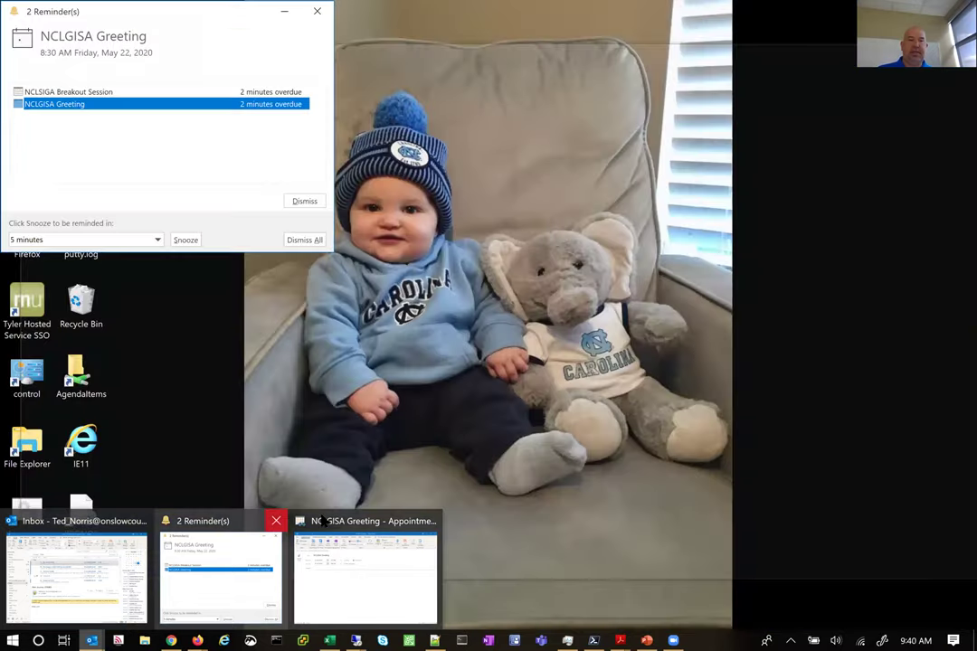
pyautogui.click(275, 521)
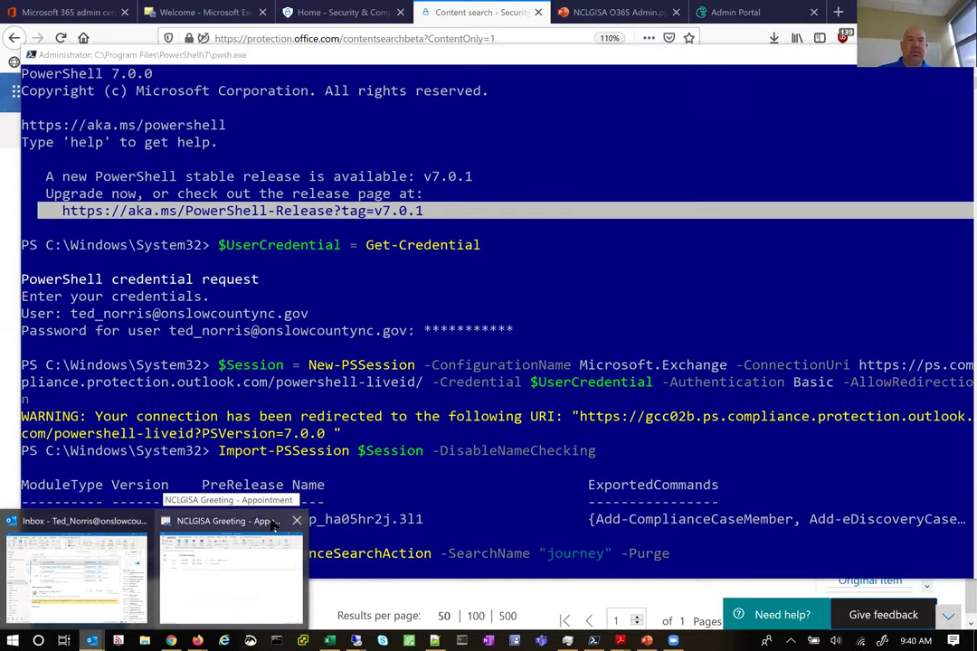
pyautogui.click(296, 521)
pyautogui.click(103, 526)
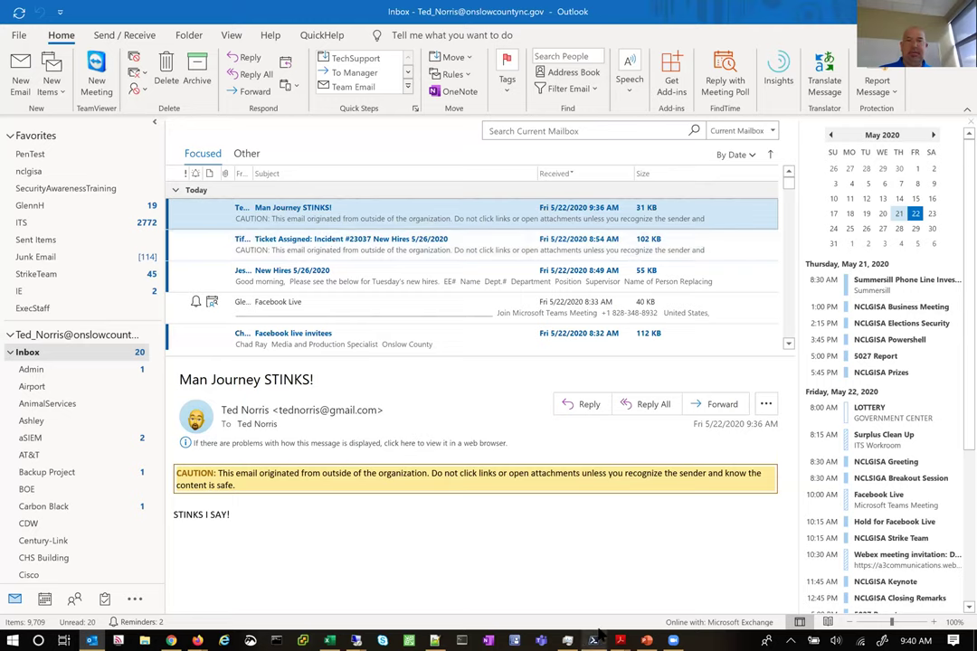
# Back in PowerShell, place the caret on the command's -Purge parameter
pyautogui.hotkey('alt', 'Tab')
pyautogui.click(736, 556)
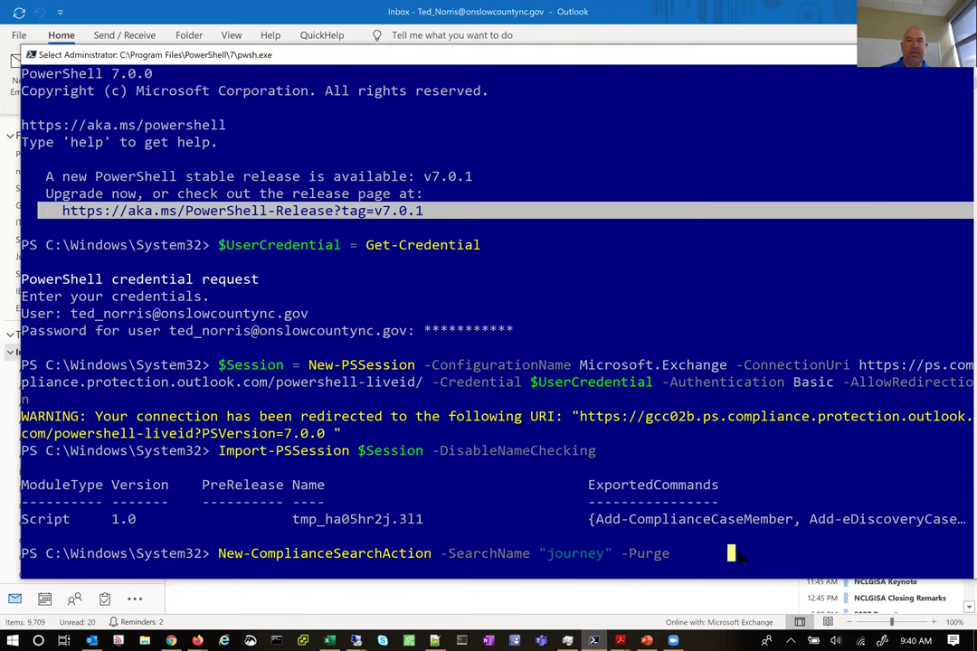
pyautogui.press('Escape')
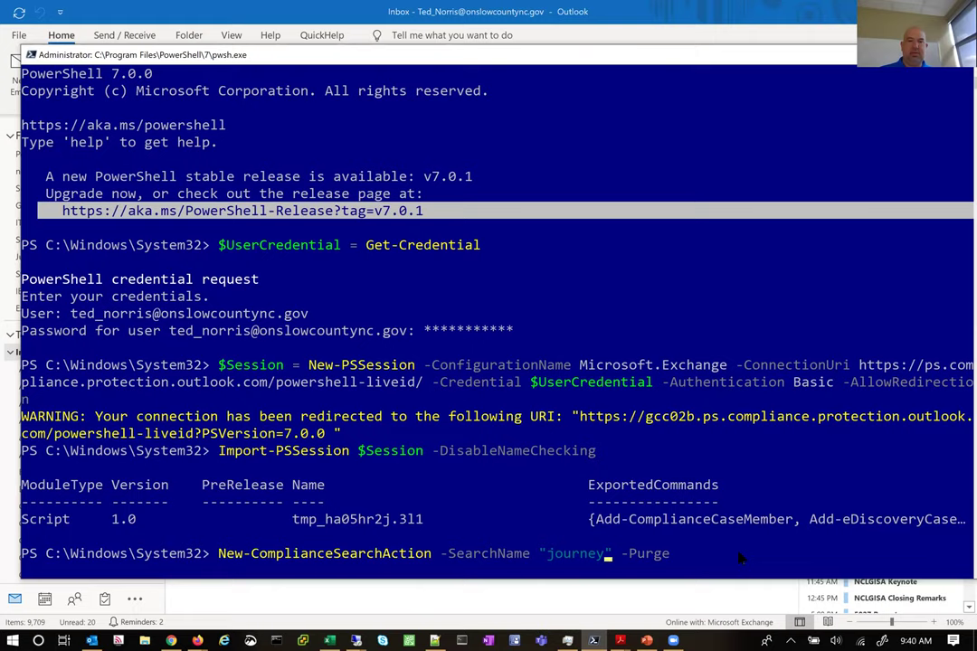
pyautogui.press('Right')
pyautogui.press('Right')
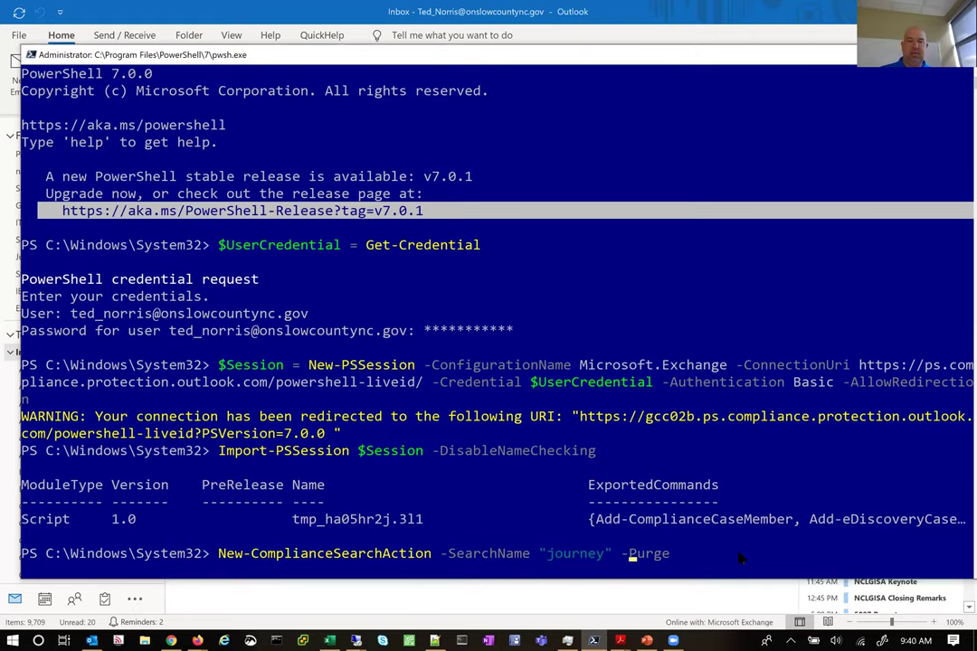